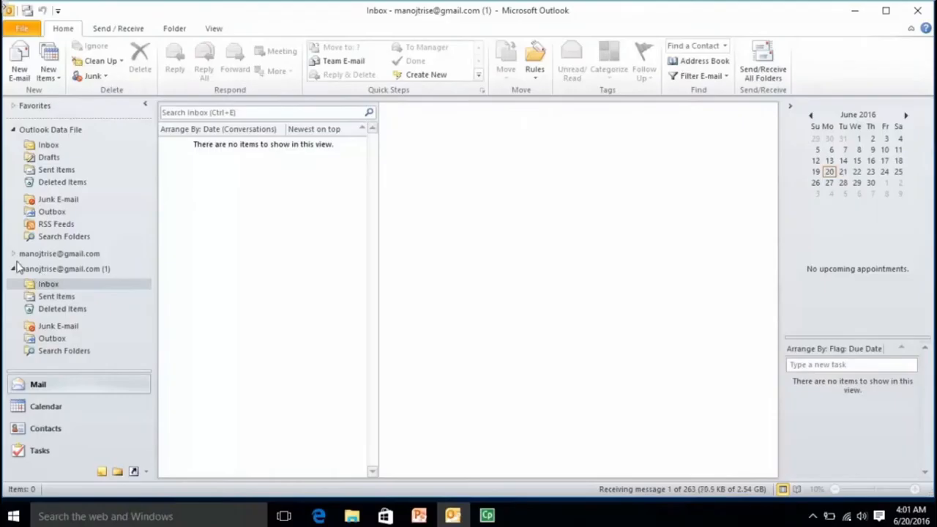
Step: Expand the Gmail account and show its Inbox messages
left_click(13, 254)
left_click(139, 271)
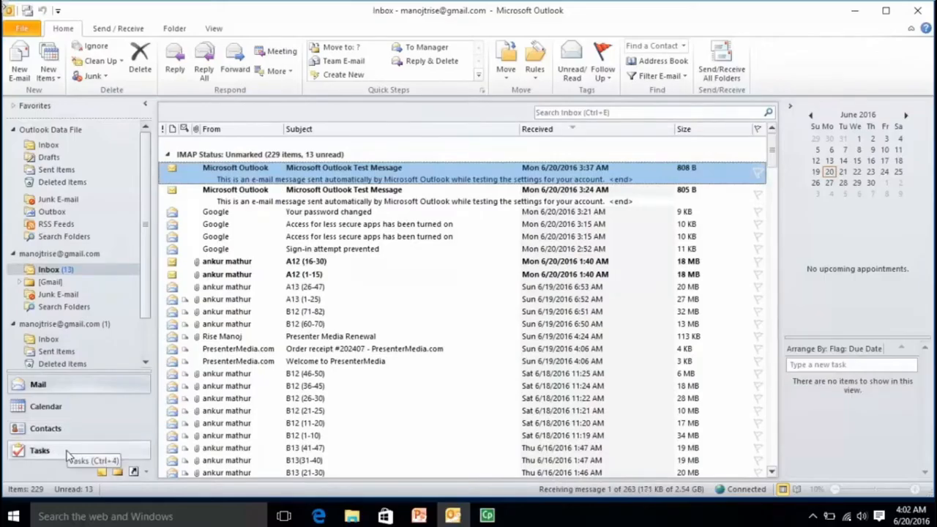
scroll(143, 297, "down", 1)
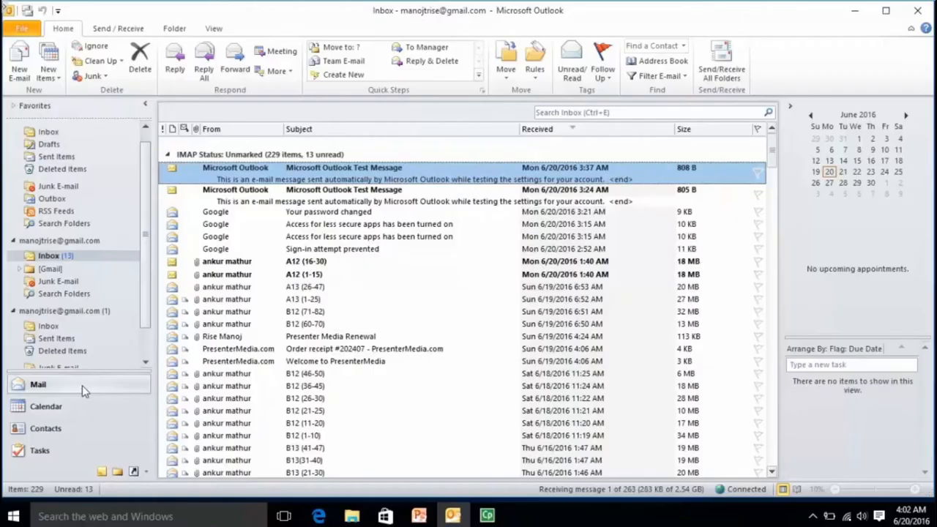
Step: Visit Calendar, Contacts and Tasks, try the to-do search box, then return to Mail
left_click(74, 409)
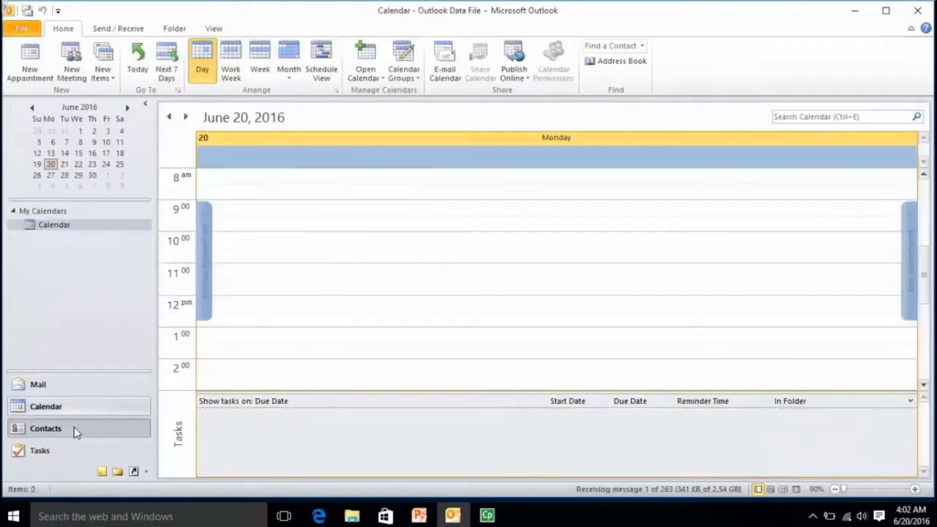
left_click(76, 431)
left_click(74, 446)
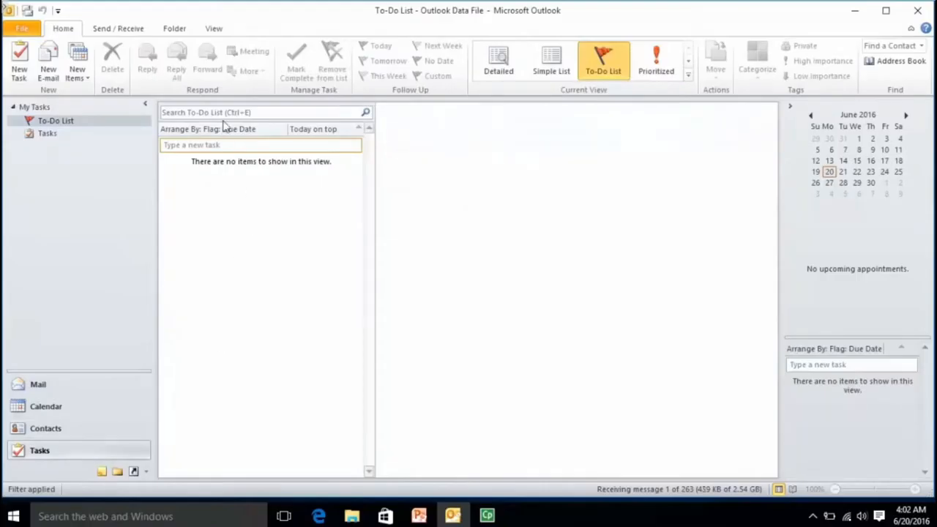
left_click(224, 113)
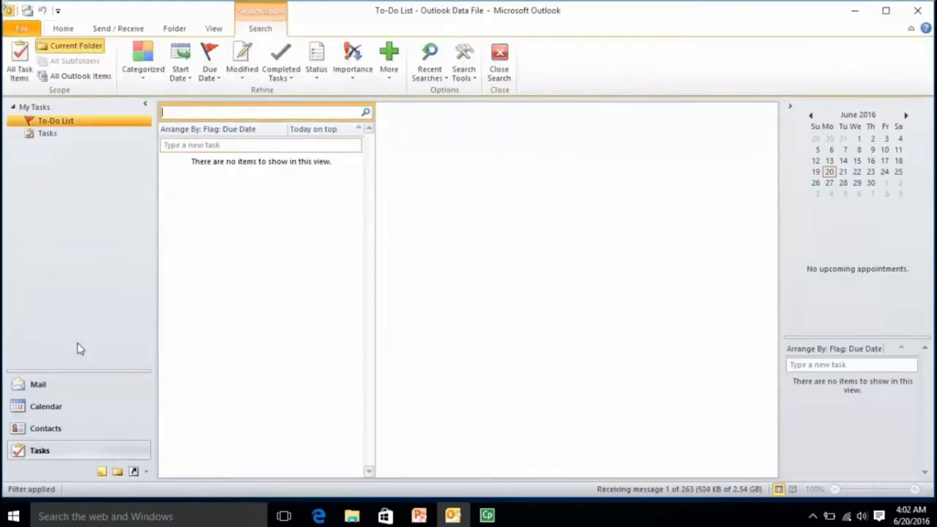
left_click(63, 388)
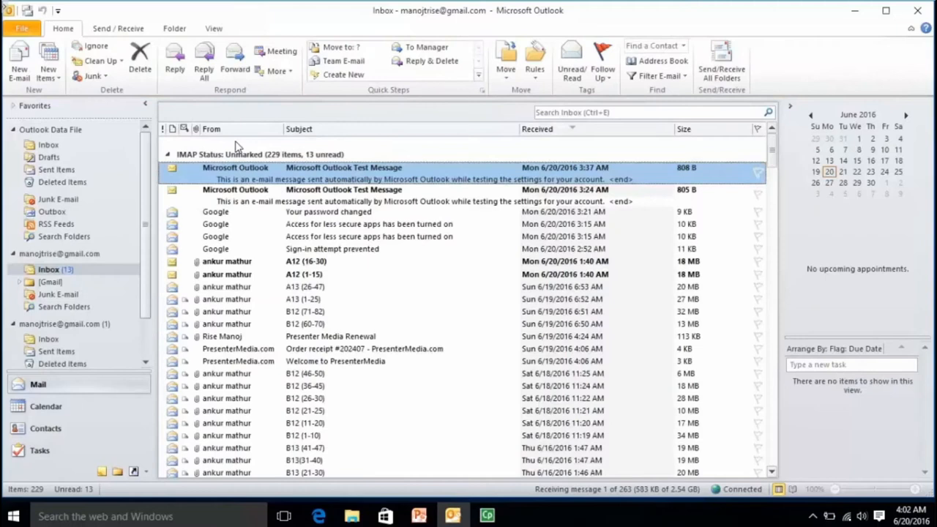
Step: Select the 3:24 AM test message, then collapse and restore the ribbon
left_click(554, 111)
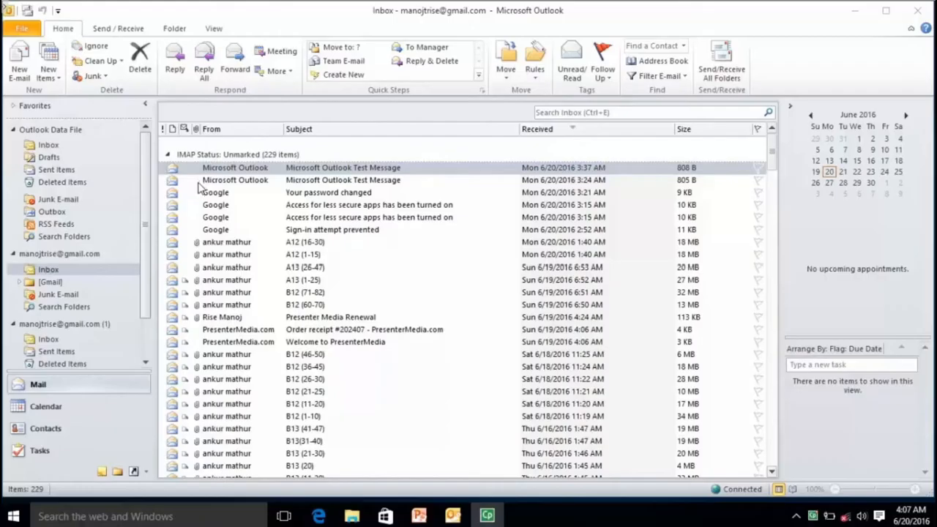
left_click(342, 186)
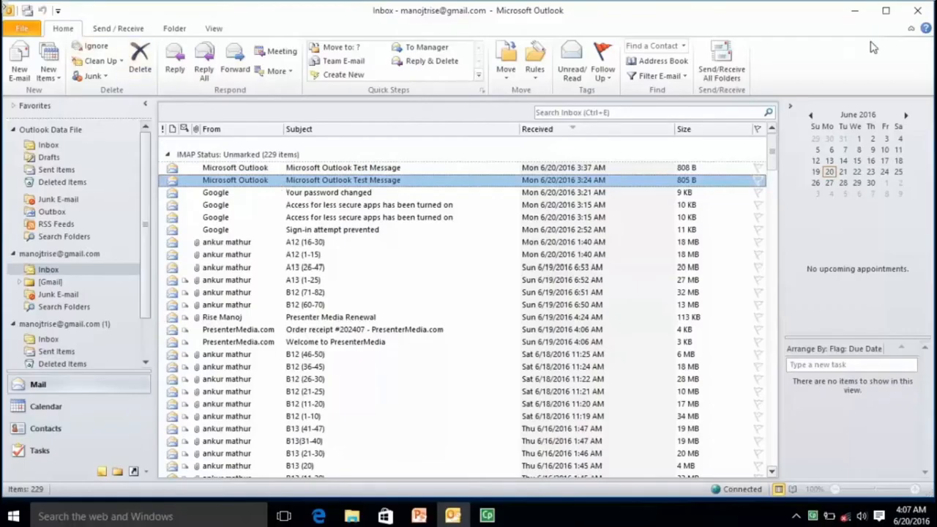
left_click(912, 29)
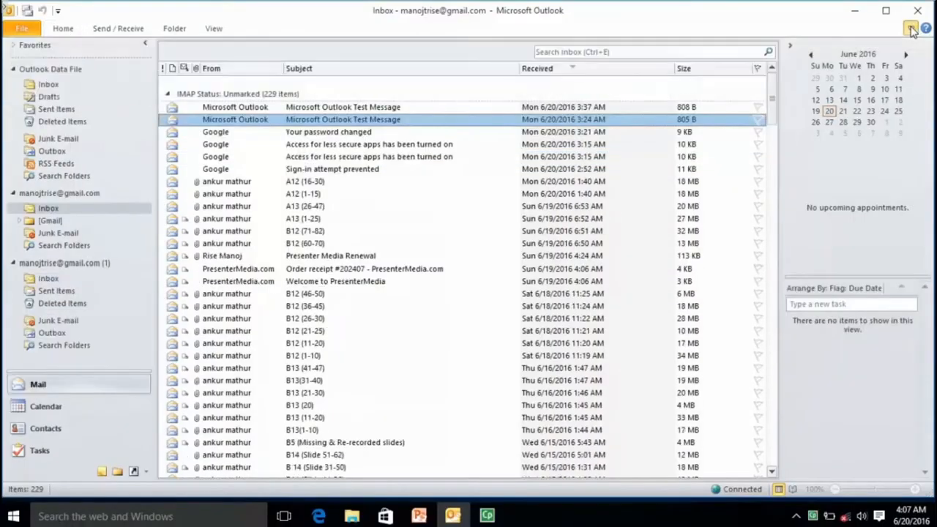
left_click(911, 29)
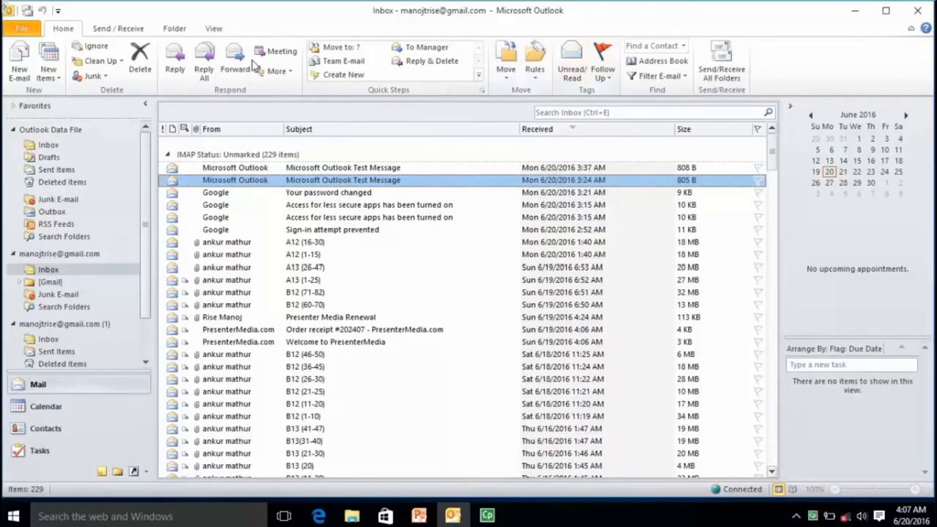
left_click(21, 31)
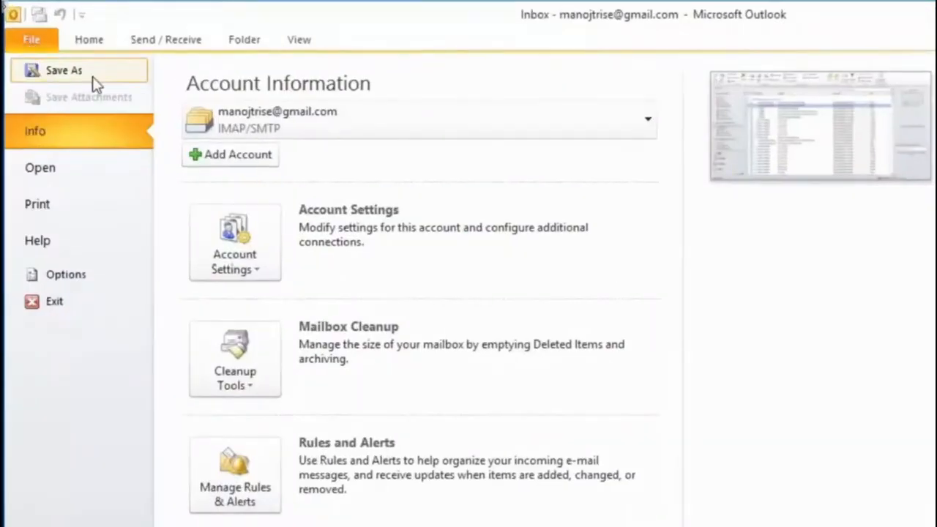
left_click(71, 212)
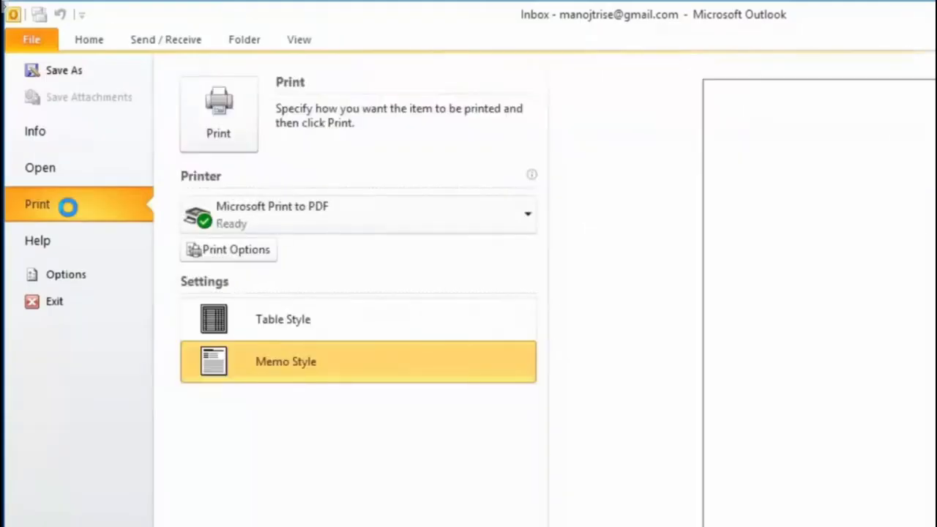
left_click(78, 285)
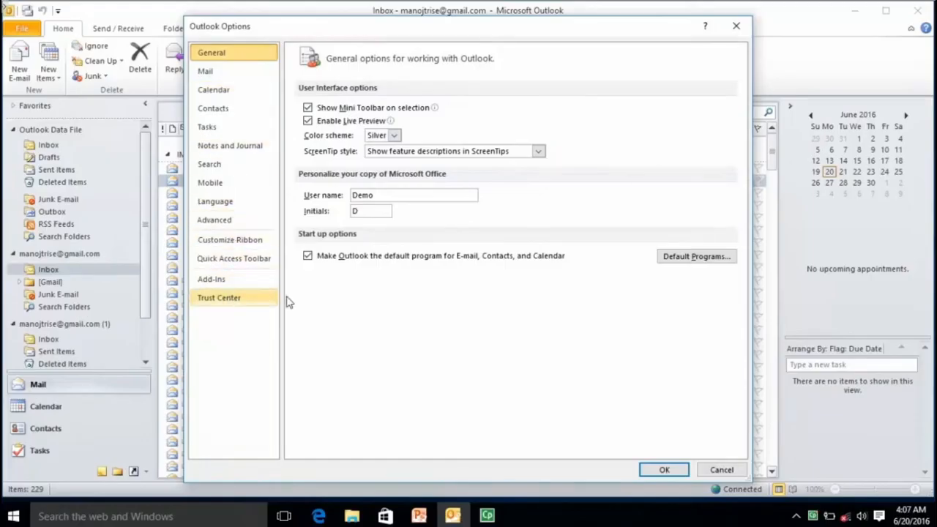
left_click(664, 470)
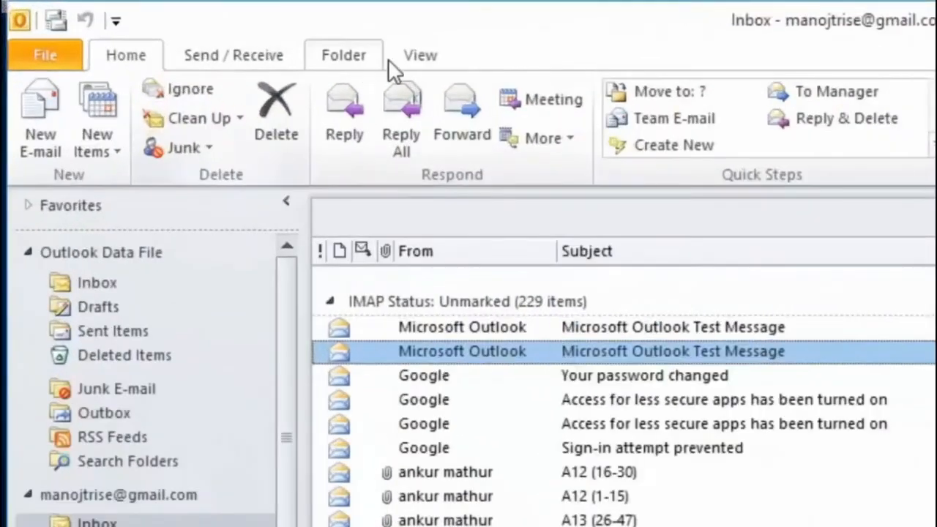
left_click(214, 28)
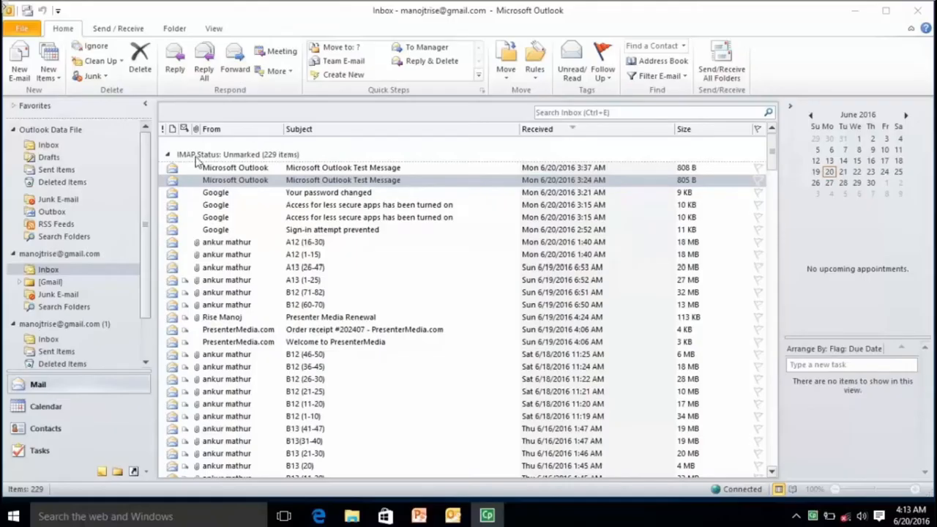
left_click(330, 194)
left_click(330, 169)
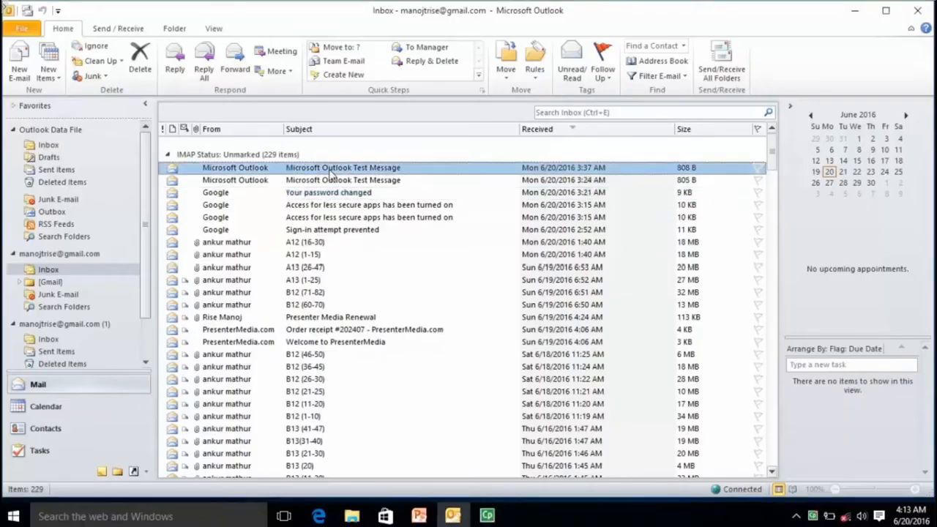
left_click(335, 182)
left_click(336, 207)
left_click(336, 219)
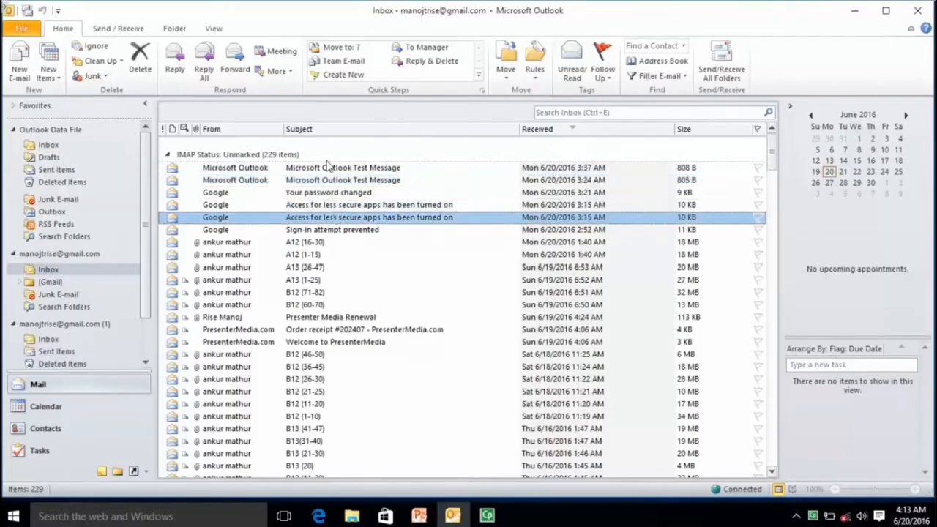
left_click(329, 168)
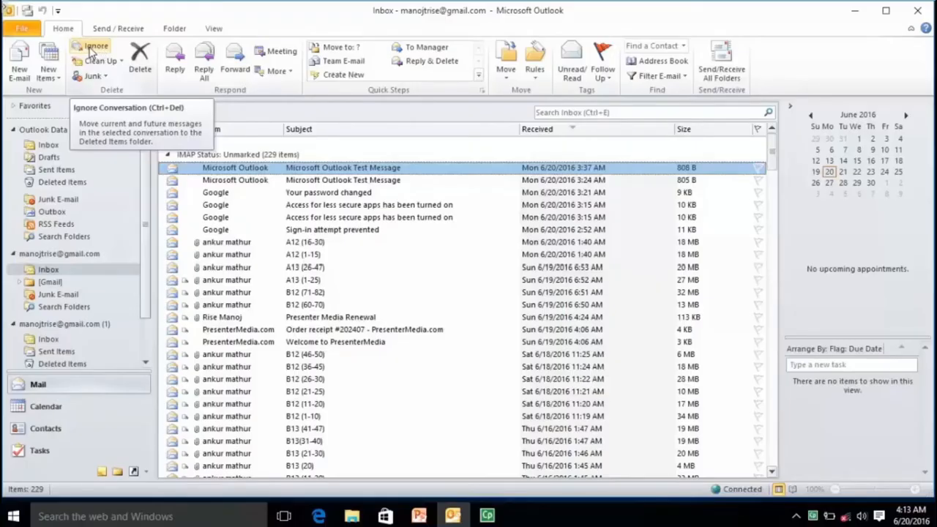
Step: Ignore the 3:37 AM Microsoft Outlook Test Message conversation, then select the second test message
left_click(93, 46)
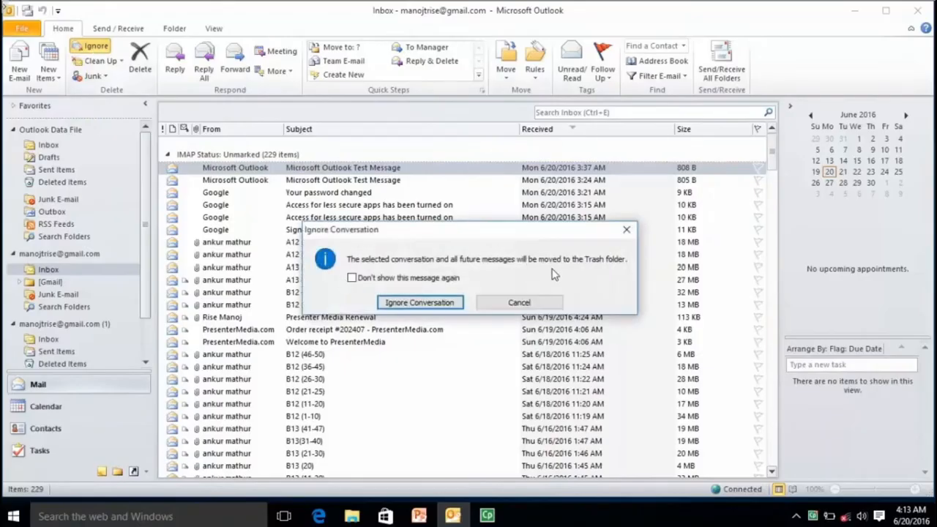
left_click(417, 303)
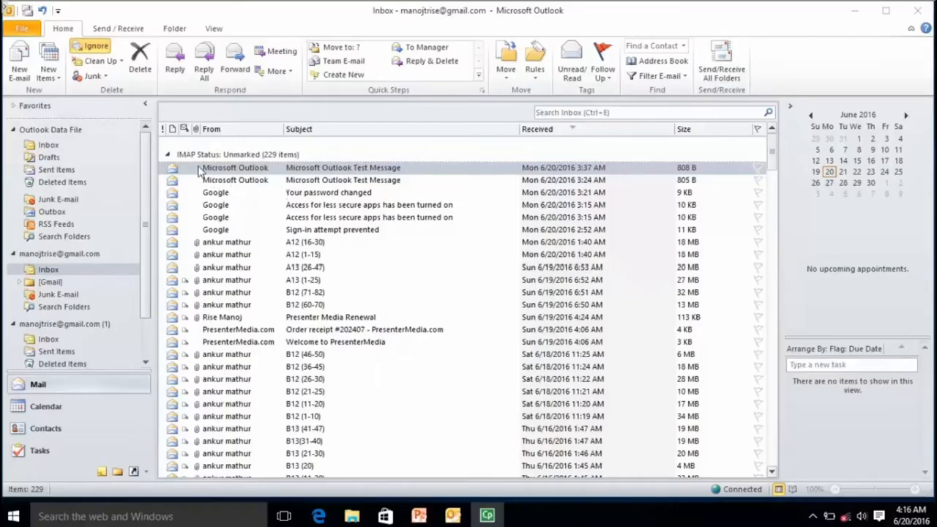
left_click(347, 171)
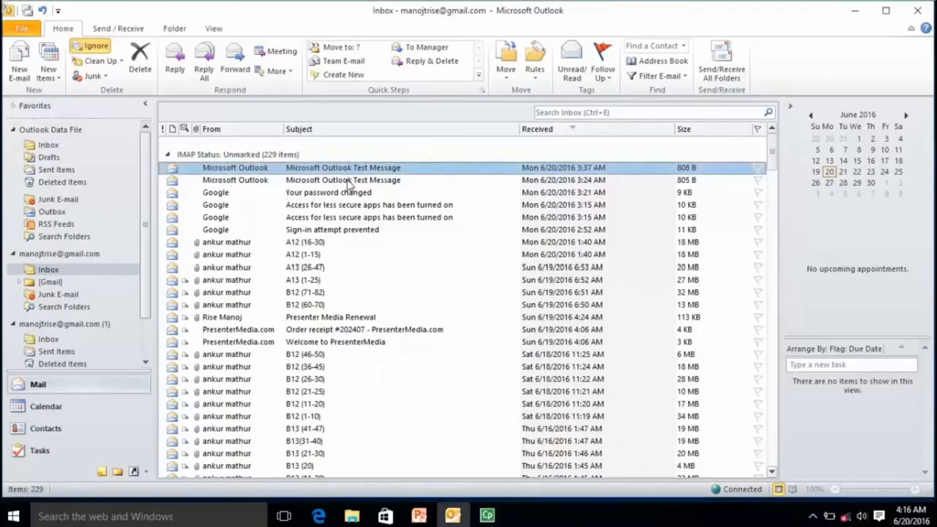
left_click(349, 181)
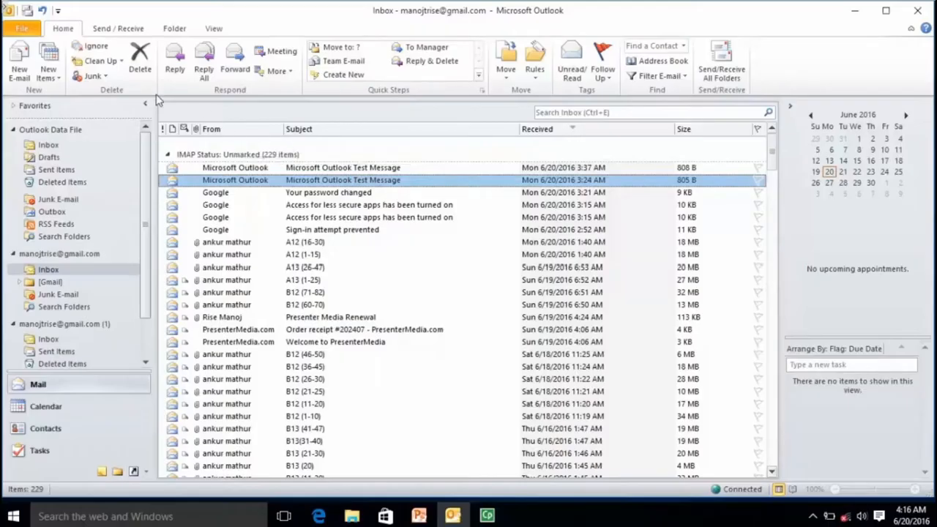
Step: Check the View tab and a message's context menu, then show the Home tab's Clean Up choices
left_click(210, 29)
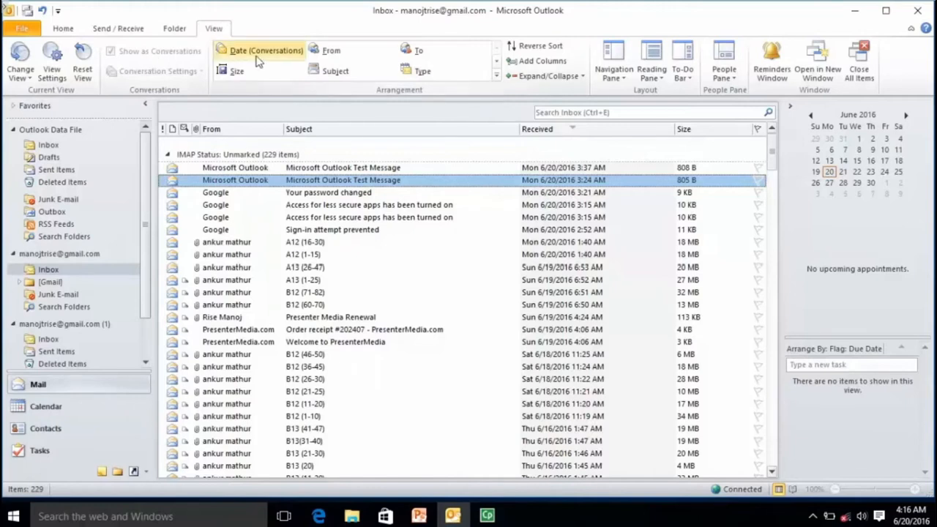
right_click(330, 185)
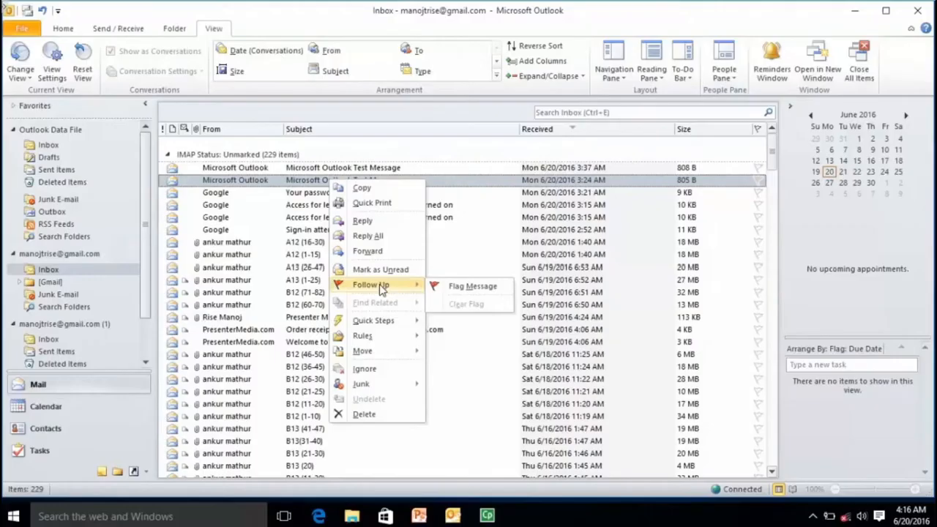
left_click(322, 217)
left_click(116, 51)
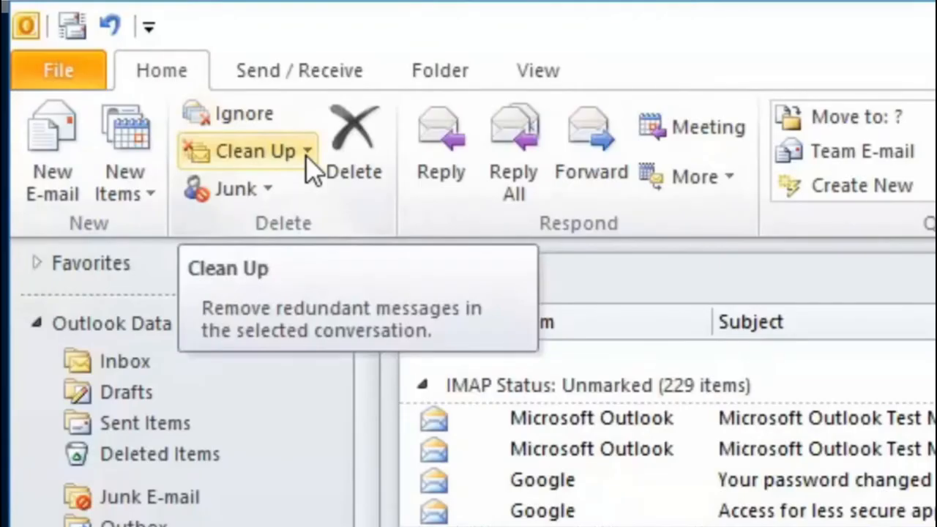
left_click(308, 155)
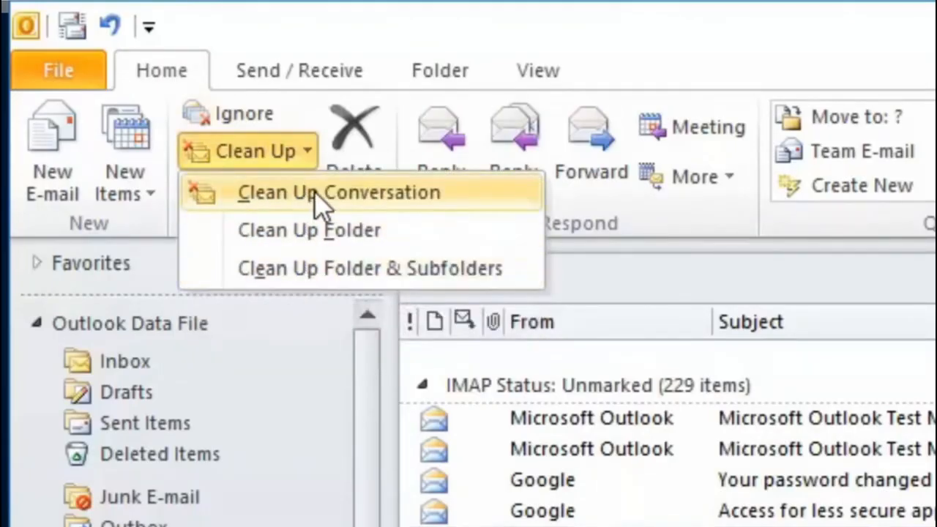
Step: Choose Clean Up Conversation for the selected message thread
left_click(317, 194)
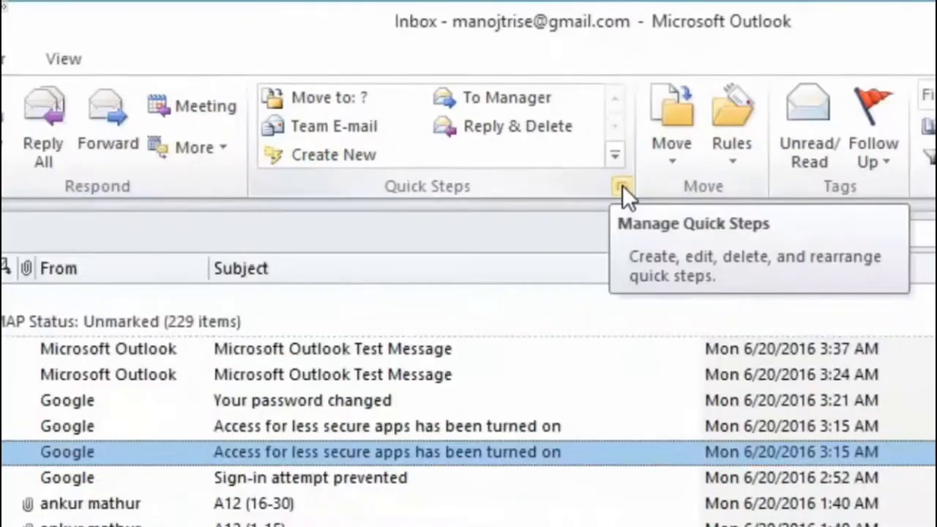
Step: Open and cancel Manage Quick Steps, then browse the Quick Steps templates like Move to Folder and Flag & Move
left_click(675, 225)
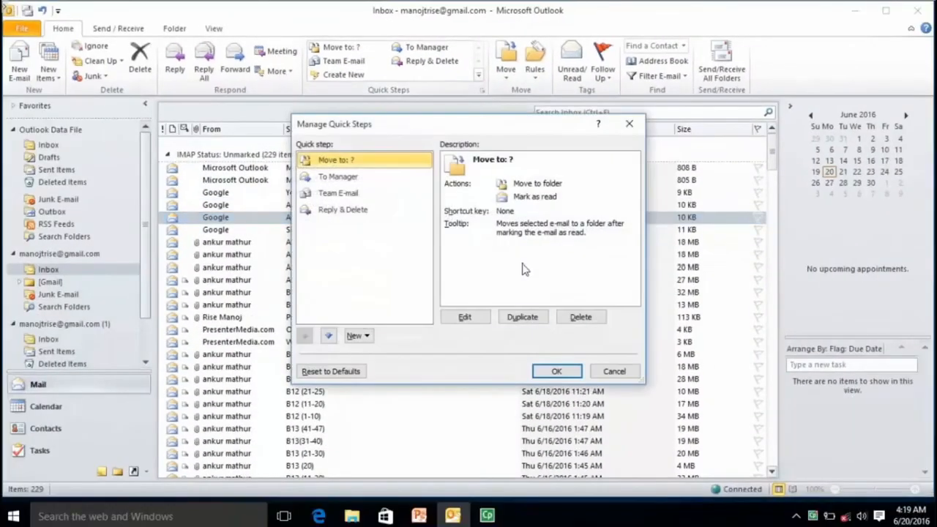
left_click(611, 373)
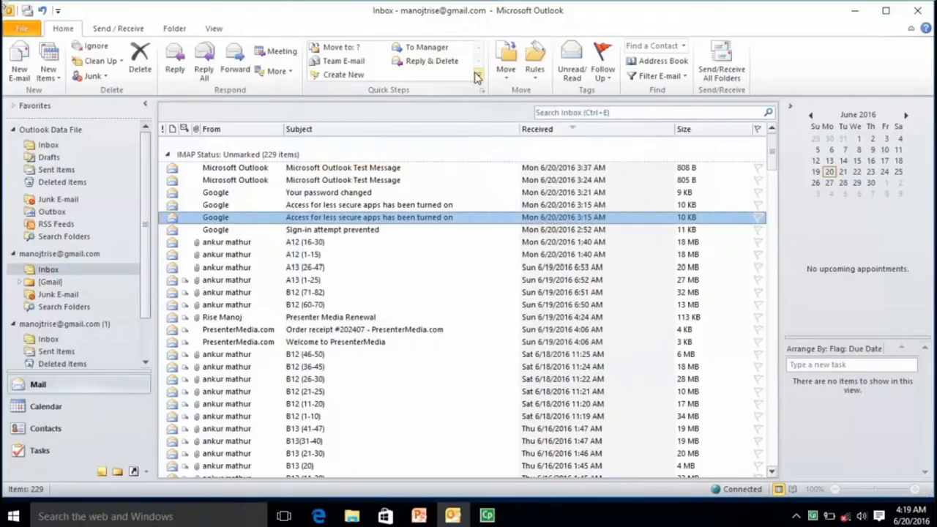
left_click(477, 77)
mouse_move(375, 97)
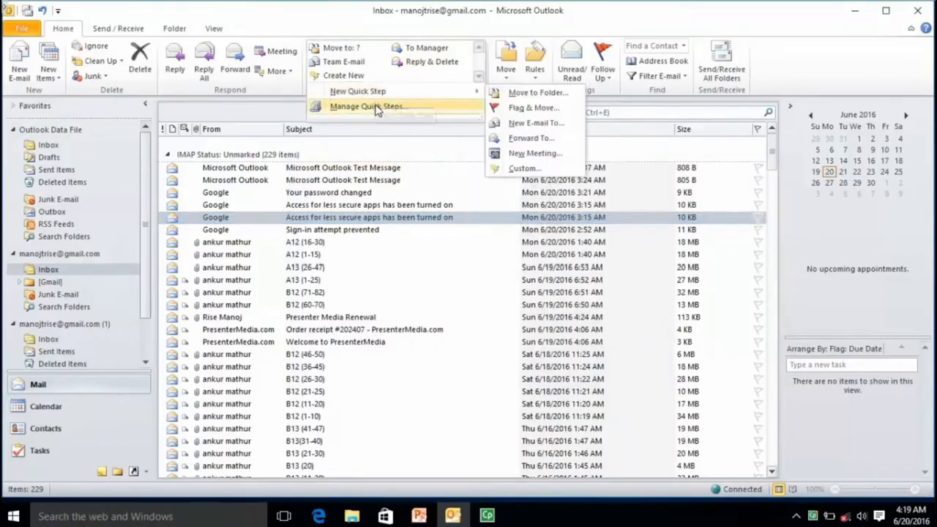
left_click(592, 112)
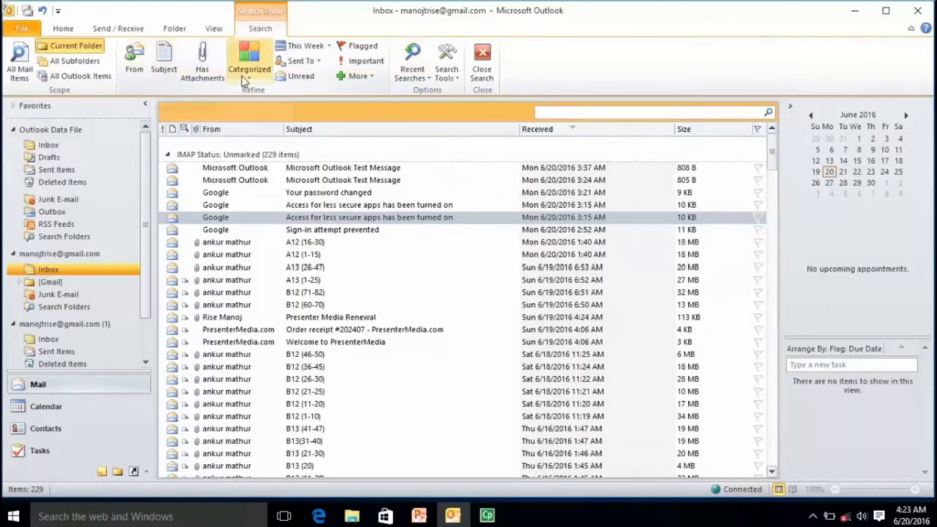
Step: Browse the Search Tools and More property lists, then search the inbox for 'microsoft'
left_click(451, 82)
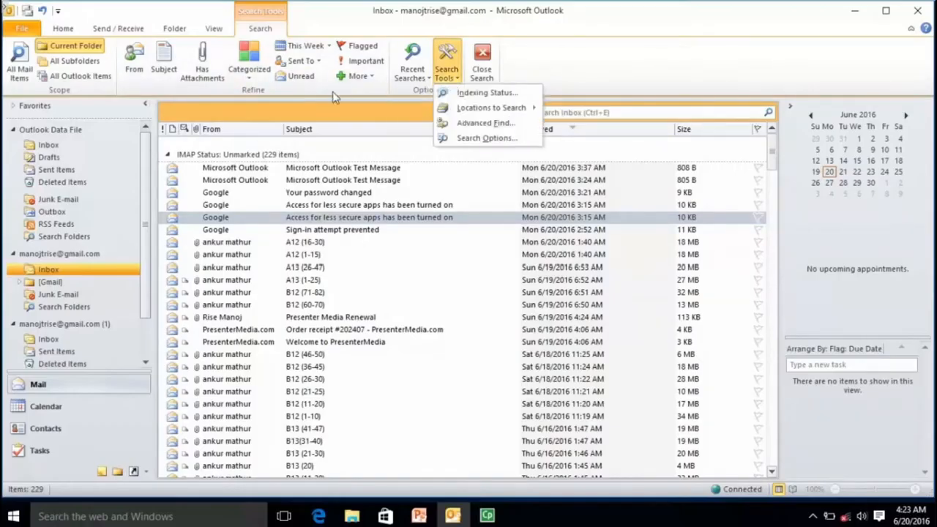
left_click(360, 76)
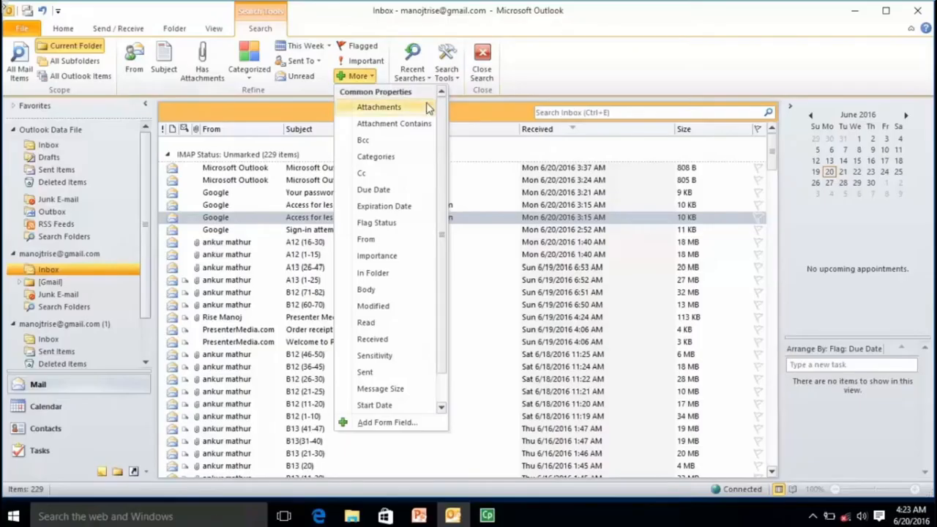
mouse_move(441, 109)
left_mouse_down()
mouse_move(446, 195)
mouse_move(442, 110)
left_mouse_up()
left_click(548, 115)
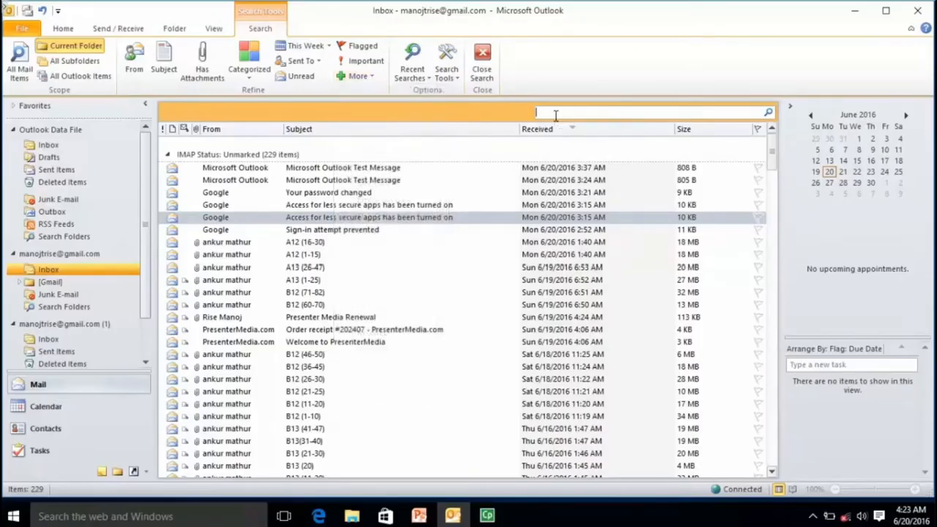
type("microsoft")
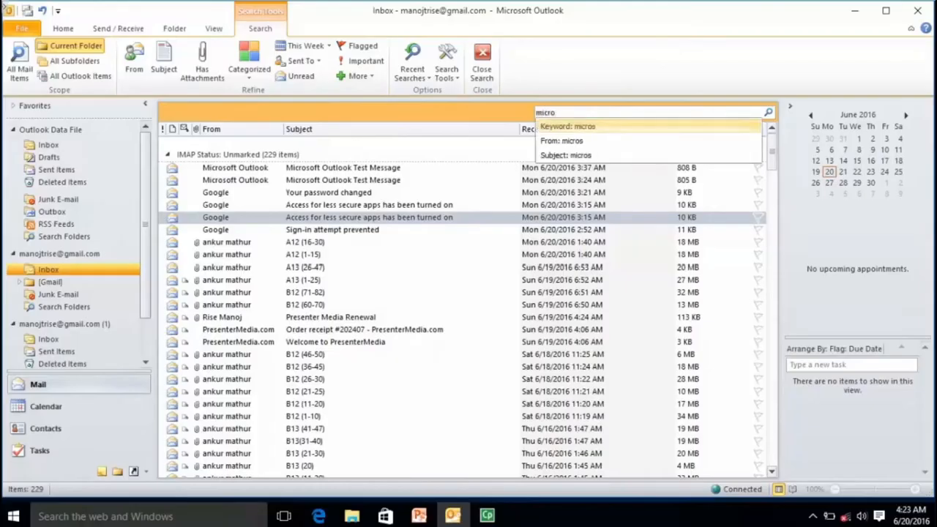
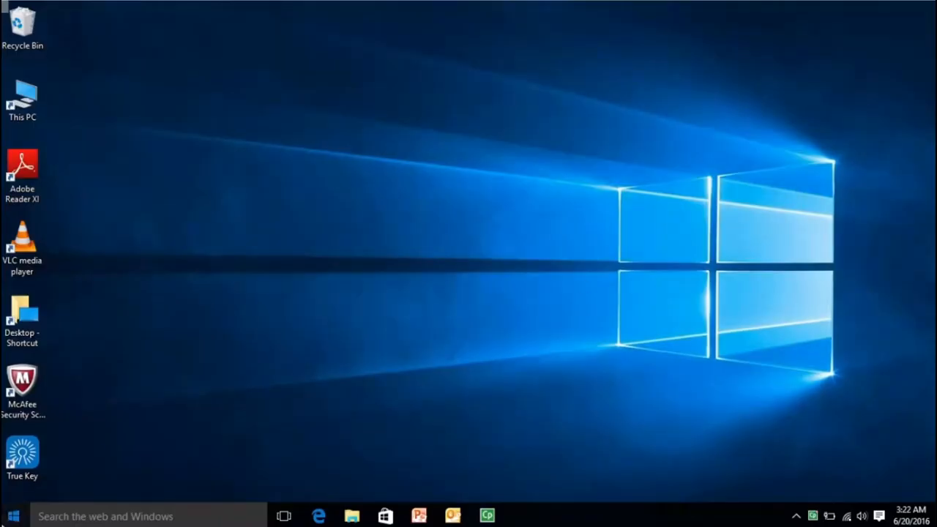
Step: Launch Microsoft Outlook 2010 from the Microsoft Office folder in the Start menu's All apps list
left_click(13, 516)
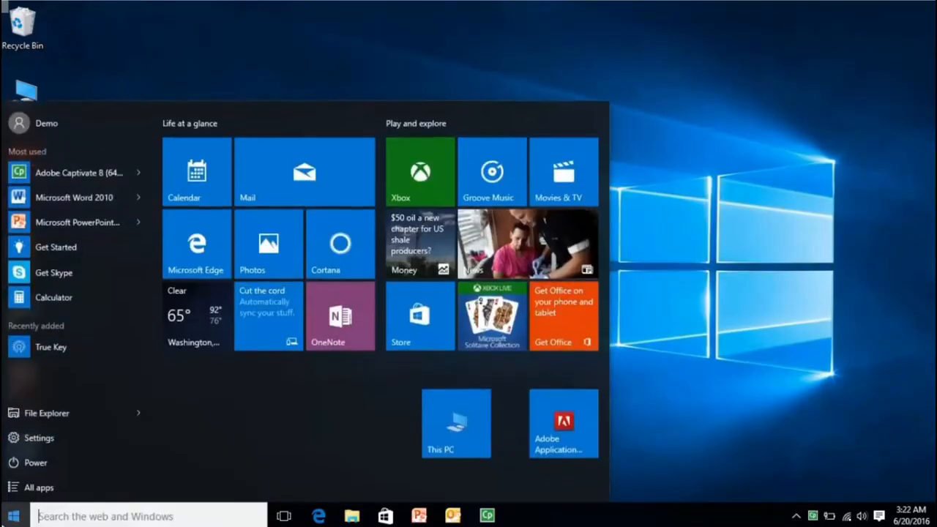
left_click(21, 507)
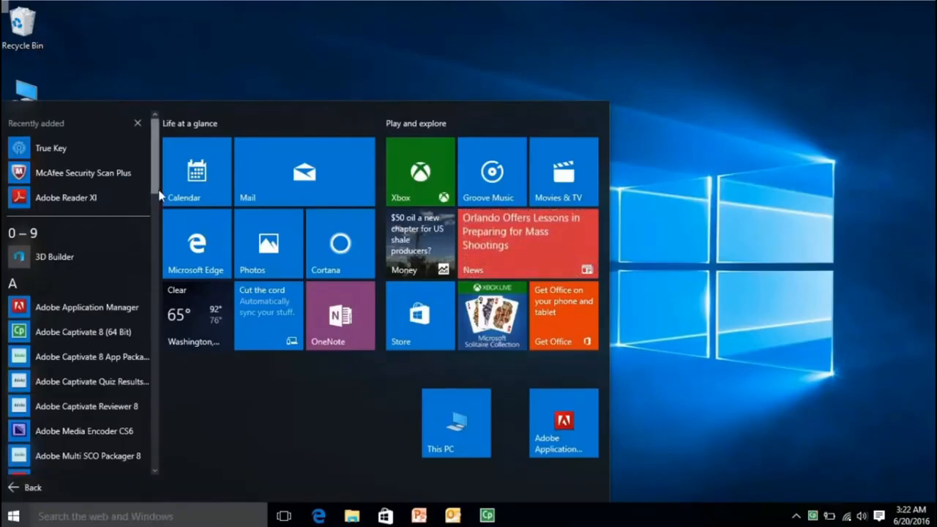
left_click_drag(157, 171, 157, 331)
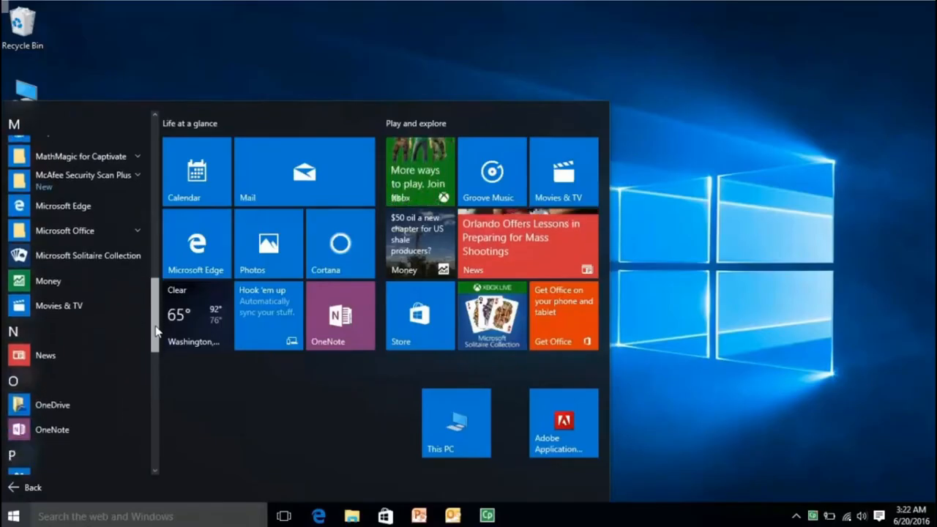
left_click(136, 233)
scroll(153, 293, "down", 3)
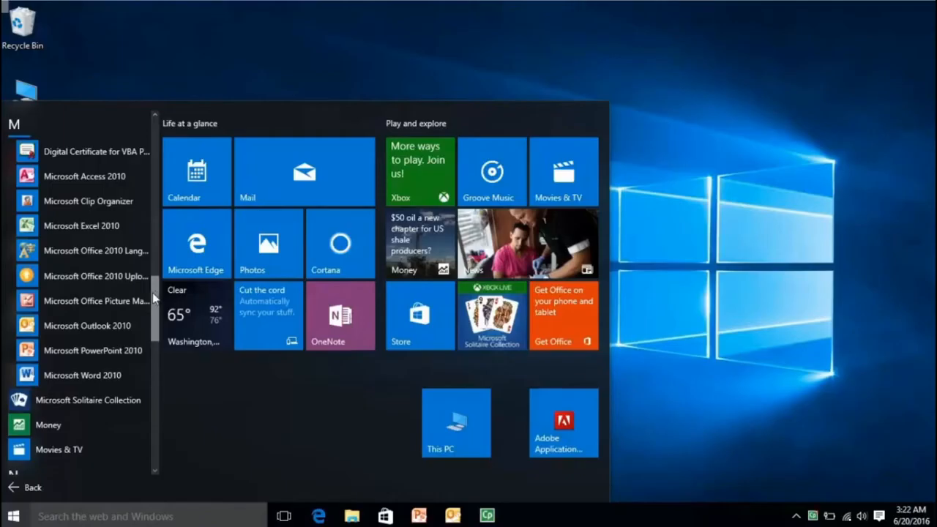
left_click(104, 326)
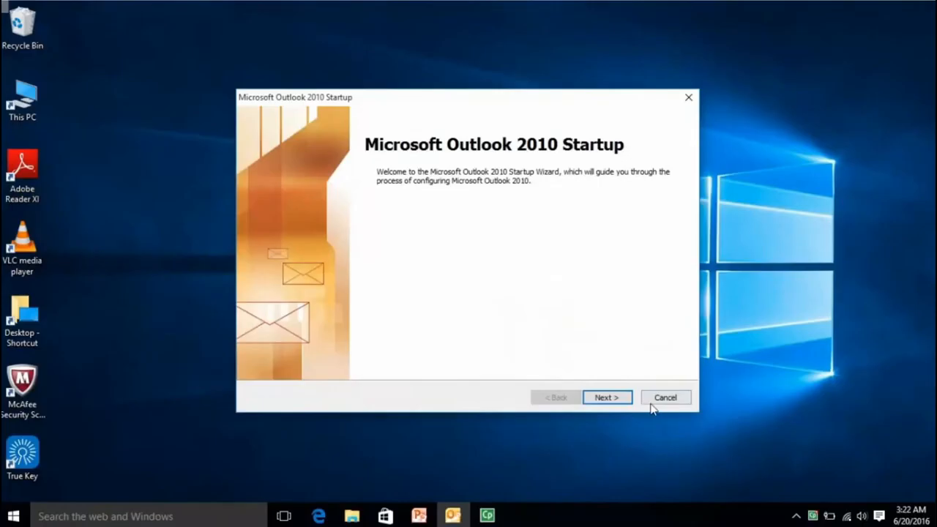
Step: Choose to set up an e-mail account, then enter the account holder's name and Gmail address
left_click(621, 403)
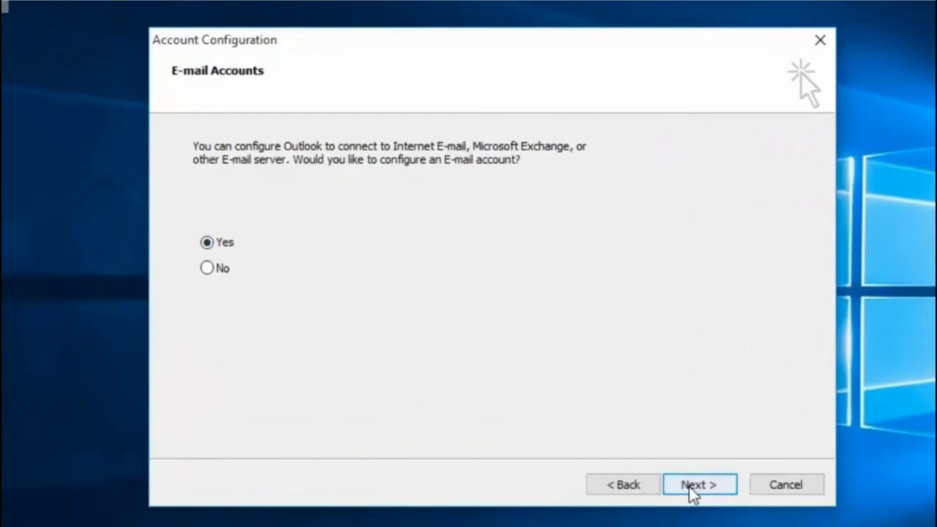
left_click(604, 402)
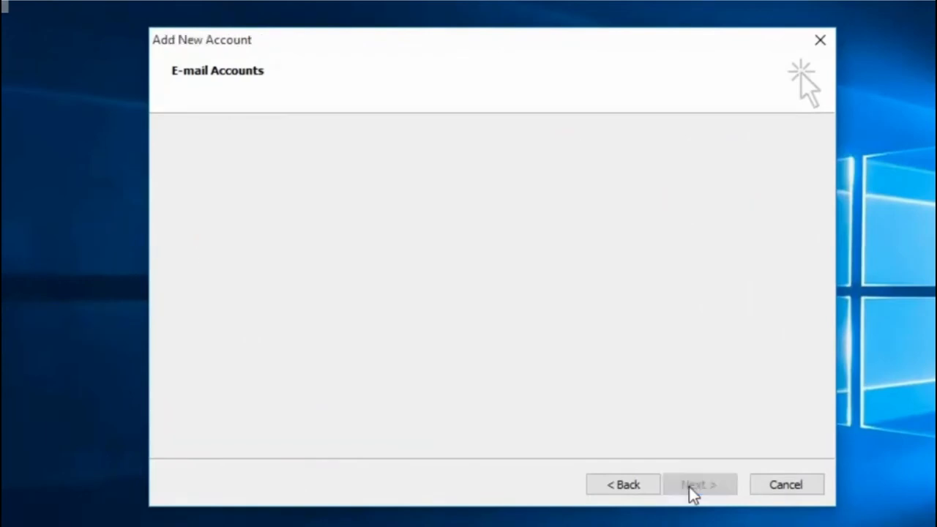
left_click(470, 188)
type("RKCL")
key("Tab")
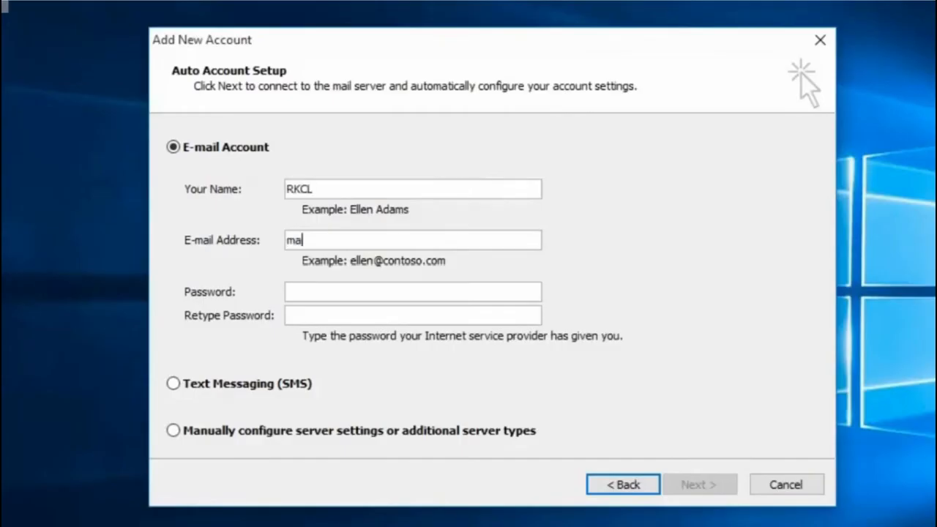
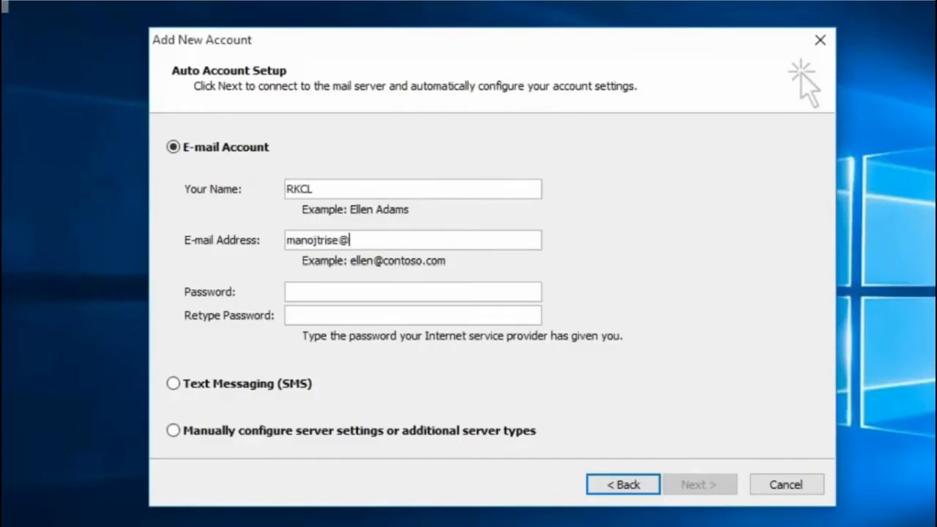
key("Tab")
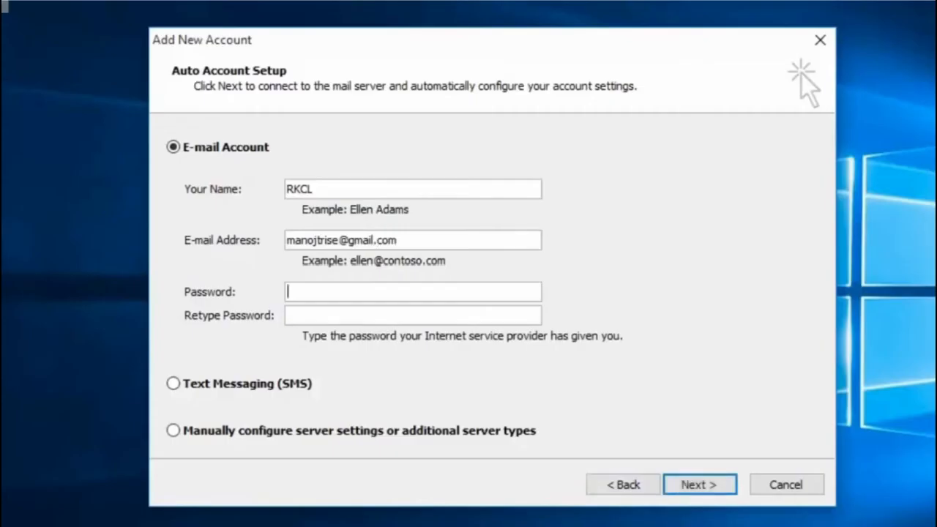
Step: Correct the name field, enter and retype the account password, and submit for automatic setup
left_click(469, 188)
type("b")
key("BackSpace")
key("Tab")
key("Tab")
type("**********")
key("Tab")
type("*********")
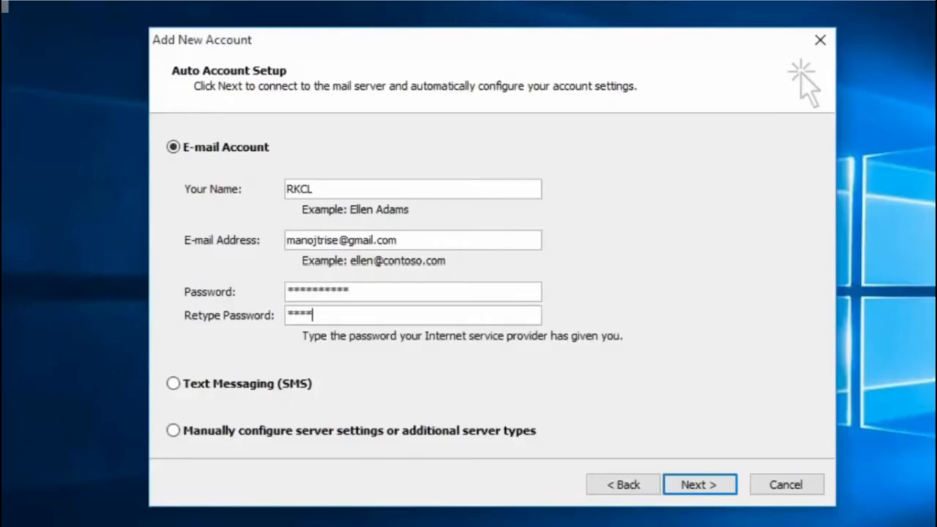
type("*")
left_click(692, 485)
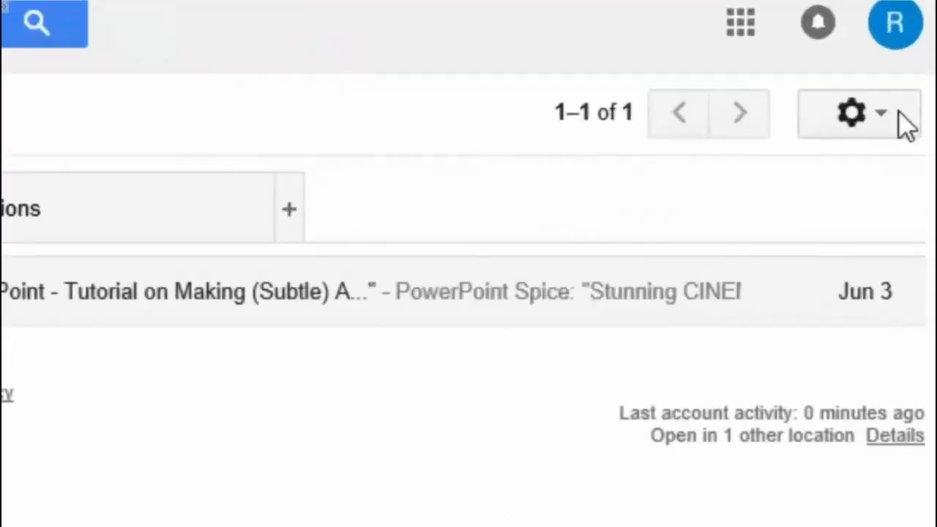
Step: Save Gmail's Forwarding and POP/IMAP settings with POP and IMAP enabled, then minimize the browser
left_click(915, 118)
left_click(777, 450)
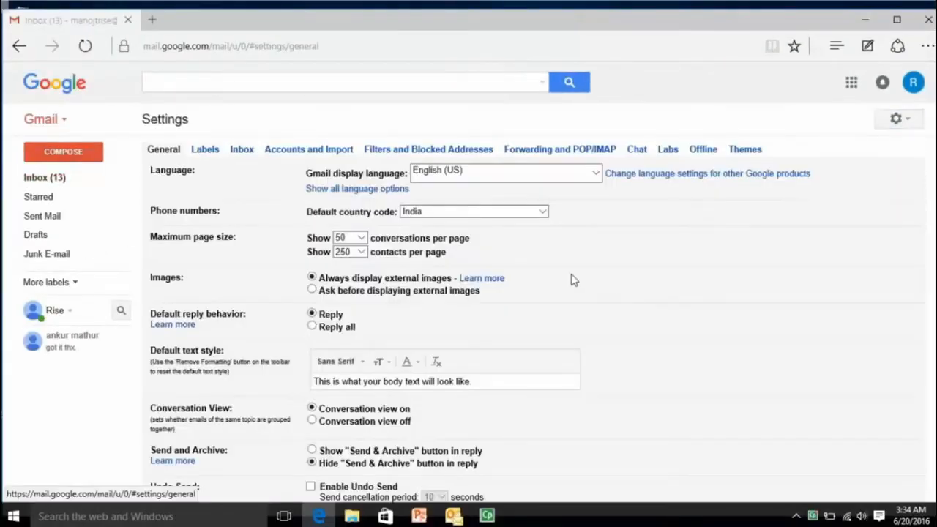
left_click(563, 154)
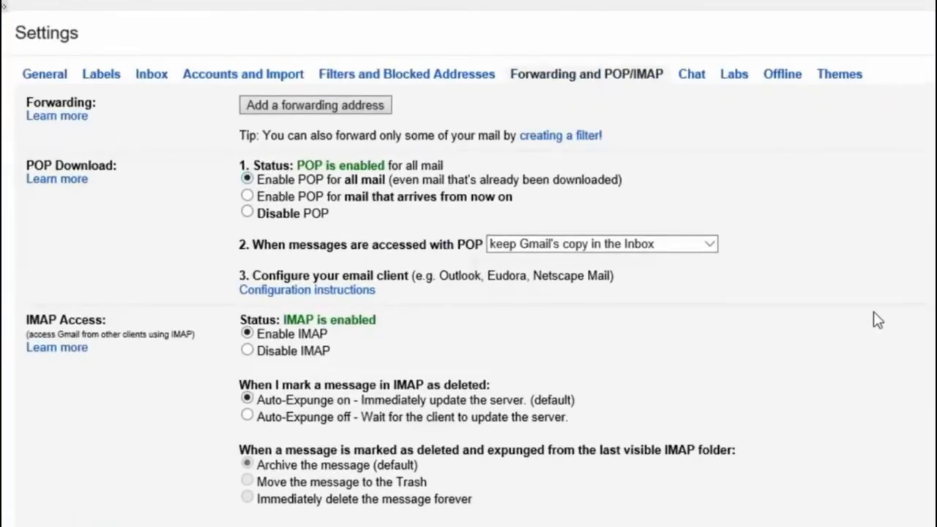
scroll(874, 320, "down", 1)
scroll(468, 293, "down", 5)
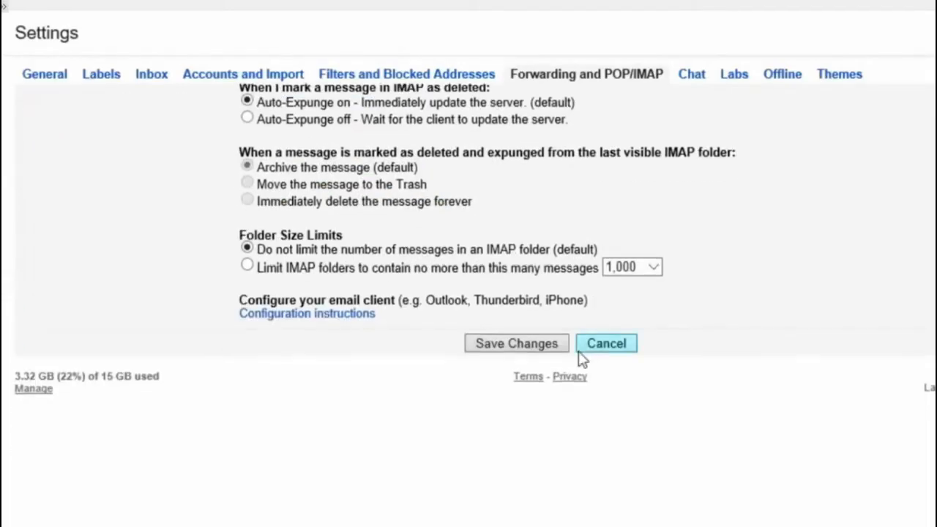
left_click(497, 343)
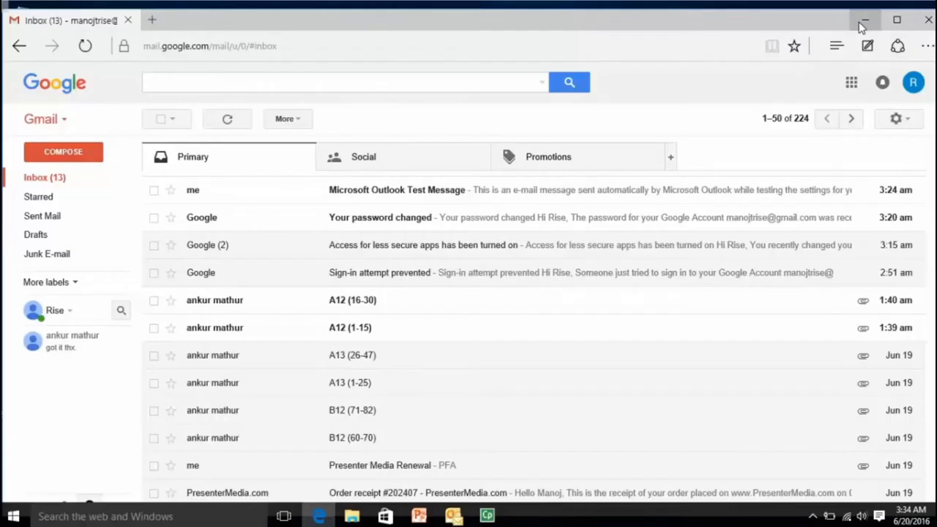
left_click(862, 27)
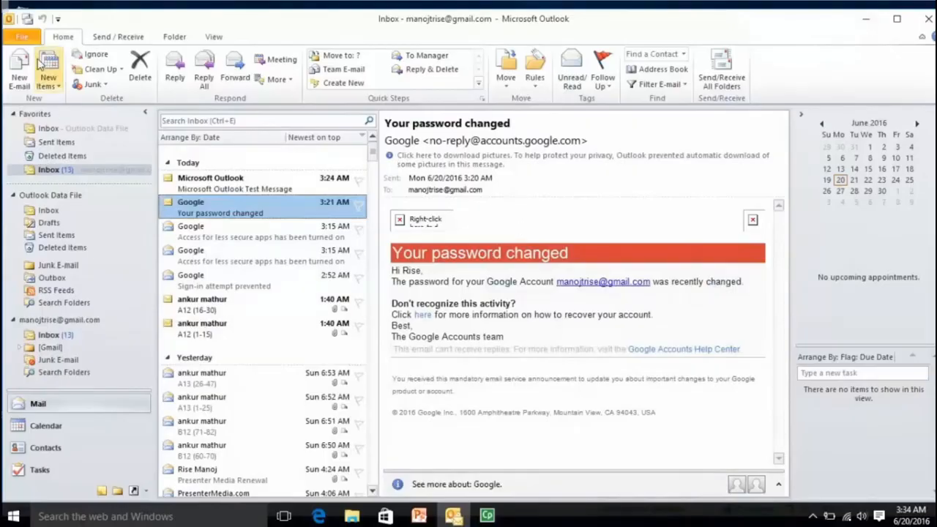
Step: Start adding a new account with manual Internet E-mail (POP/IMAP) configuration
left_click(22, 37)
left_click(187, 119)
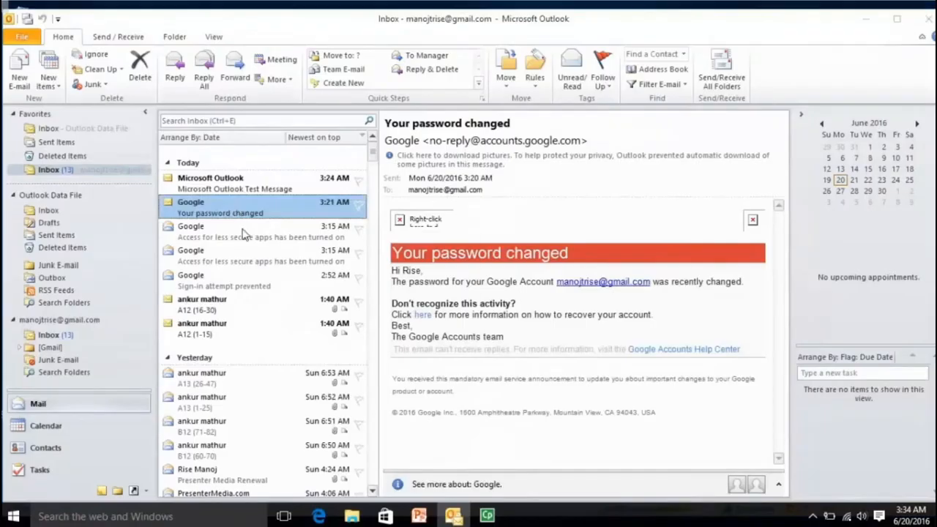
left_click(120, 297)
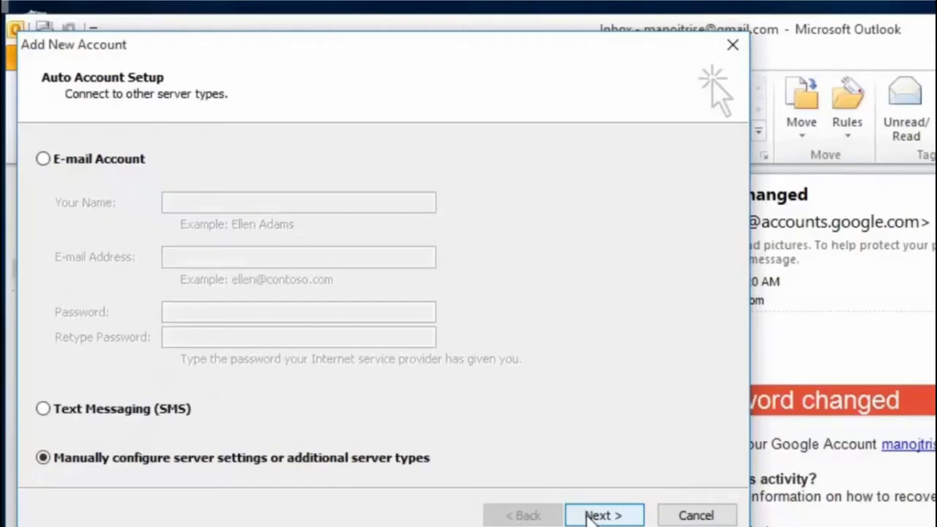
left_click(589, 516)
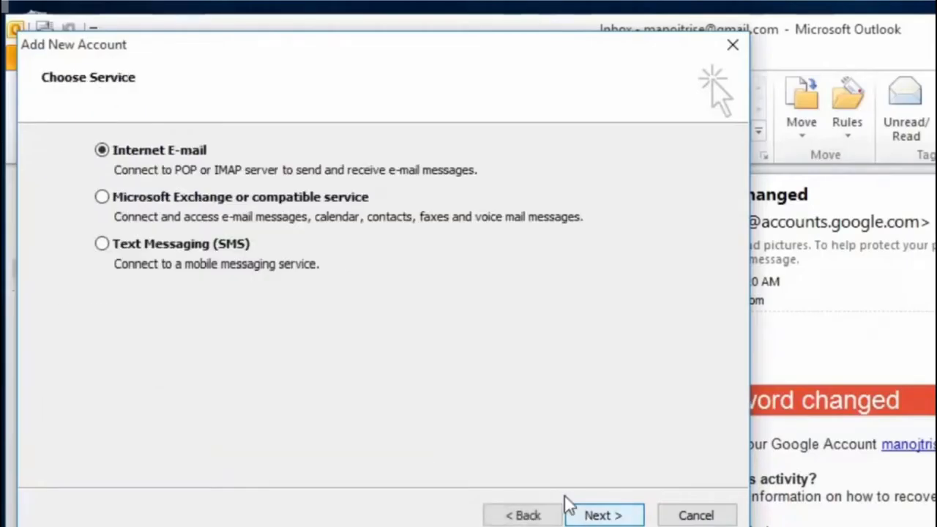
left_click(589, 516)
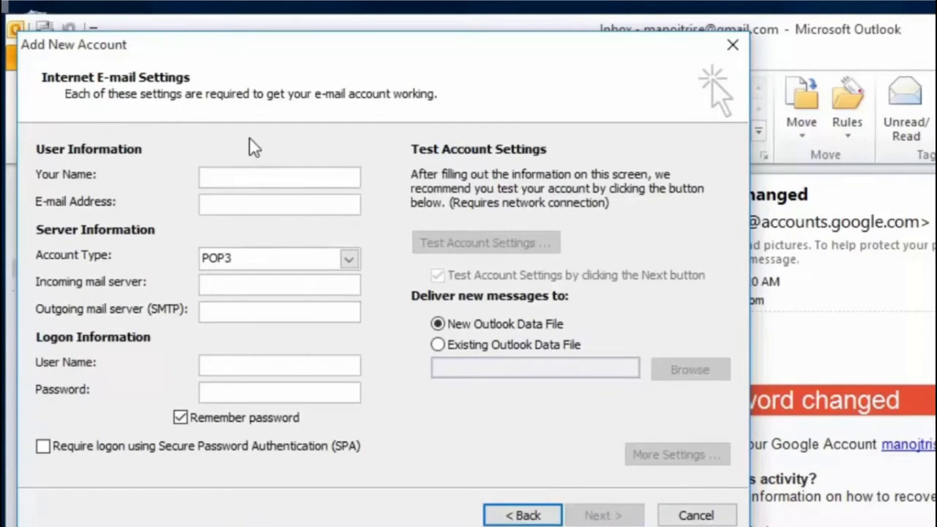
Step: Enter the account name, Gmail address, pop.gmail.com incoming and smtp.gmail.com outgoing servers
type("RKCL")
key("Tab")
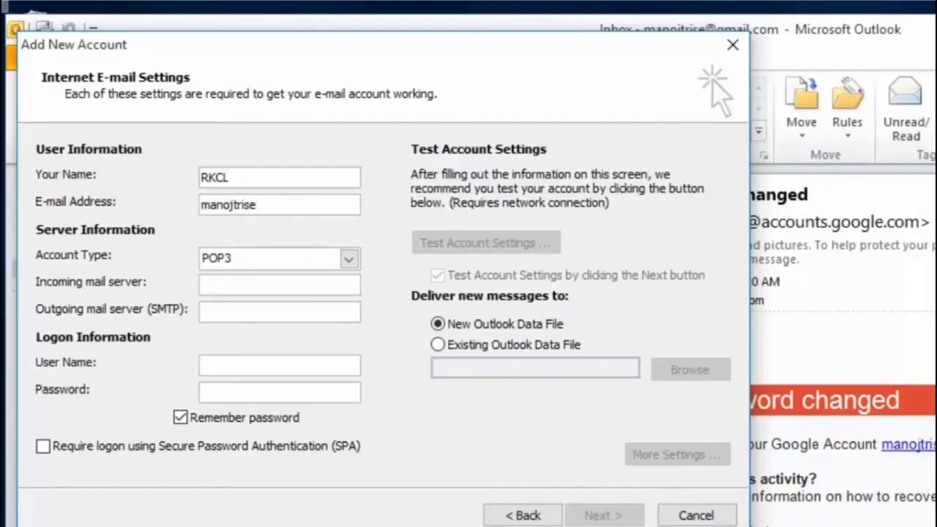
key("Tab")
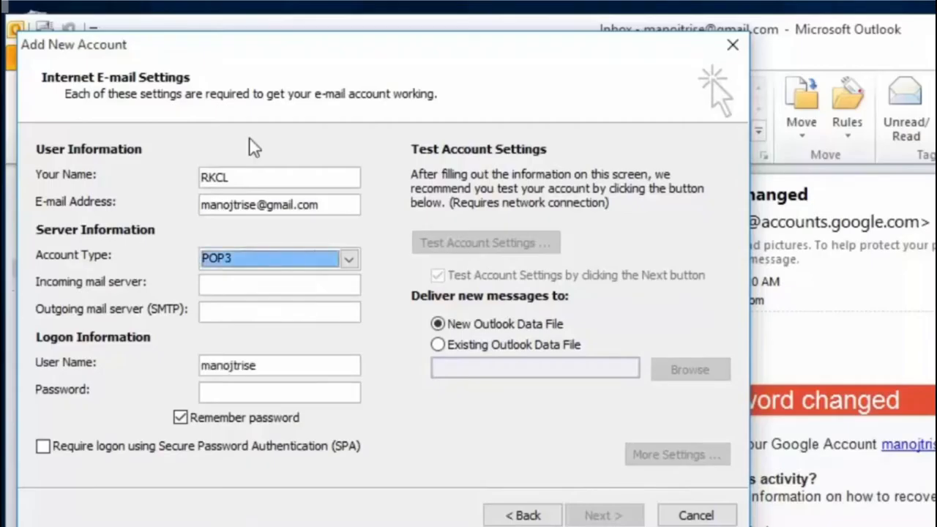
key("Tab")
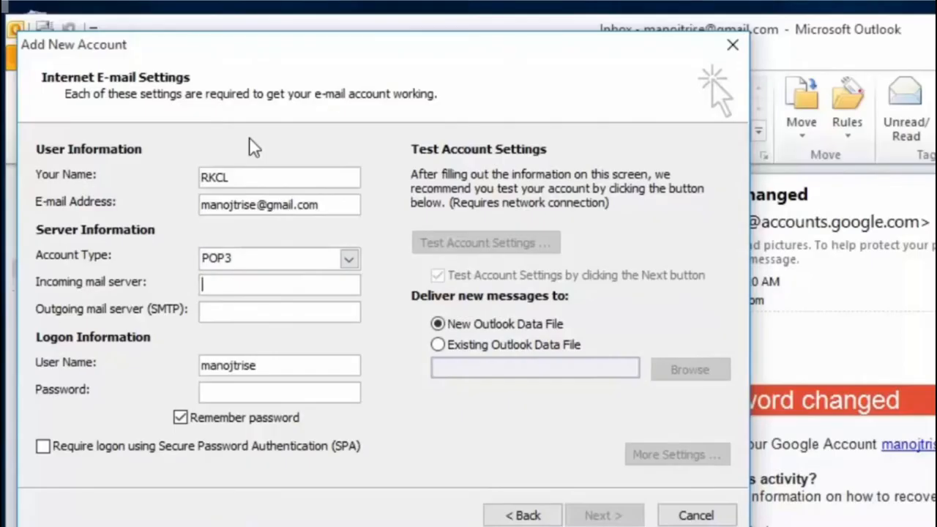
type("pop.gmail.com")
key("Tab")
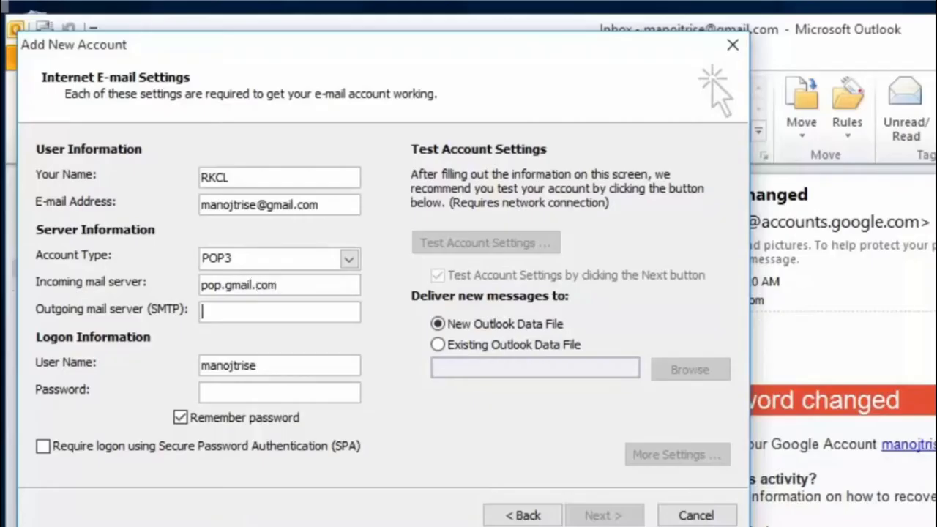
type("smtp.gmail.com")
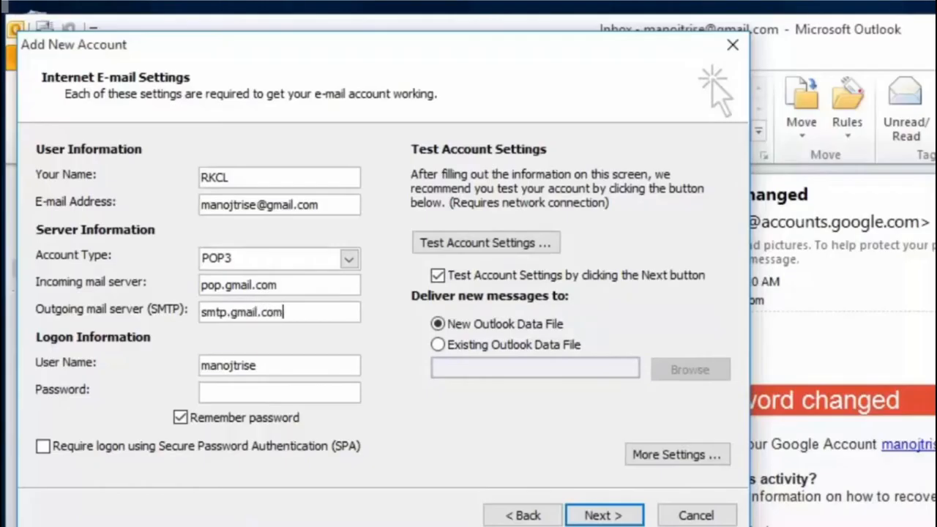
key("Tab")
key("Right")
type("@gmail.")
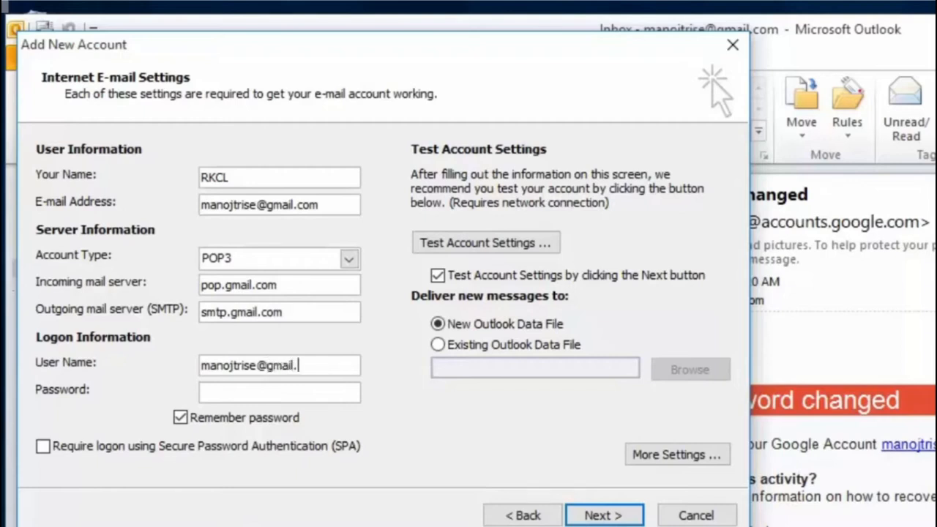
type("com")
key("Tab")
type("**********")
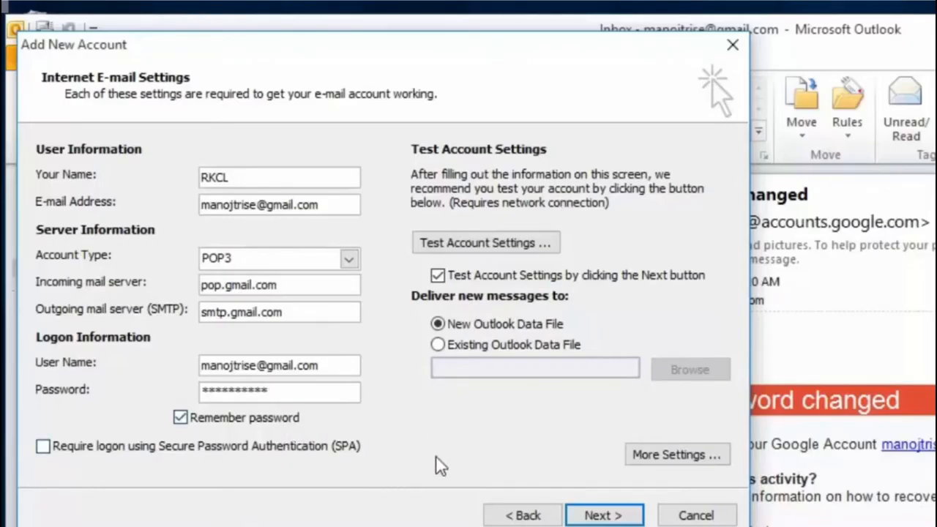
left_click(674, 460)
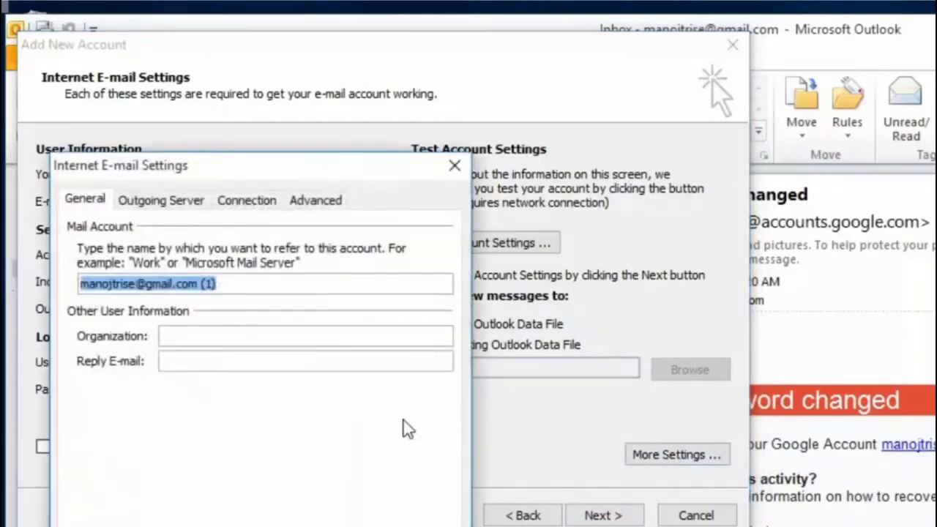
Step: Require outgoing server authentication, and set POP3 port 995 with SSL and SMTP port 587 with TLS
left_click(165, 206)
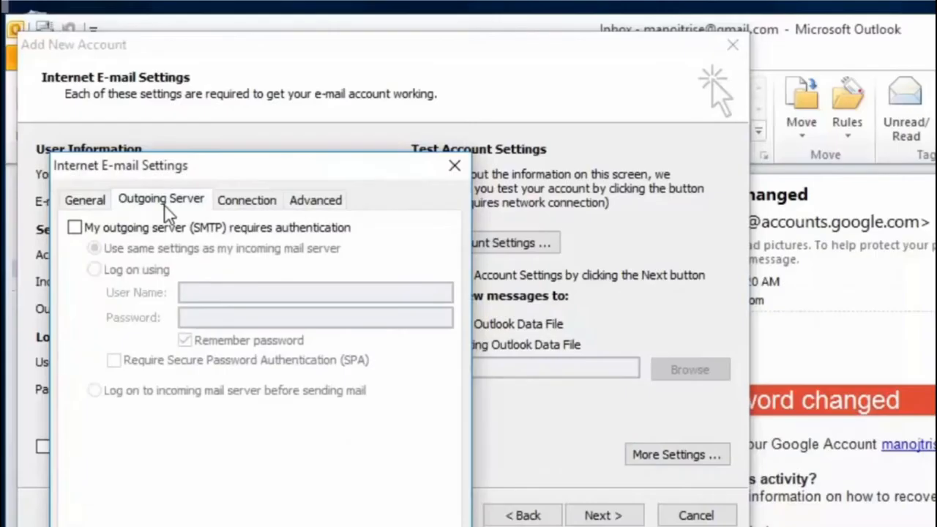
left_click(155, 229)
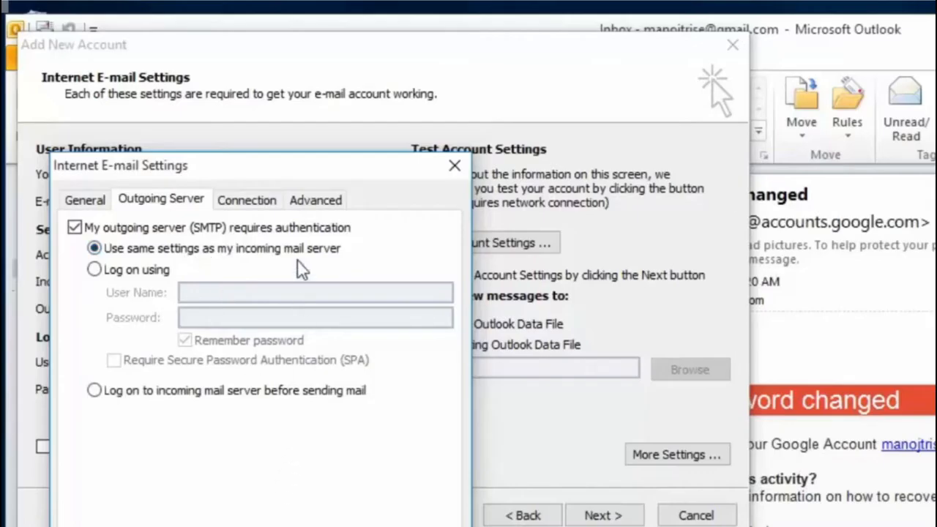
left_click(315, 204)
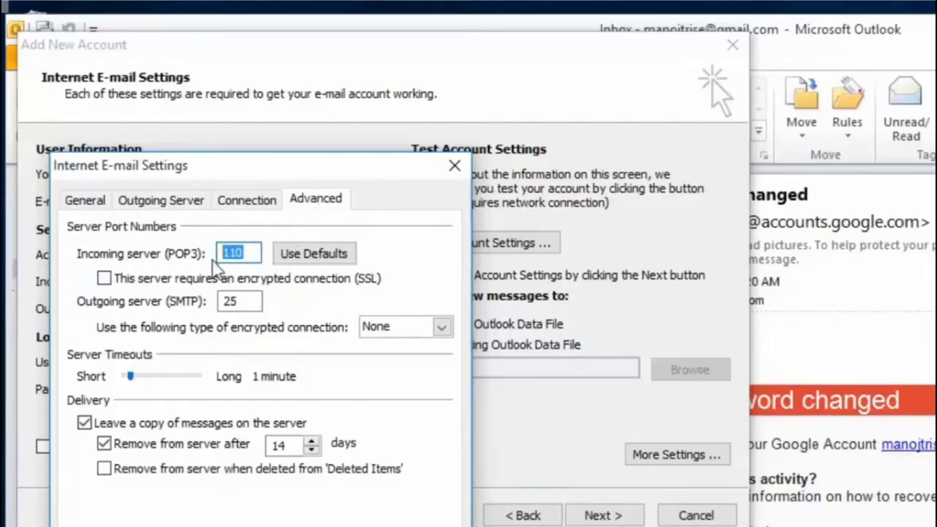
type("995")
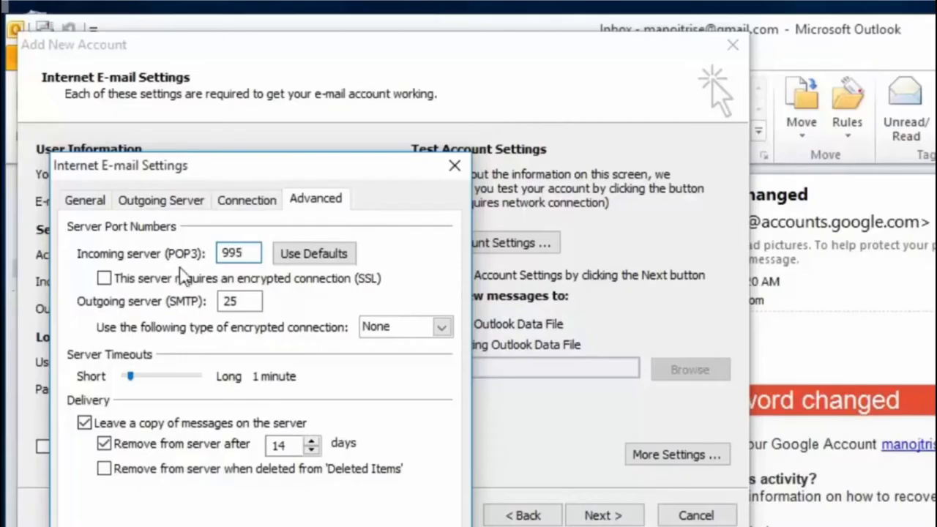
left_click_drag(245, 301, 212, 301)
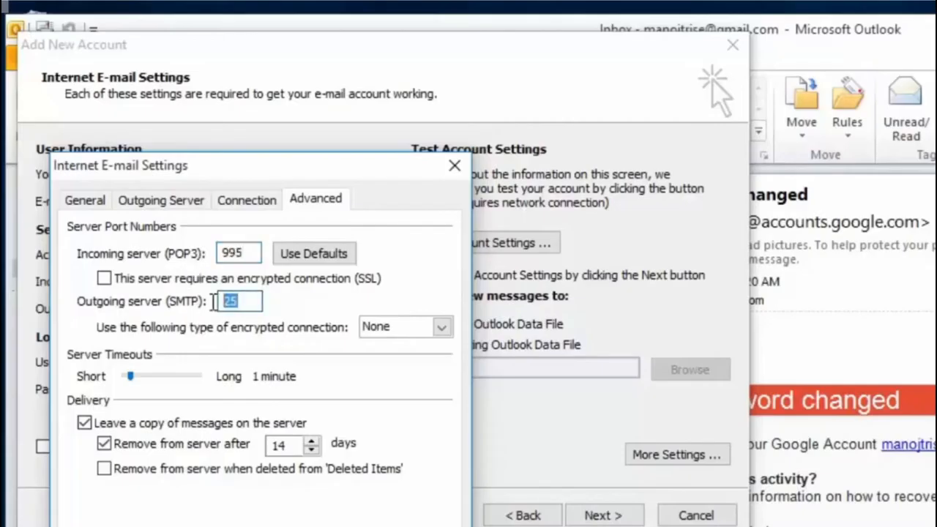
type("587")
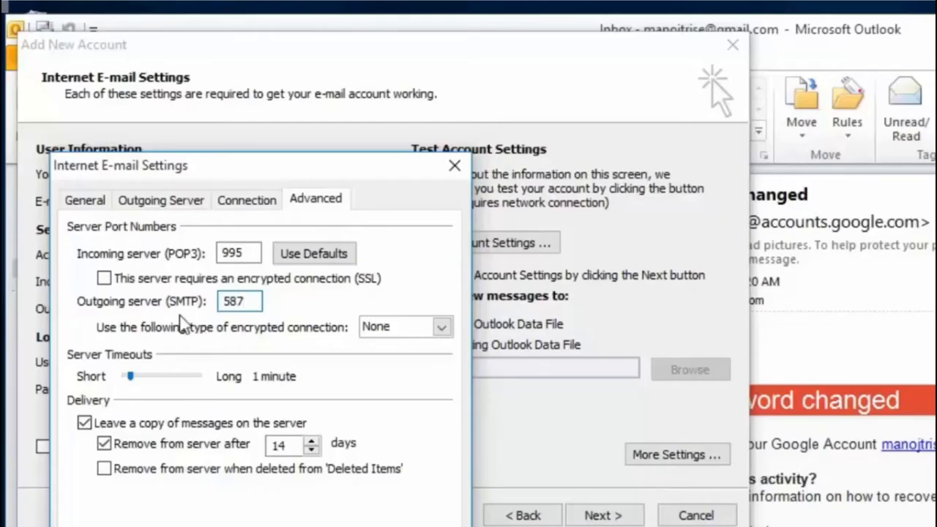
left_click(105, 278)
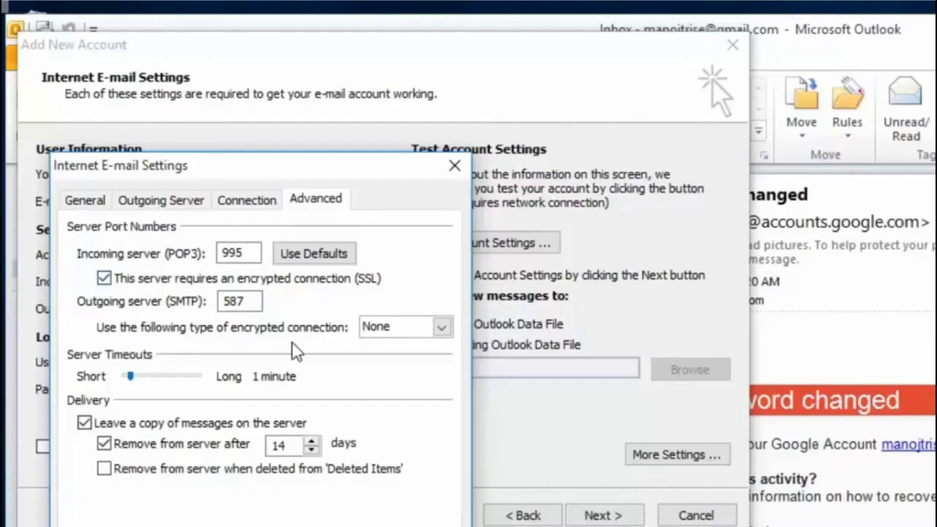
left_click(442, 327)
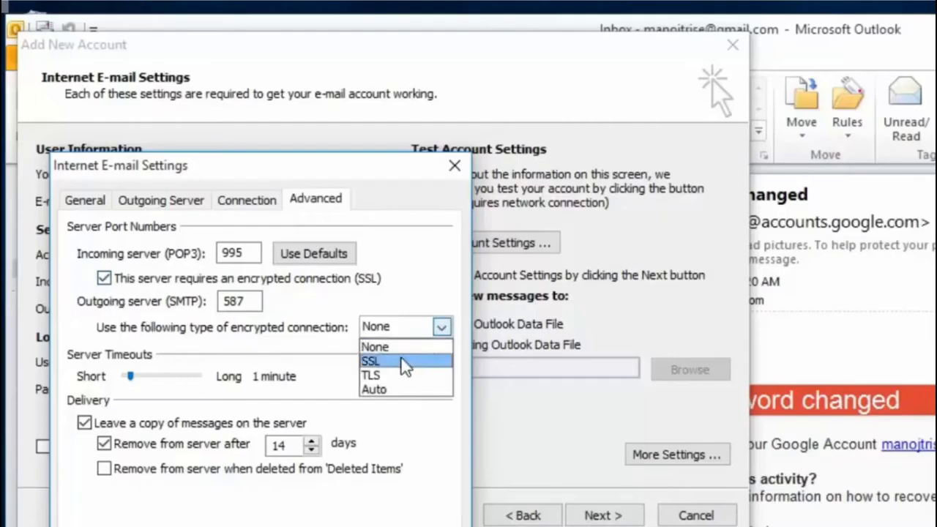
left_click(393, 375)
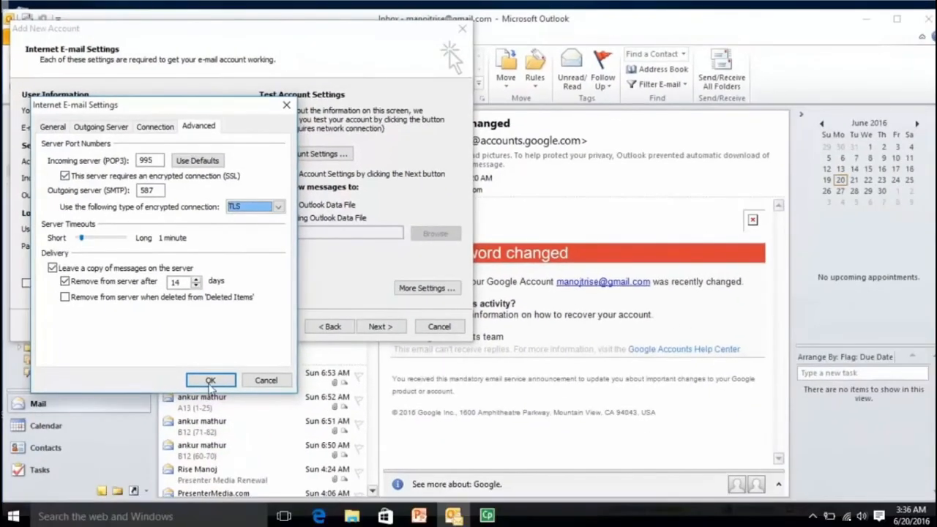
Step: Confirm the More Settings, run the account settings test, and close the passed test results
left_click(208, 383)
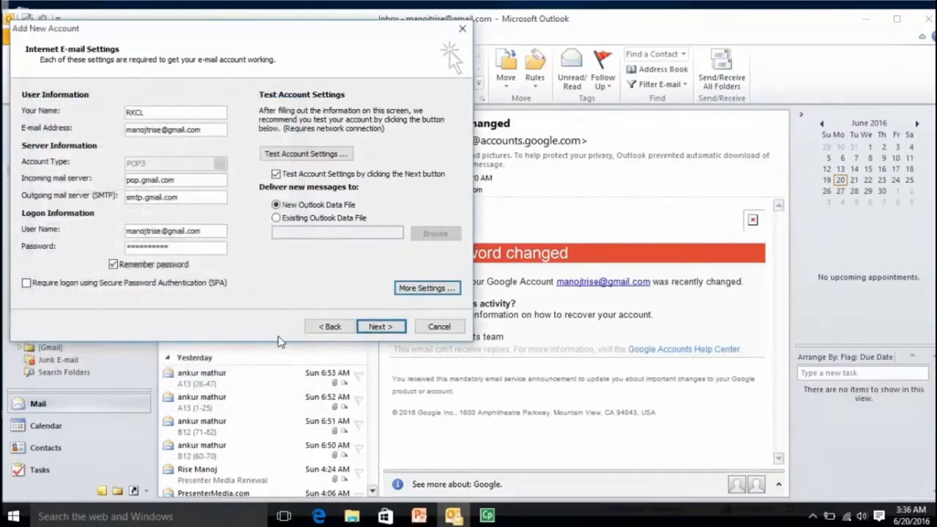
left_click(380, 327)
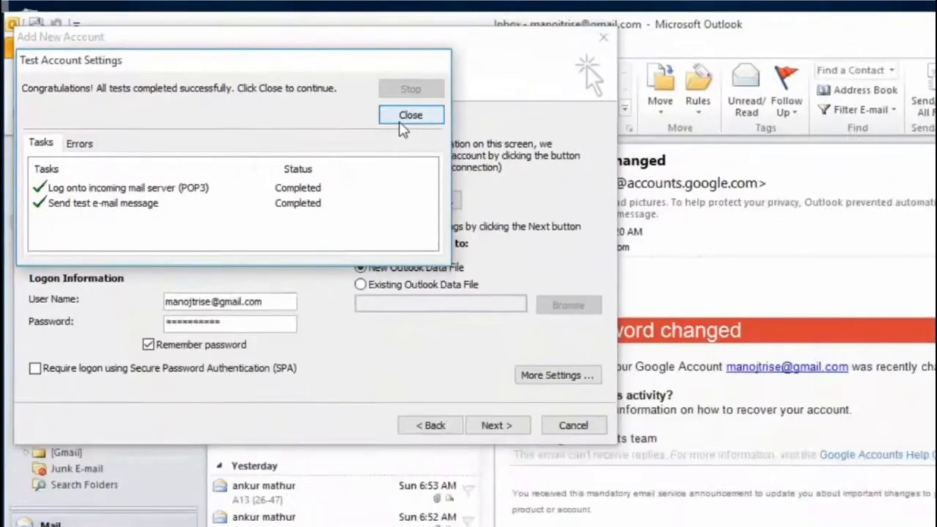
left_click(756, 210)
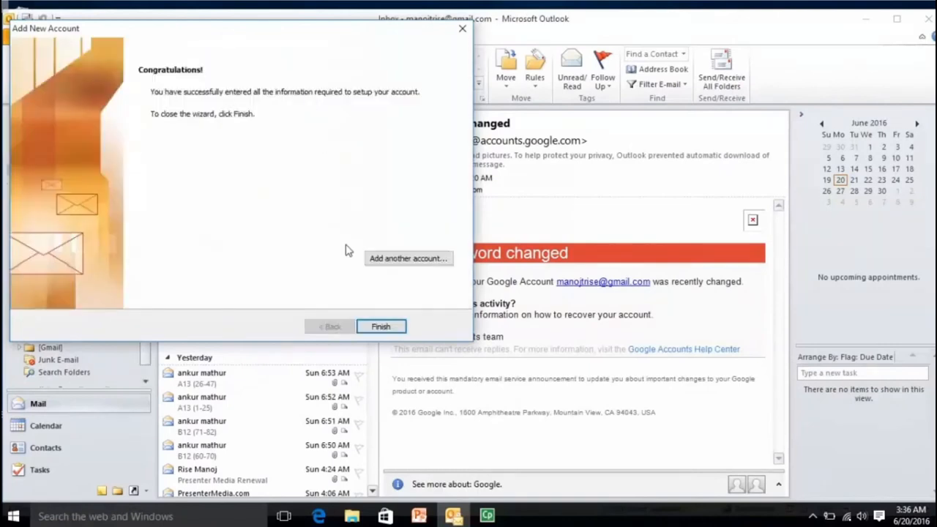
Step: Finish the Add New Account wizard and return to the Outlook Inbox with the test message
left_click(379, 327)
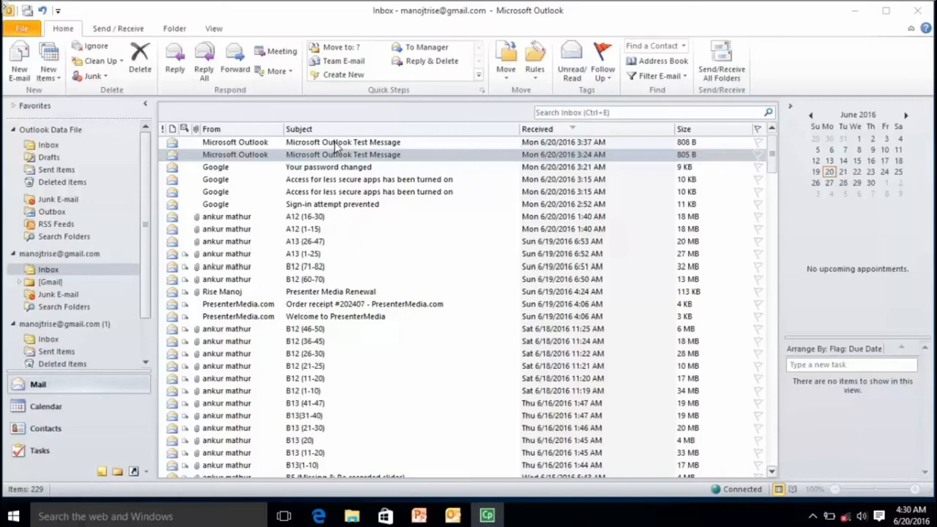
left_click(20, 66)
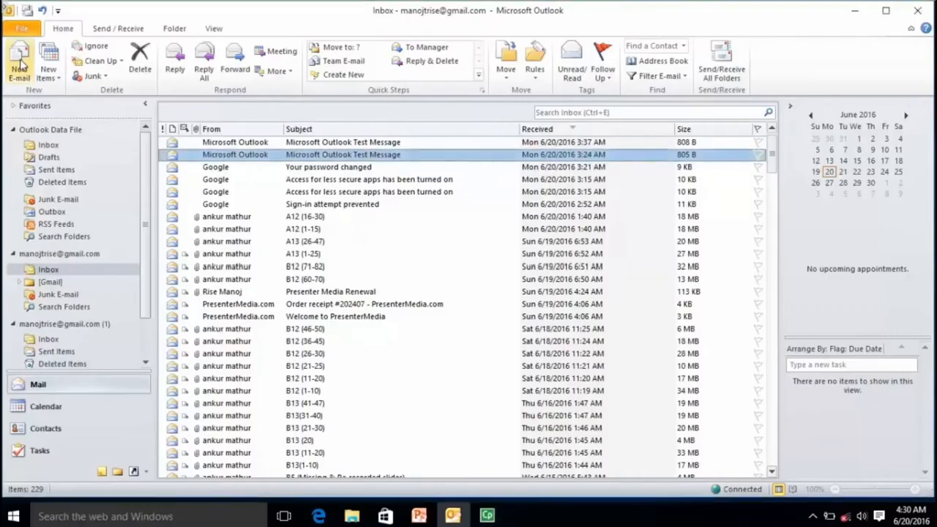
Step: Start a new e-mail with the subject 'Demo Subject'
left_click(20, 65)
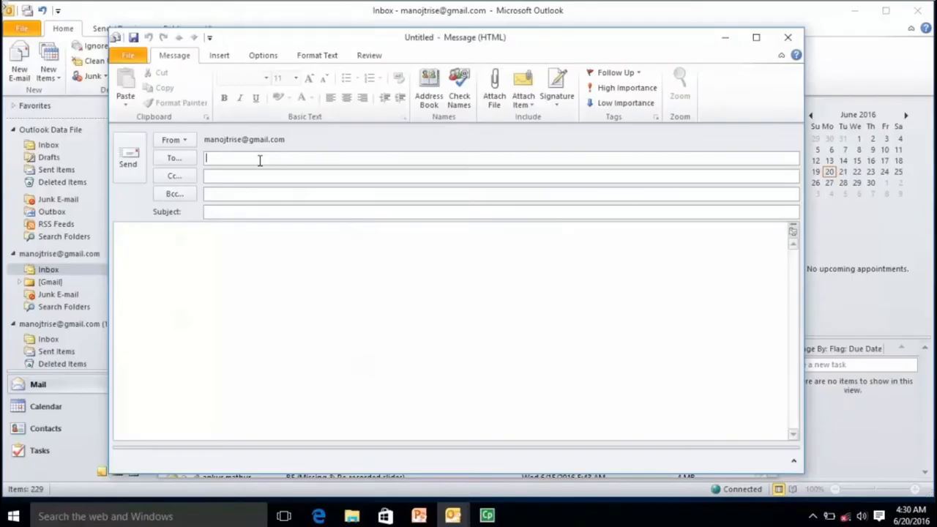
left_click(264, 210)
type("Demo Subject")
left_click(278, 158)
left_click(271, 175)
left_click(268, 194)
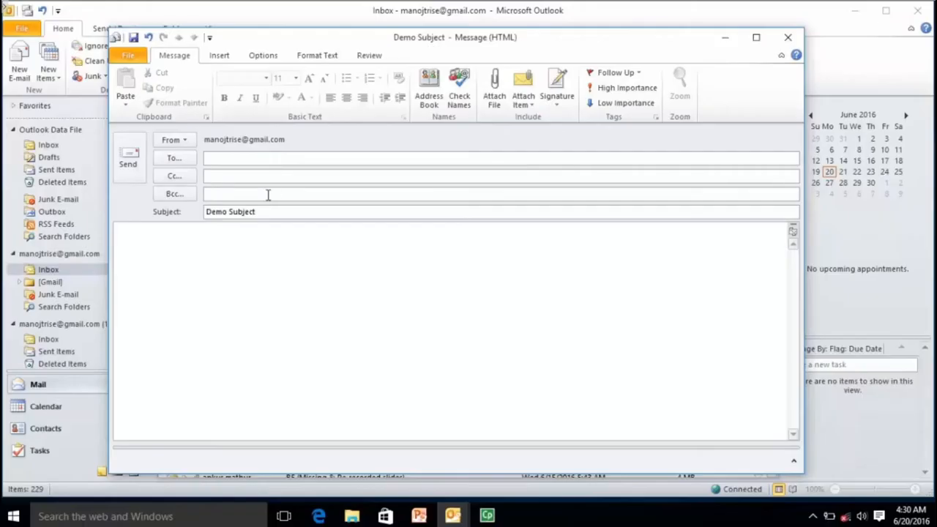
left_click(269, 158)
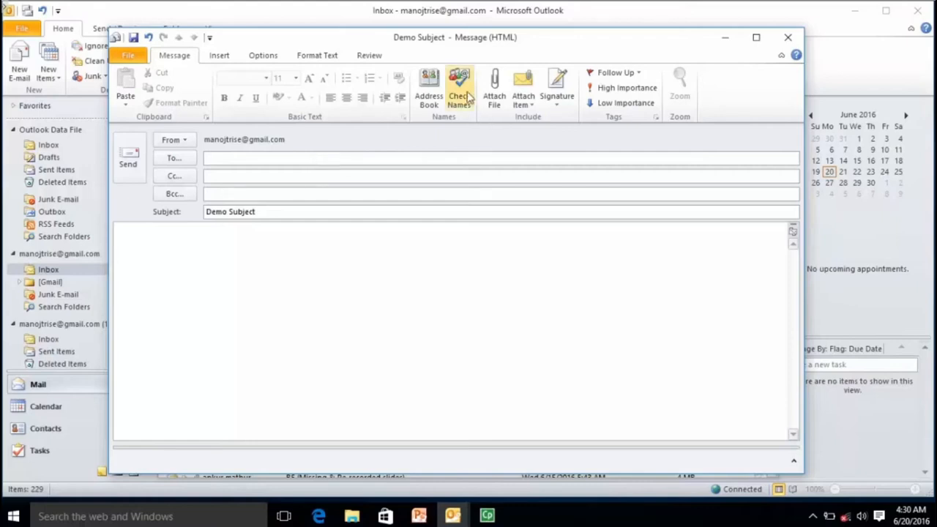
Step: Add the Demo contact from the address book as recipient and send the message
left_click(429, 101)
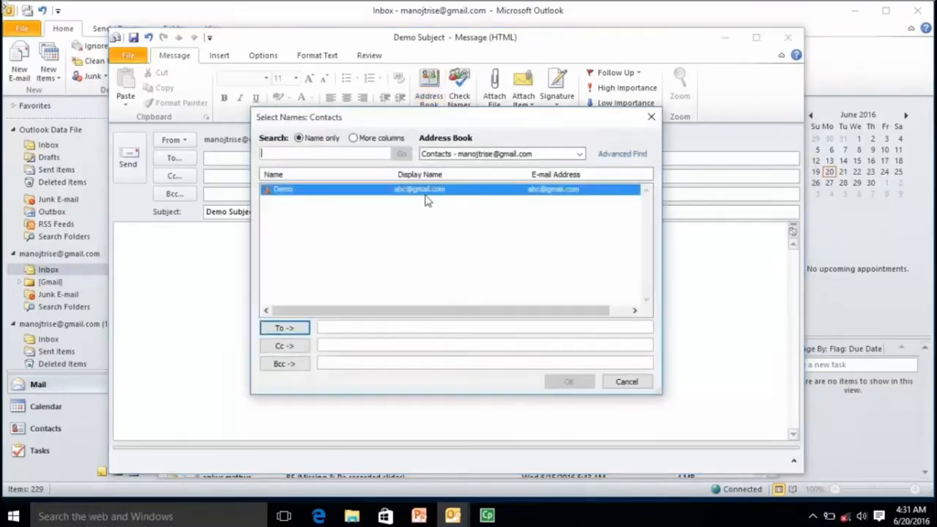
double_click(287, 193)
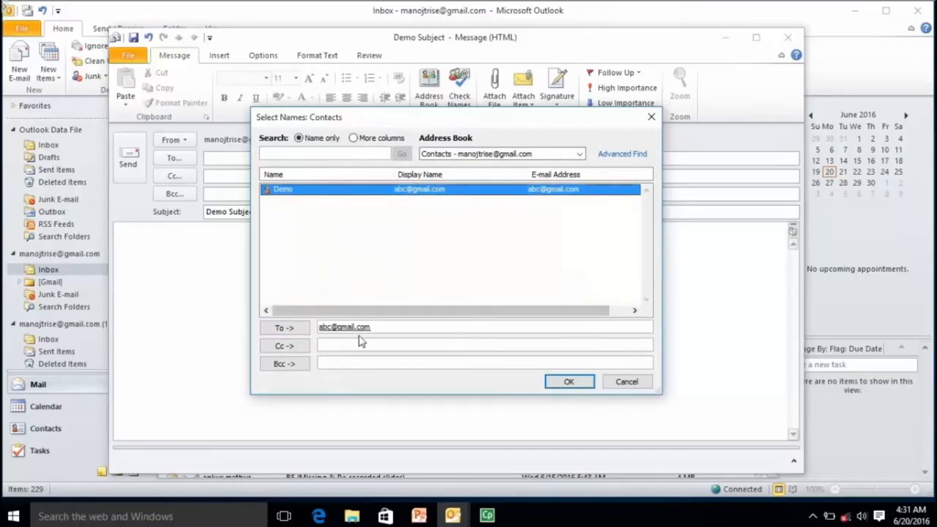
left_click(569, 382)
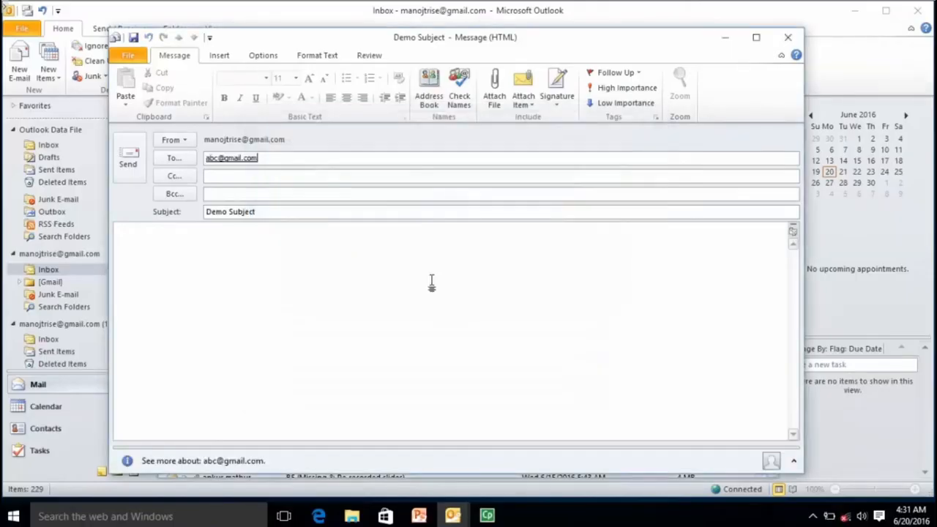
left_click(303, 177)
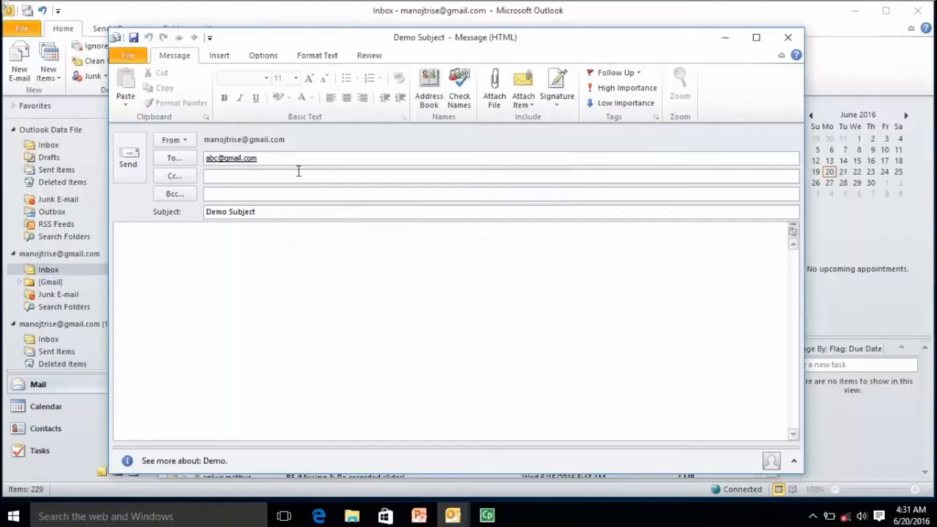
left_click(303, 195)
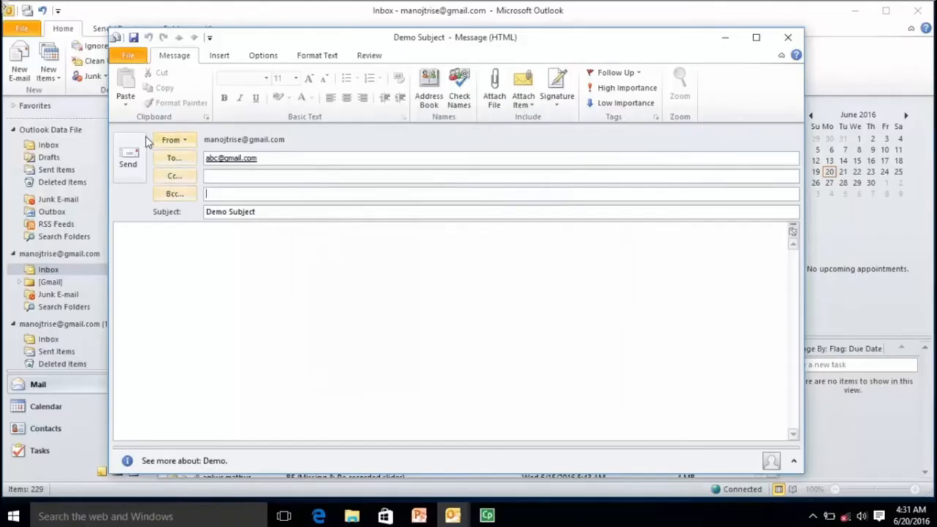
left_click(127, 163)
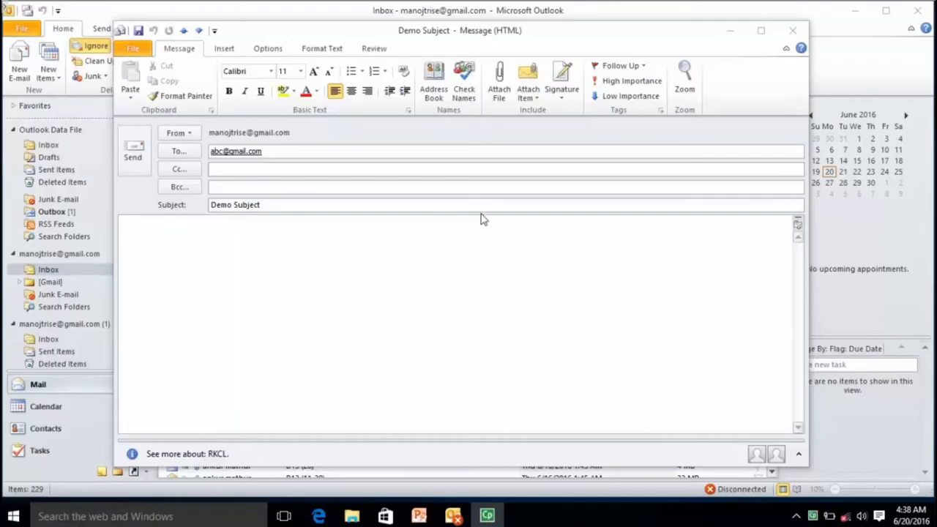
Step: Open and dismiss the Attach Item choices, then close the Demo Subject message window
left_click(500, 108)
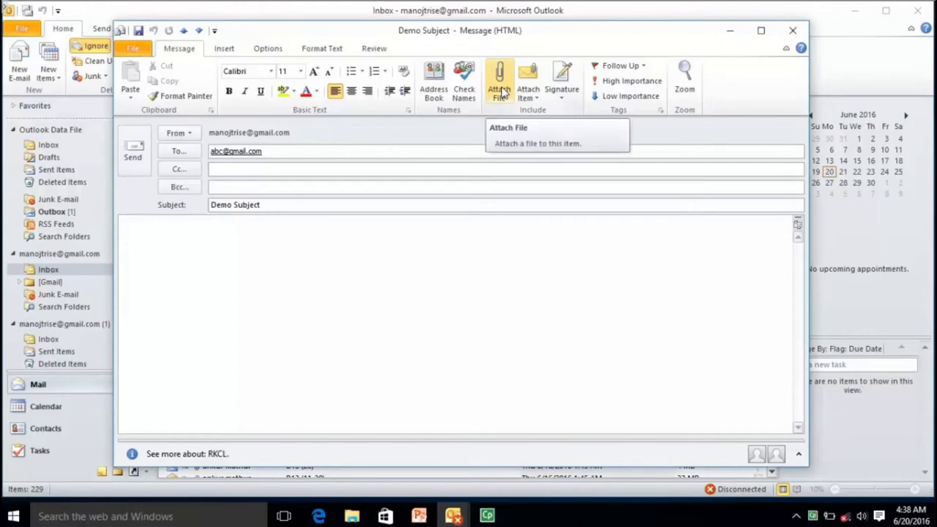
left_click(536, 97)
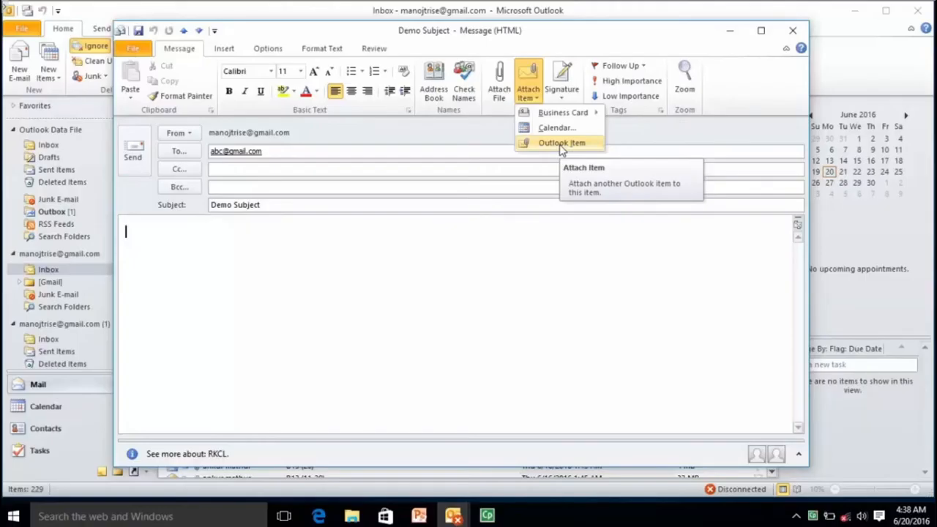
left_click(529, 234)
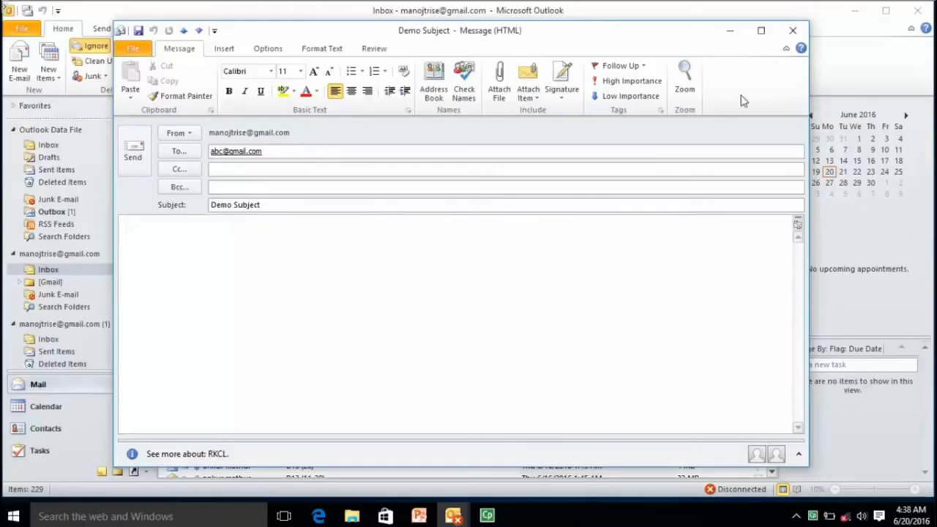
left_click(793, 34)
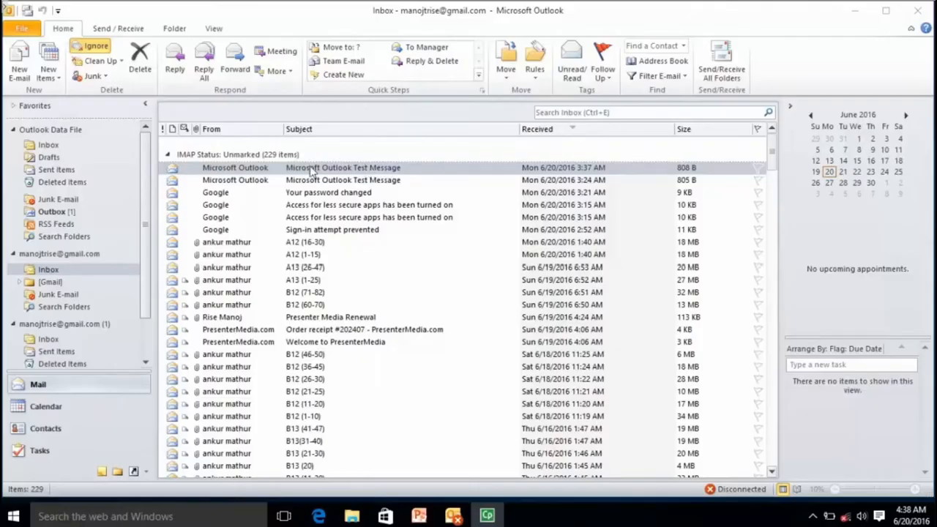
Step: Start a new e-mail message, then minimize and restore its window
left_click(18, 65)
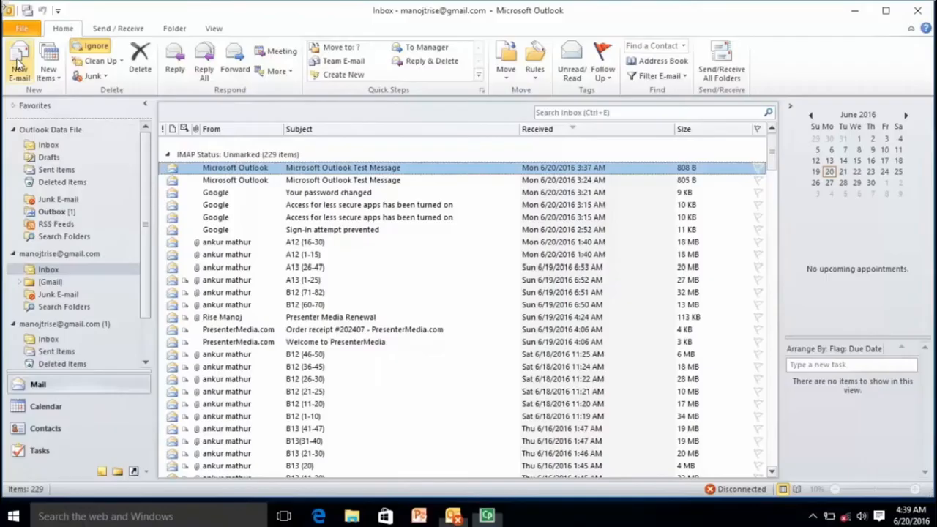
left_click(18, 64)
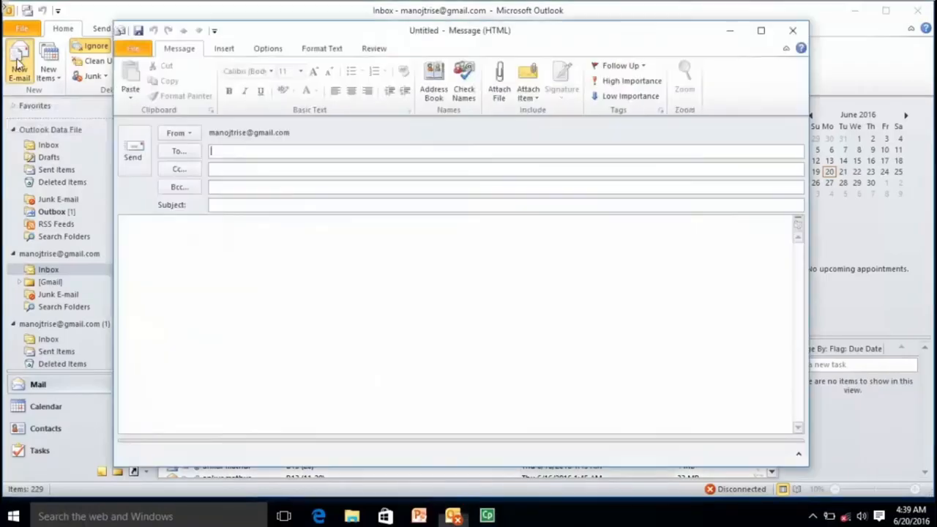
left_click_drag(414, 31, 441, 38)
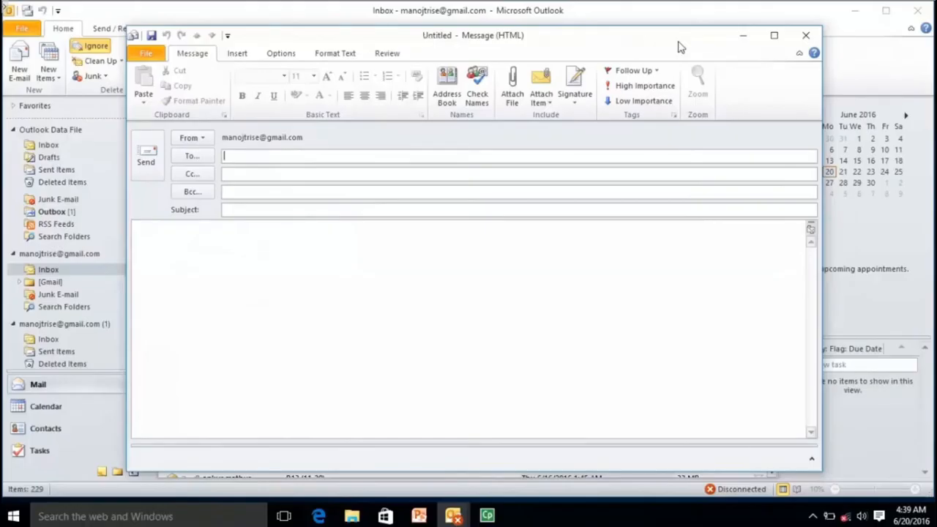
left_click(742, 35)
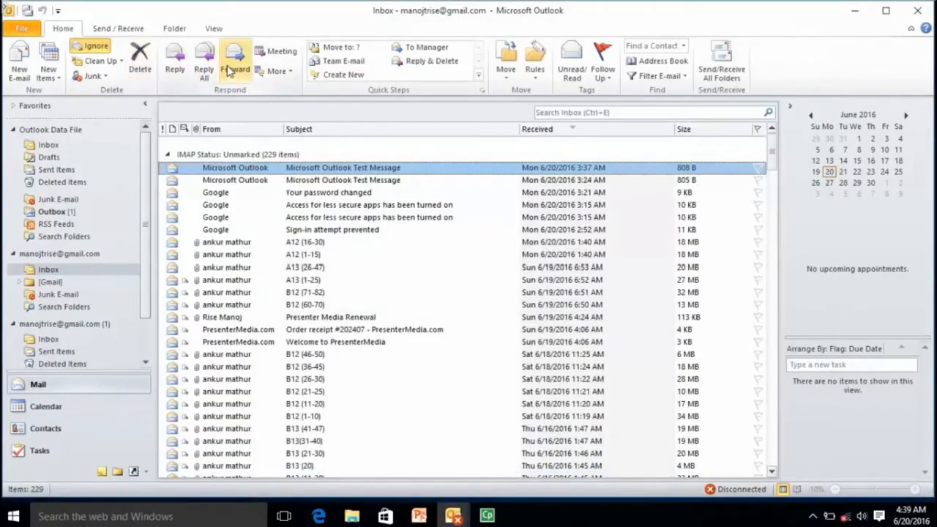
mouse_move(453, 517)
left_click(491, 442)
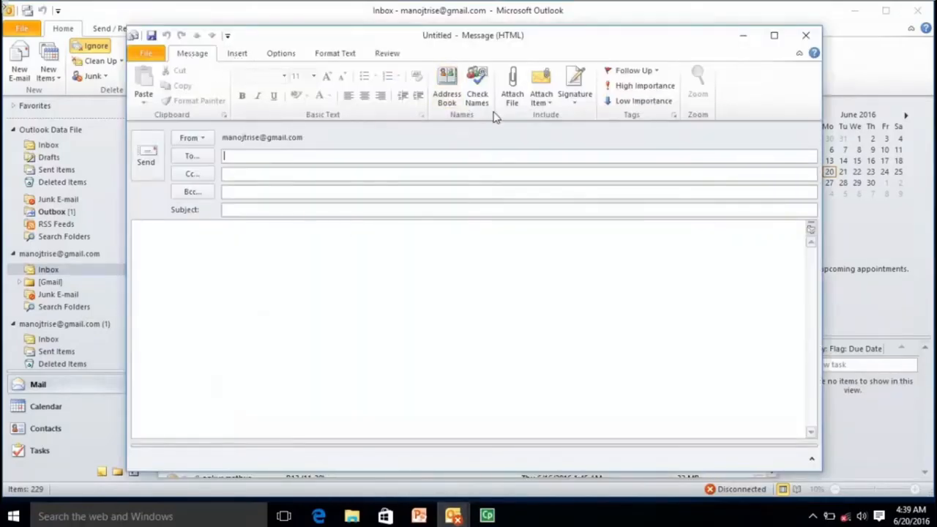
Step: Attach the picture th.jpg to the new message, then click into the Subject box and show the Insert tab
left_click(515, 92)
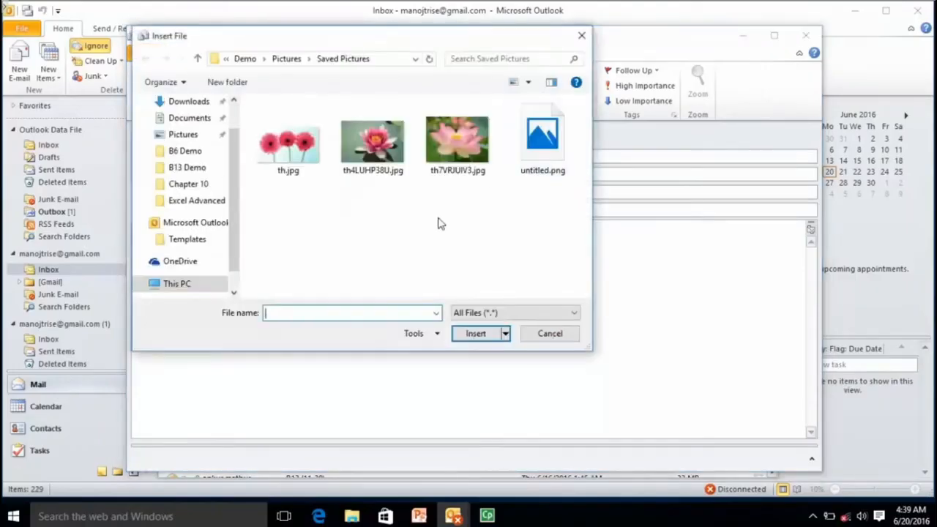
left_click(293, 154)
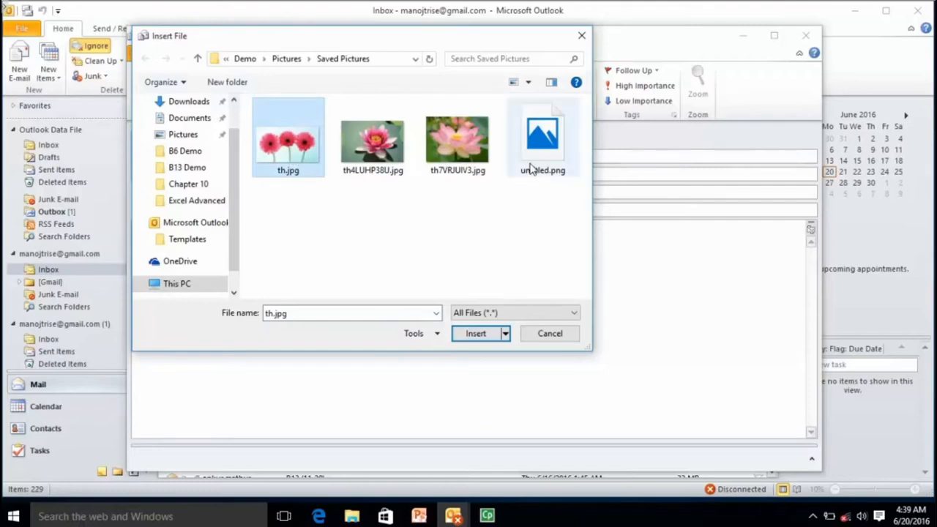
left_click(475, 334)
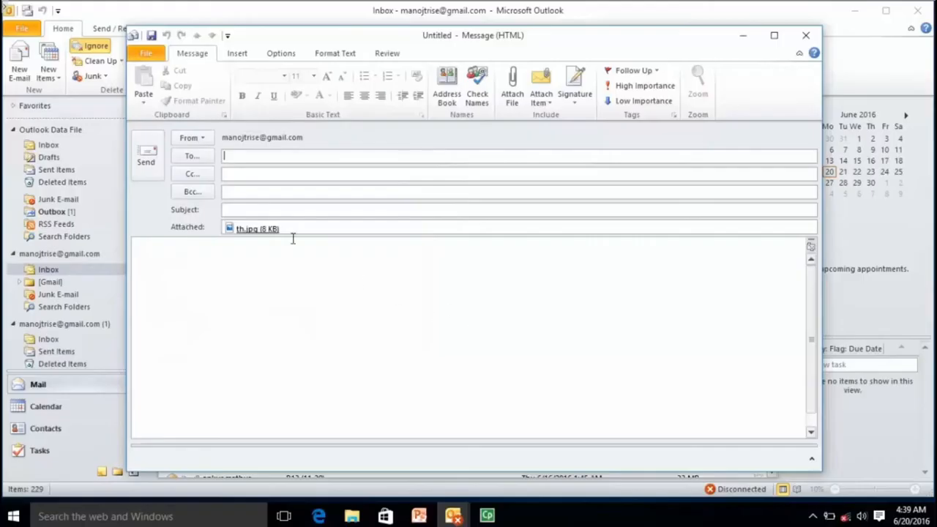
left_click(286, 210)
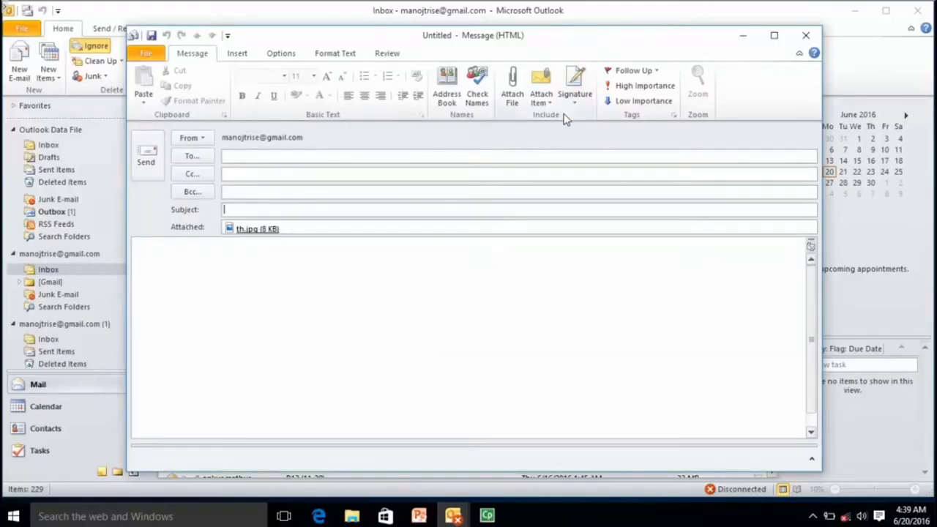
left_click(229, 58)
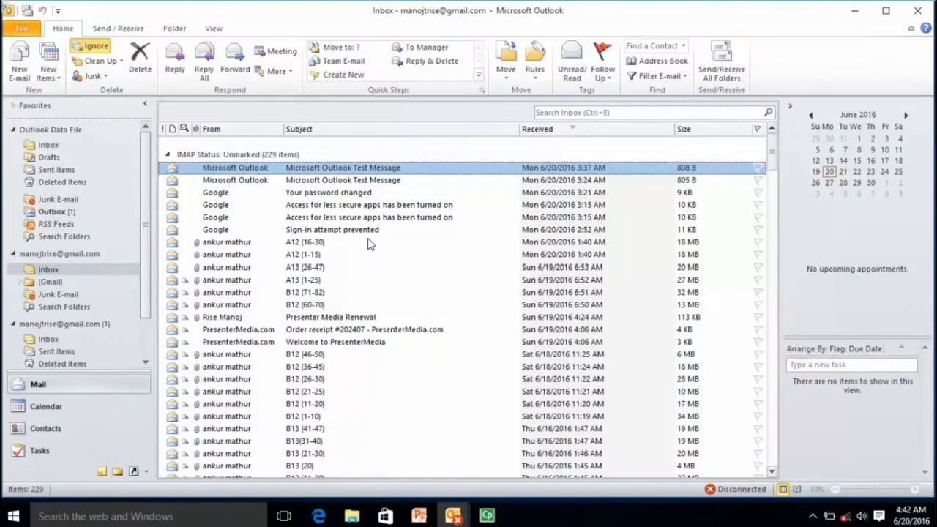
Step: Bring the untitled message window to the front and open its Attach Item list on the Message tab
left_click(454, 516)
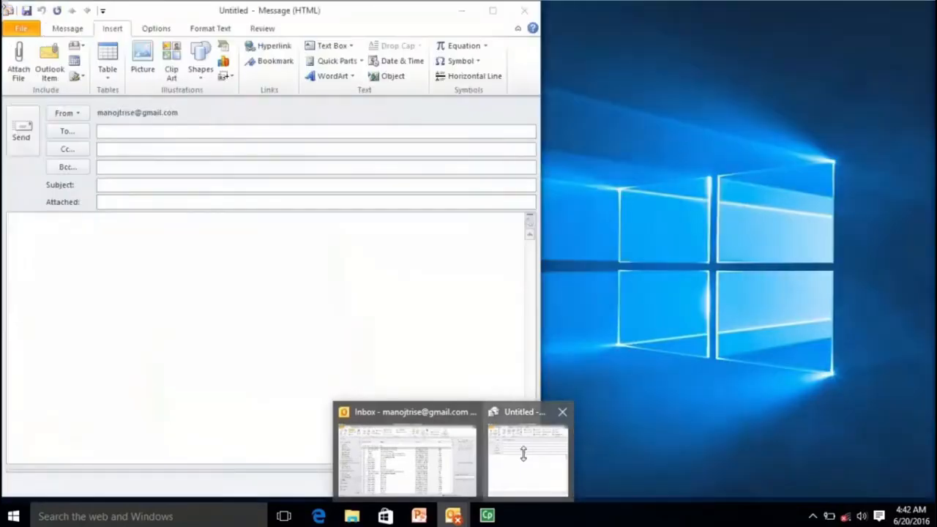
left_click(527, 447)
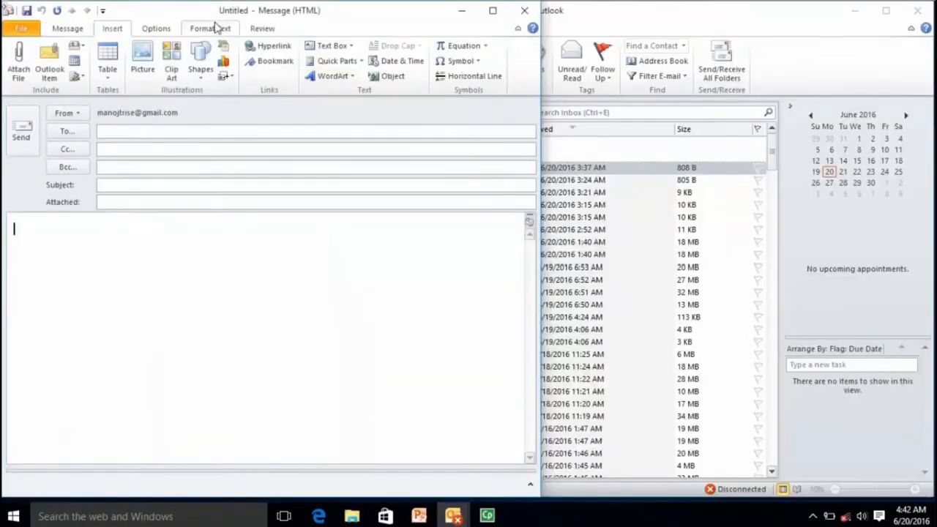
left_click(70, 31)
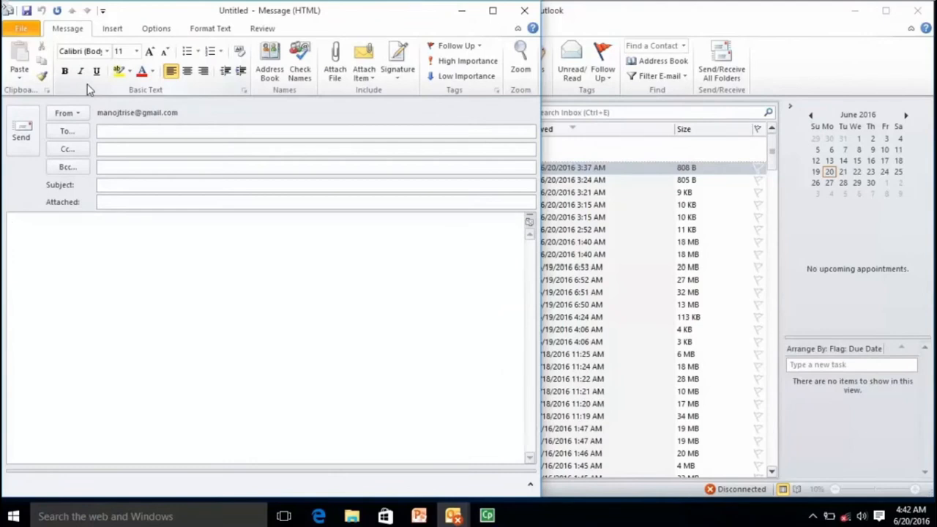
left_click(369, 79)
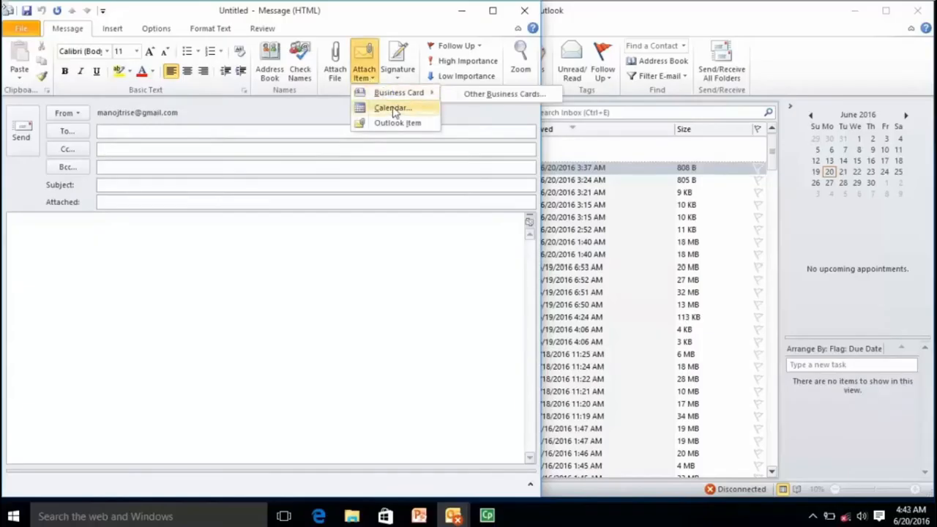
left_click(377, 219)
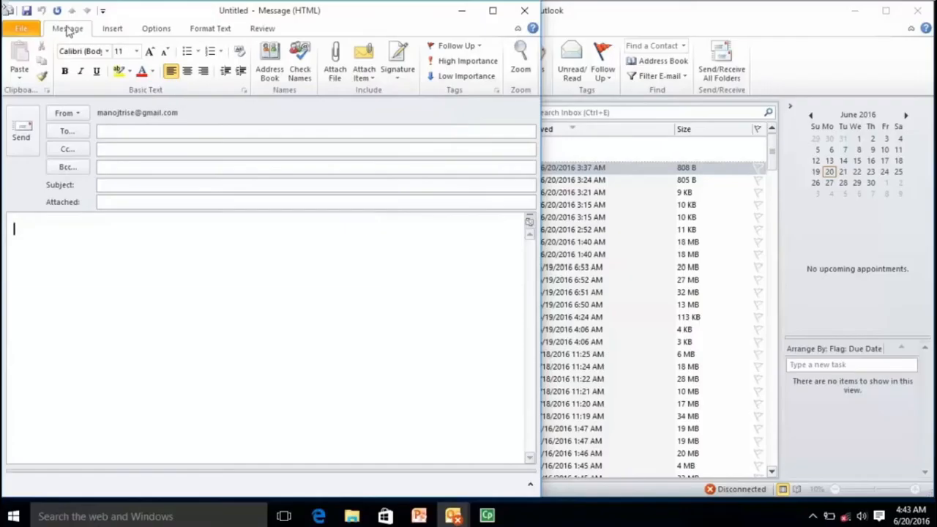
left_click(365, 81)
mouse_move(395, 97)
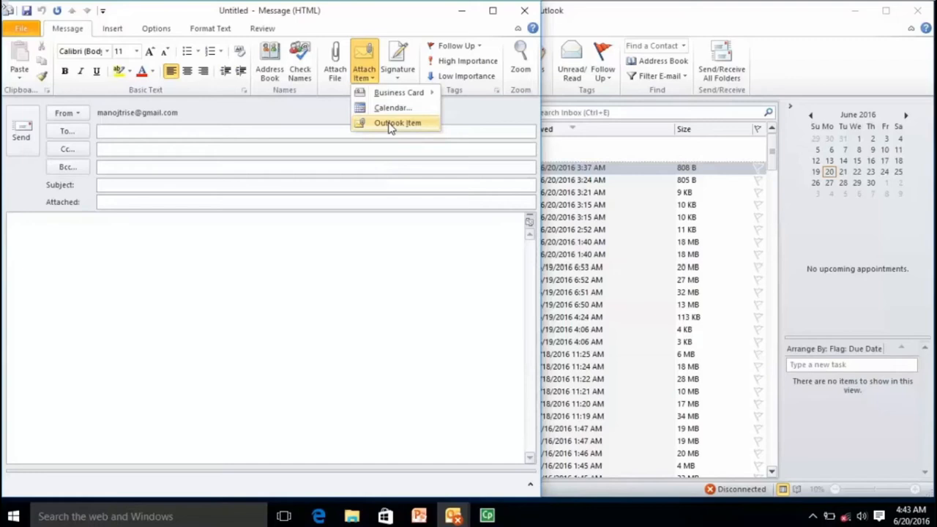
Step: Attach a Microsoft Outlook Test Message from the Gmail Inbox as an Outlook item
left_click(390, 126)
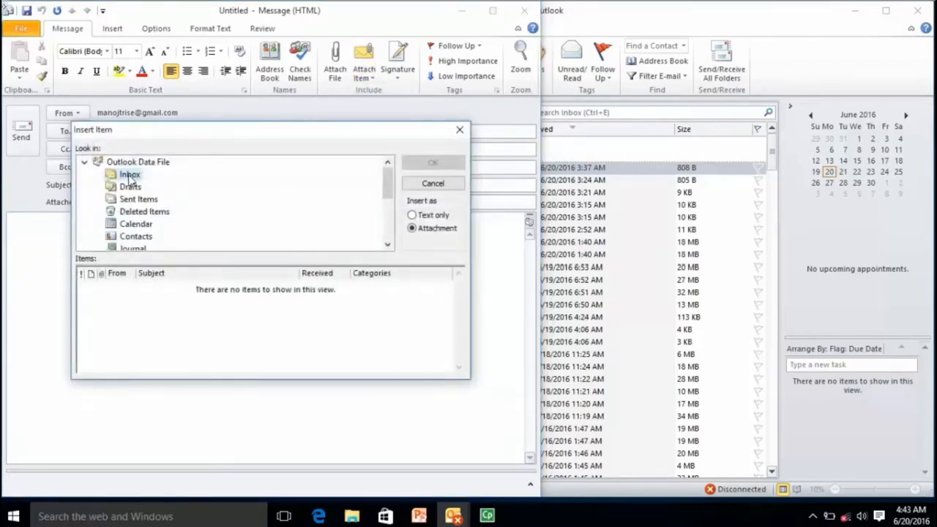
left_click_drag(387, 183, 387, 225)
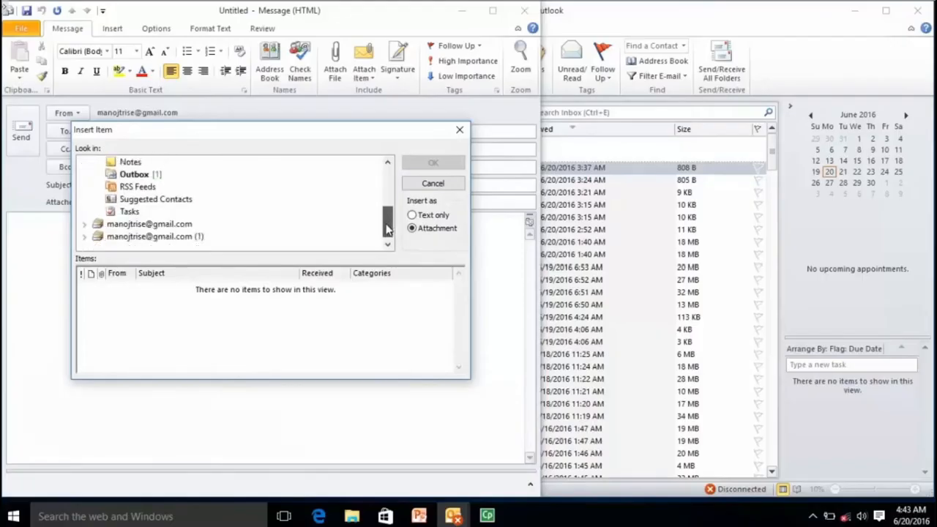
left_click(120, 224)
left_click(85, 224)
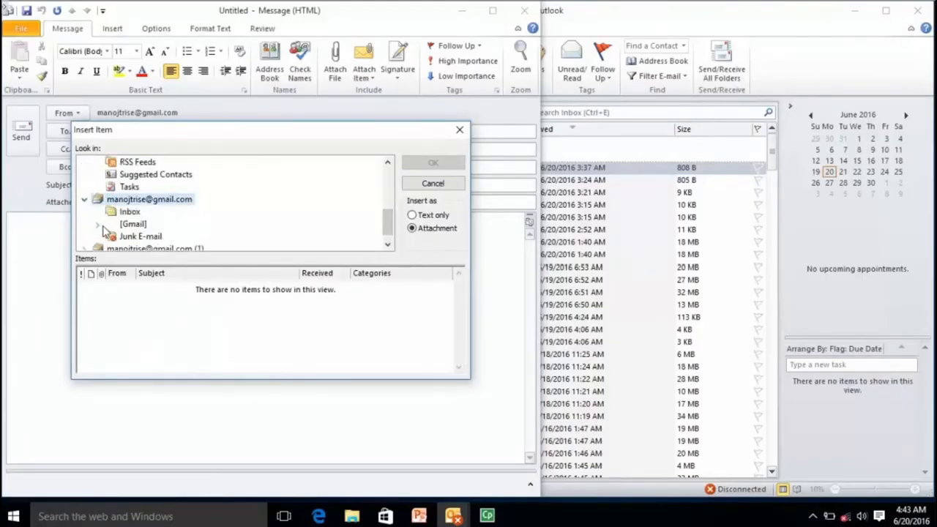
left_click(130, 213)
left_click(223, 326)
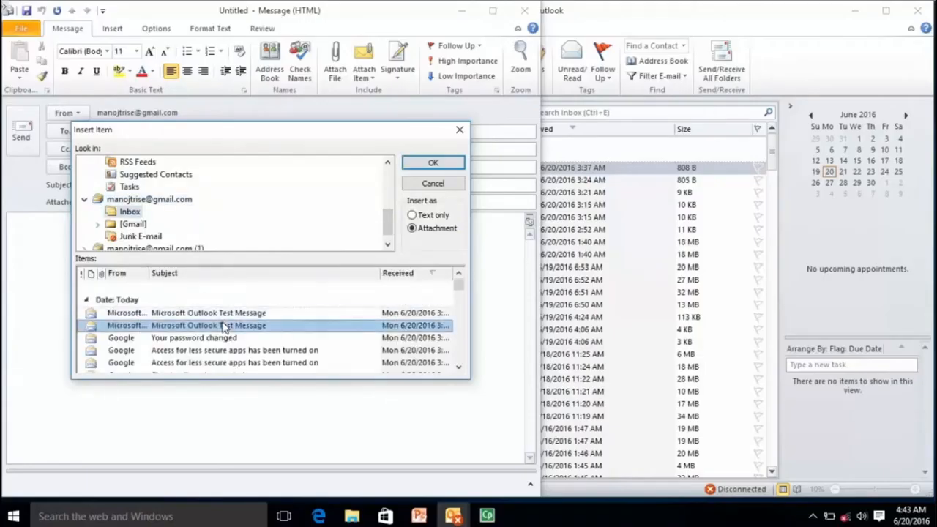
left_click(417, 163)
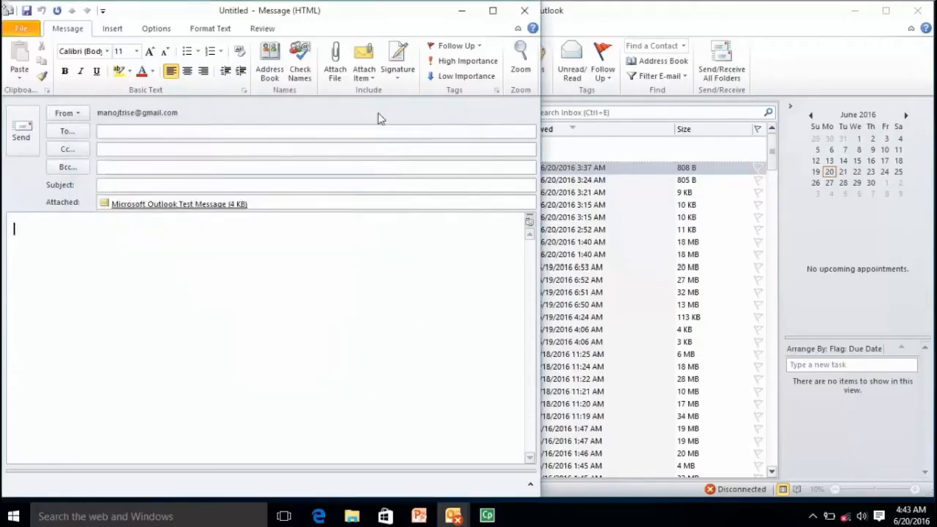
Step: Attach the Demo business card (Demo.vcf) to the message
left_click(364, 64)
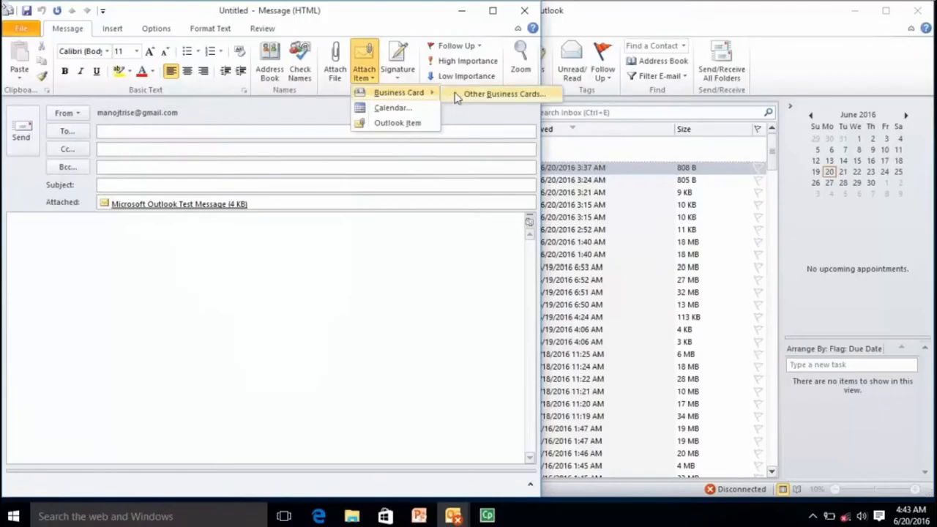
left_click(455, 95)
left_click(162, 154)
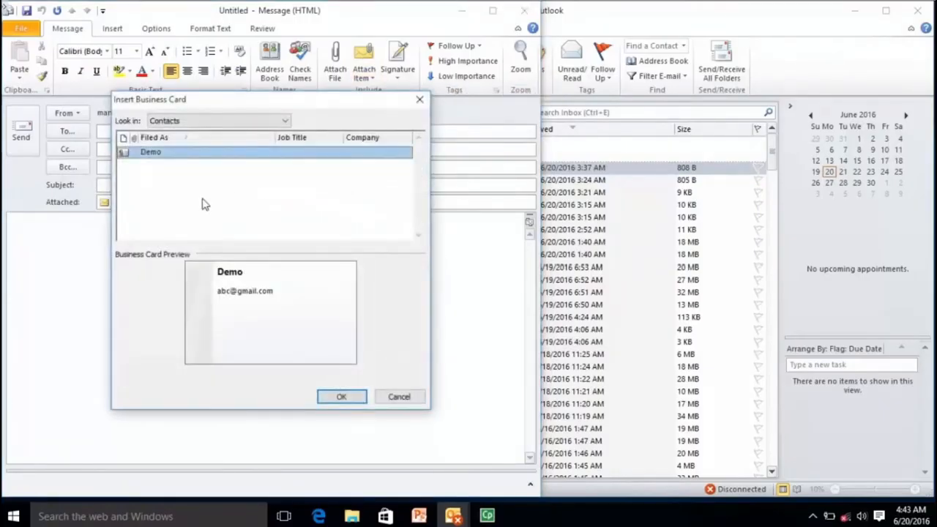
left_click(326, 401)
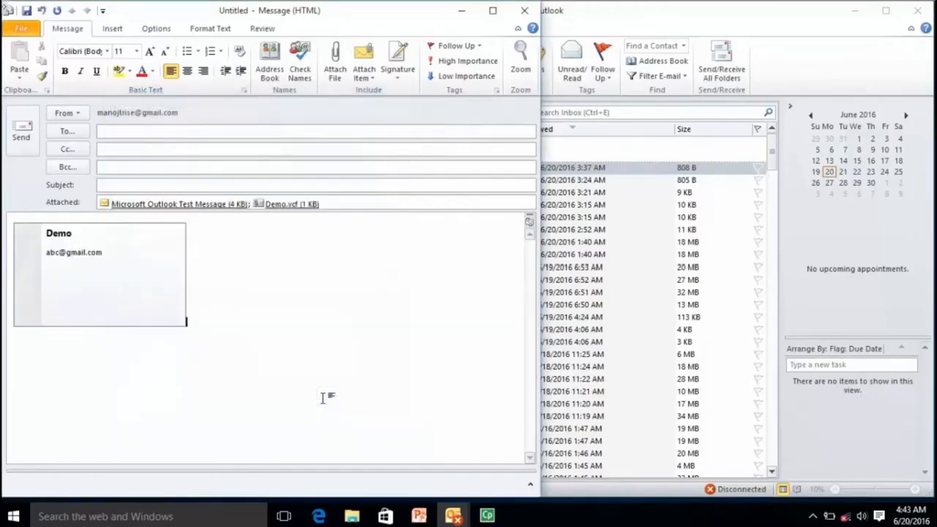
left_click(369, 76)
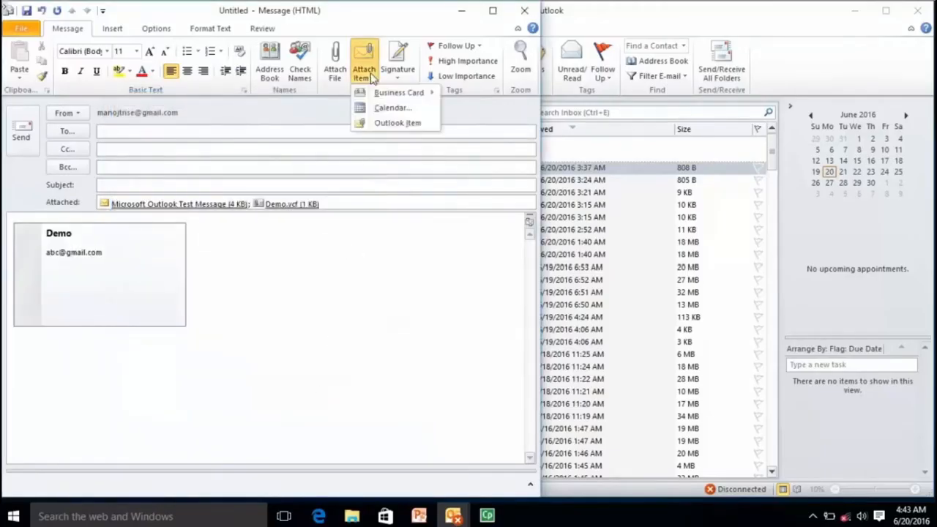
left_click(379, 108)
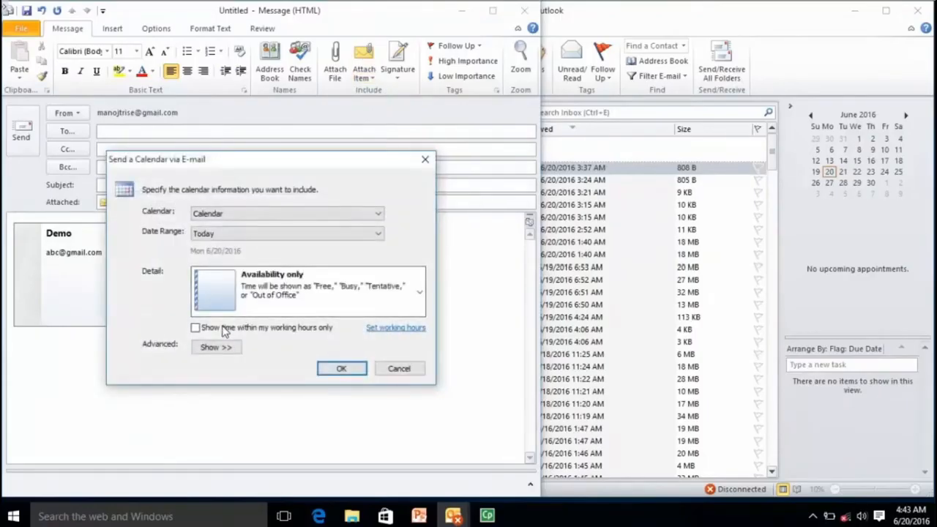
Step: Attach the RKCL Calendar for the next 7 days, then drop th.jpg into the message body
left_click(252, 213)
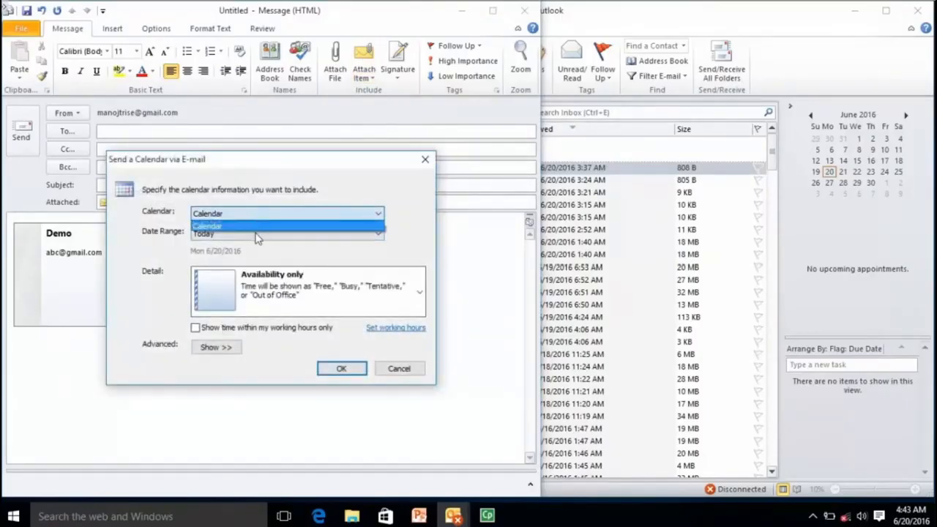
left_click(256, 234)
left_click(257, 235)
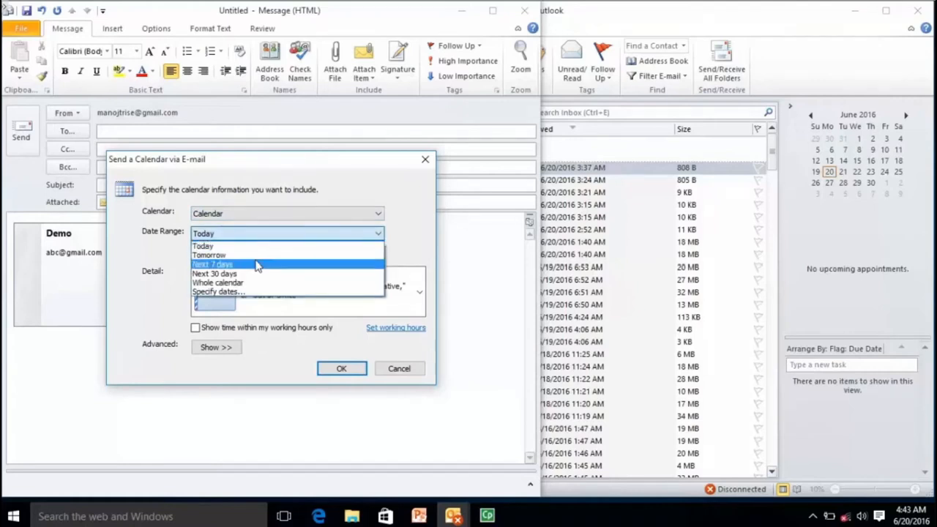
left_click(257, 265)
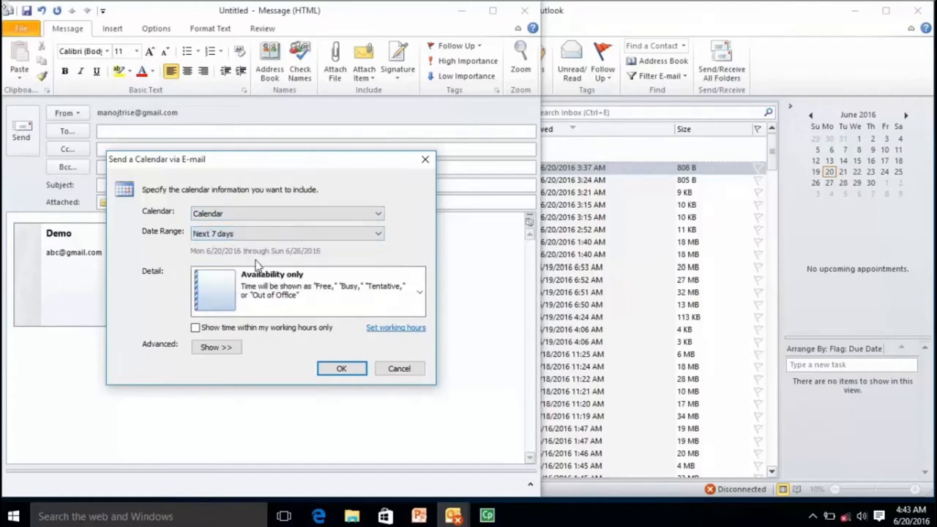
left_click(344, 371)
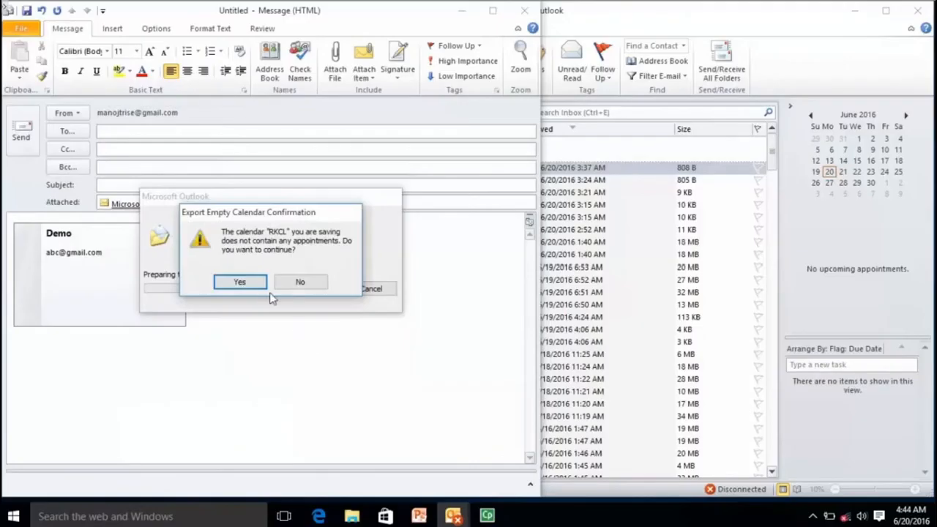
left_click(242, 285)
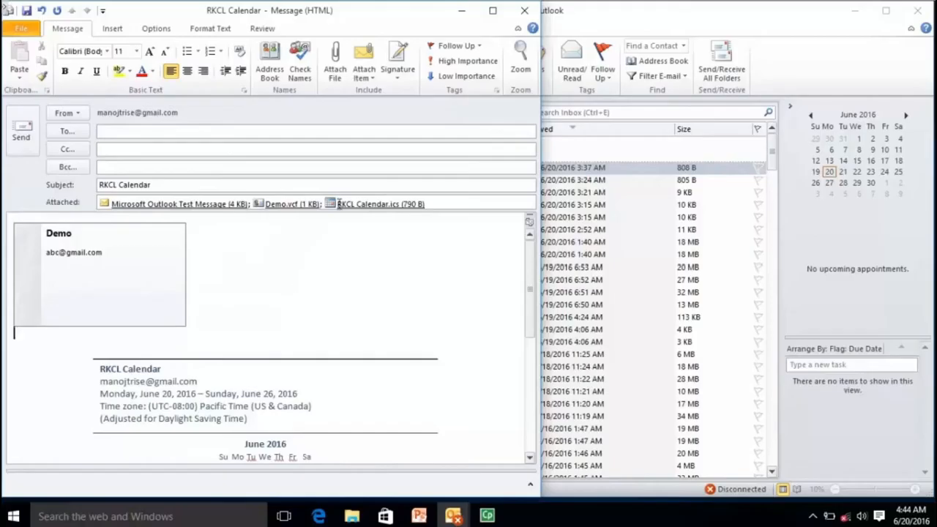
left_click(855, 12)
left_click_drag(708, 180, 407, 240)
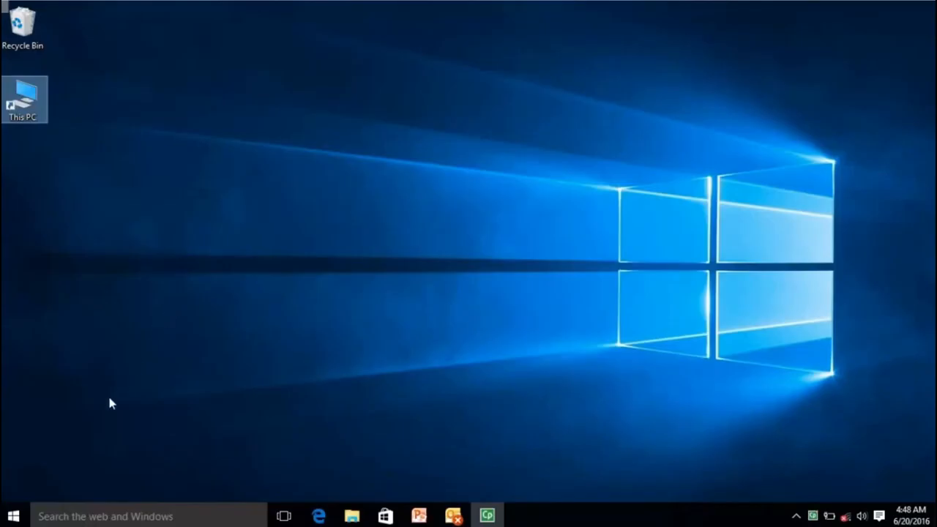
Step: Open the Saved Pictures folder in File Explorer
left_click(14, 517)
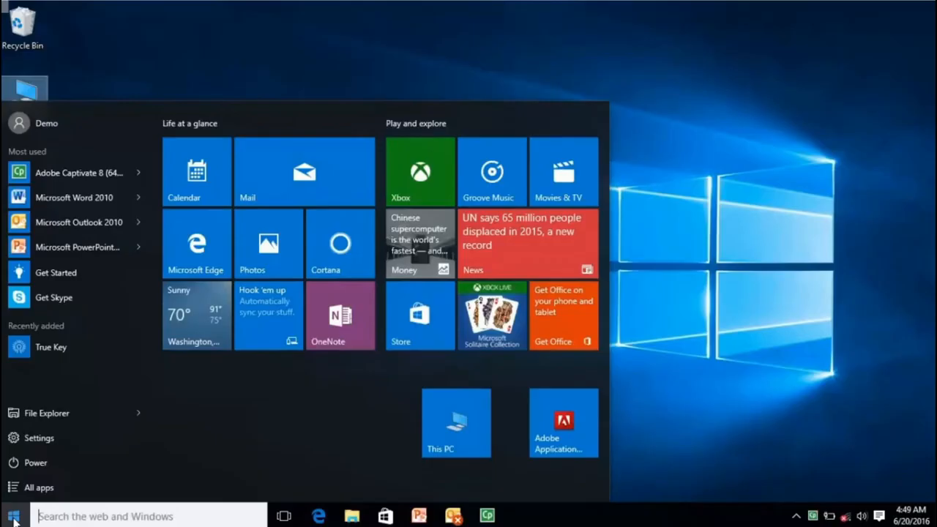
left_click(454, 433)
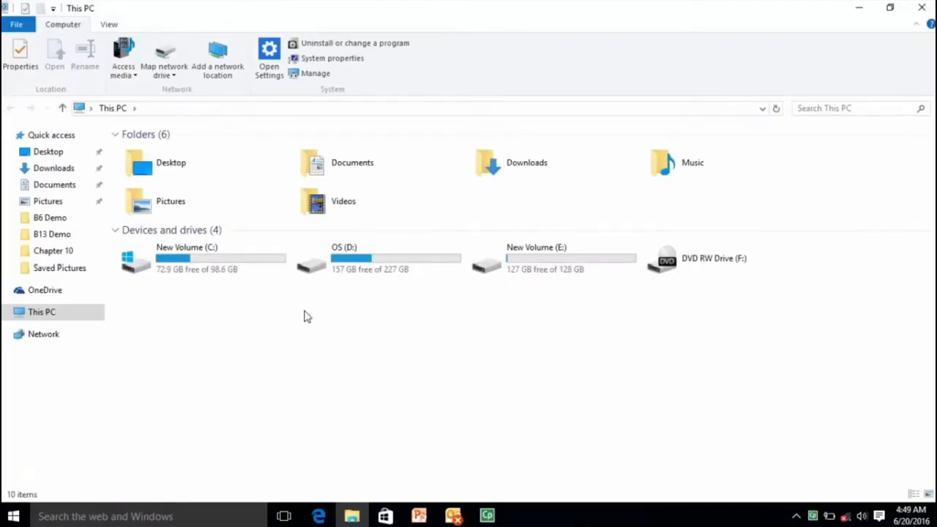
key("super+Down")
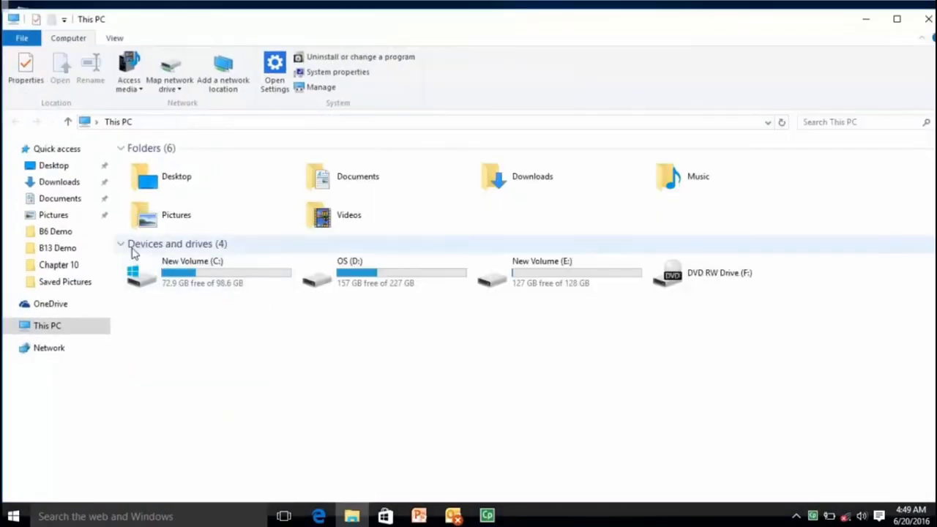
left_click(70, 281)
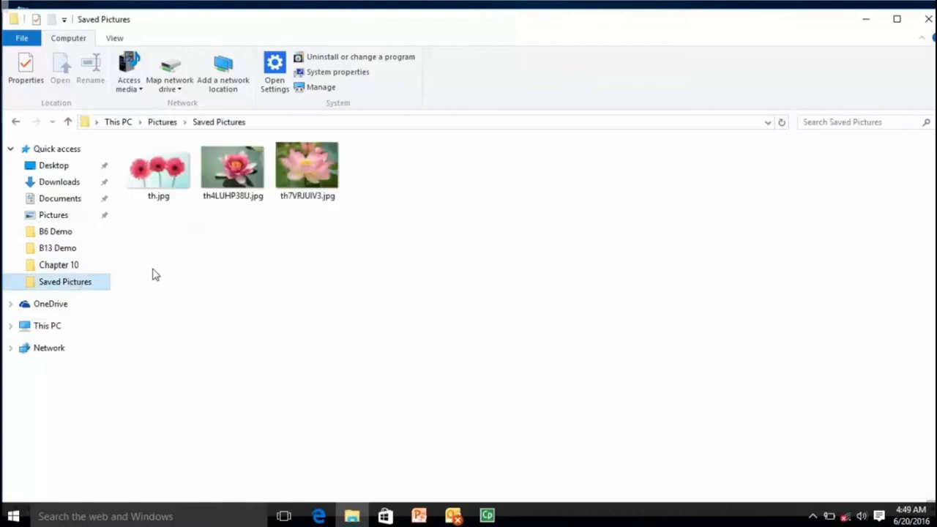
left_click(161, 124)
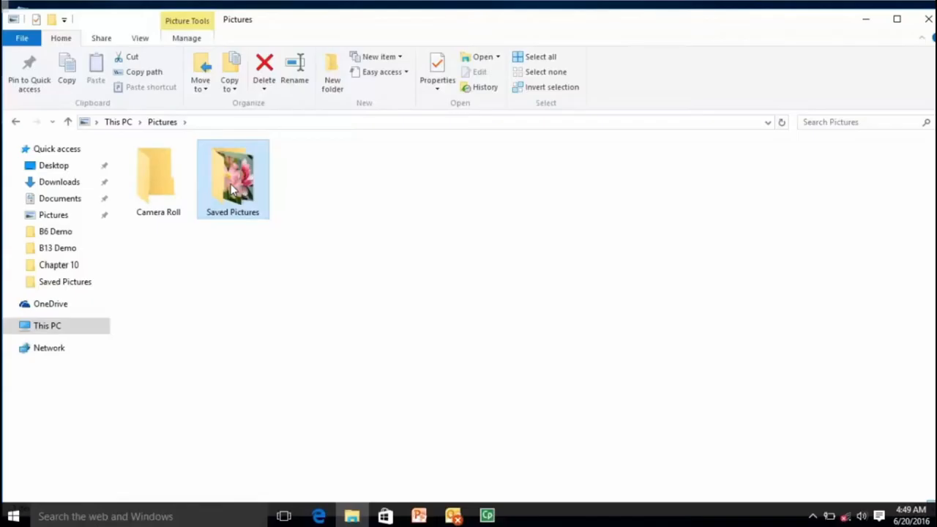
double_click(231, 184)
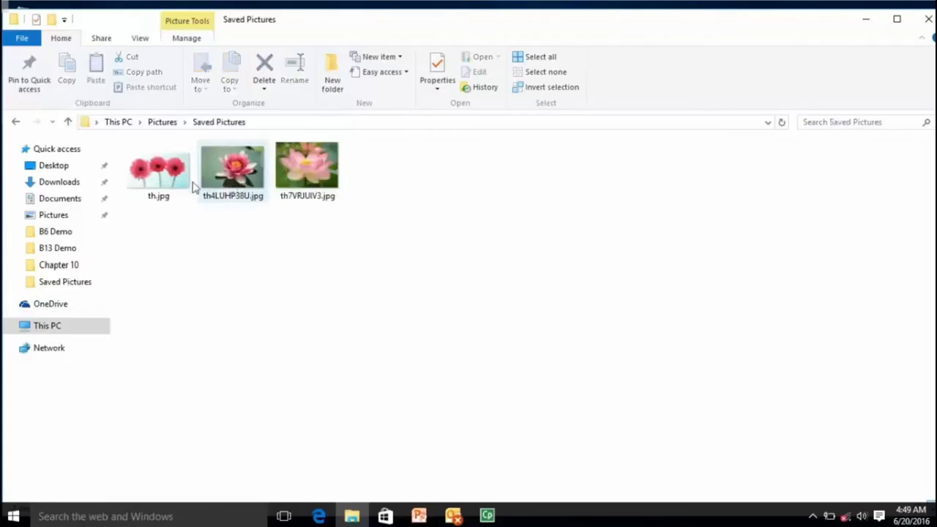
Step: Send th.jpg, th4LUHP38U.jpg and th7VRJUIV3.jpg to a new compressed (zipped) folder
left_click(162, 185)
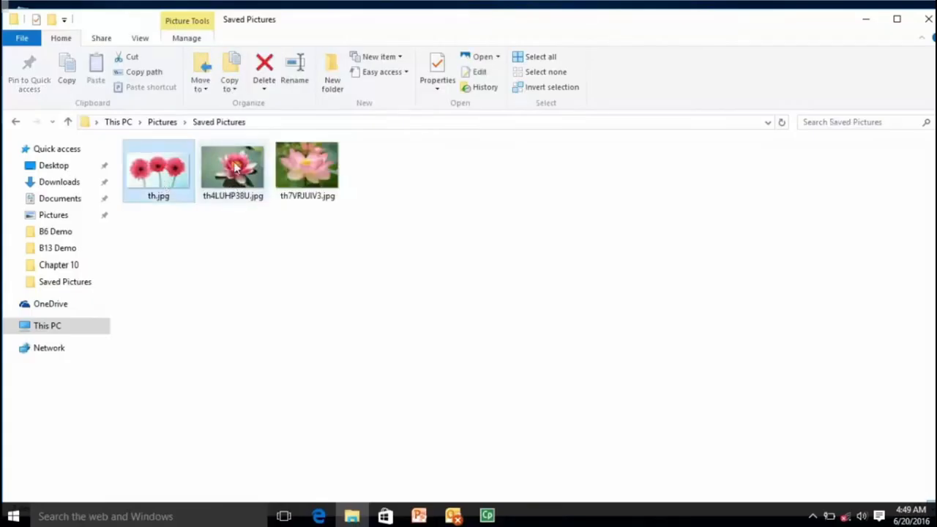
left_click(232, 170, "ctrl")
left_click(319, 166, "ctrl")
right_click(319, 167)
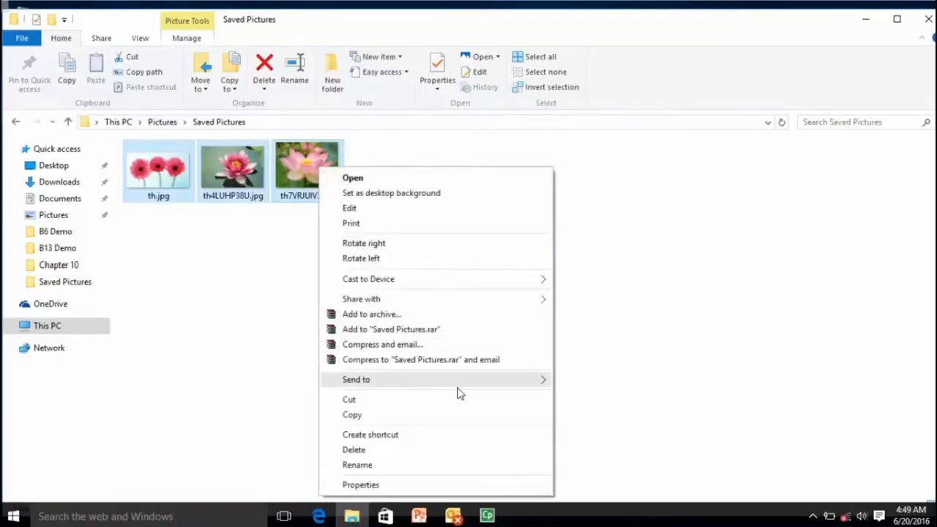
mouse_move(509, 385)
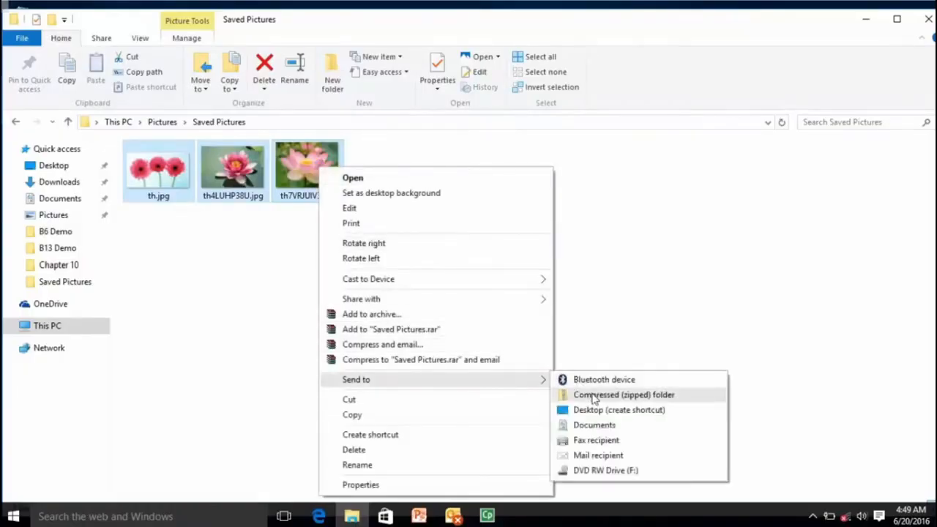
left_click(595, 396)
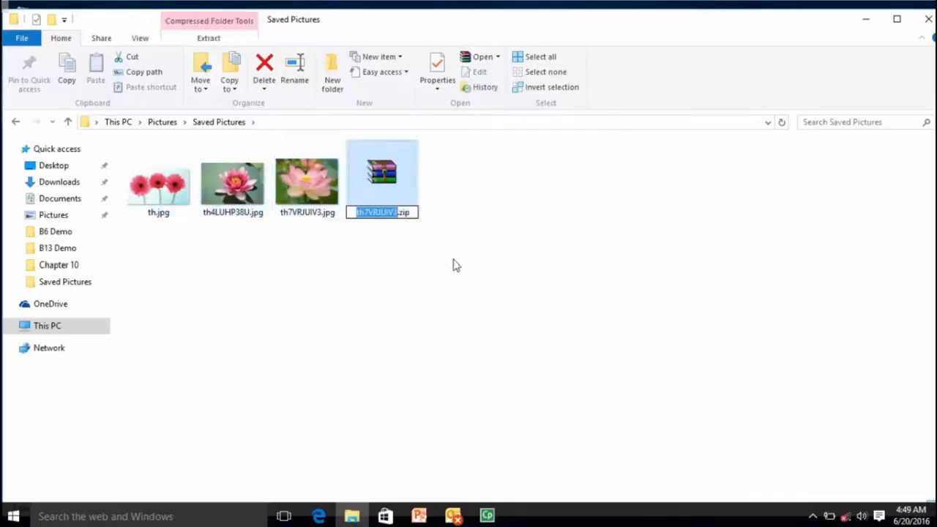
Step: Rename the archive to Demo.zip and send it to a mail recipient
type("De")
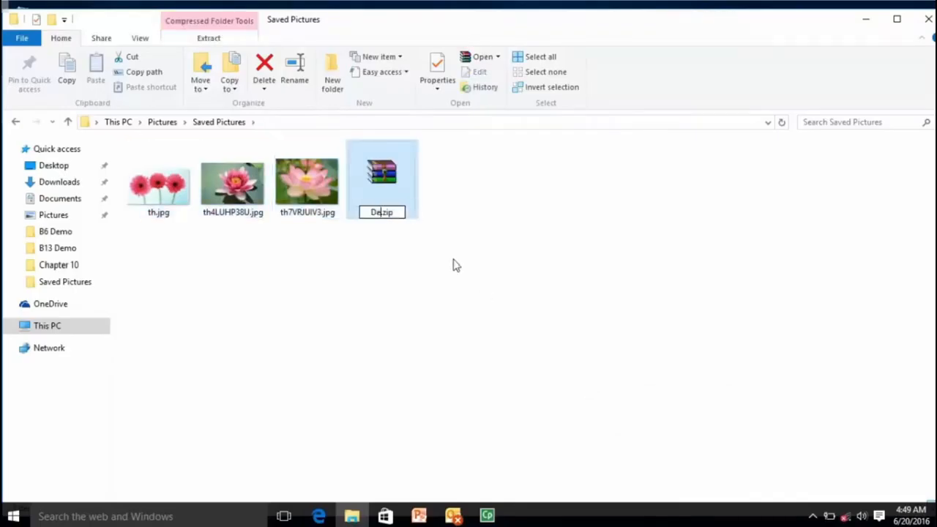
type("mo")
key("Return")
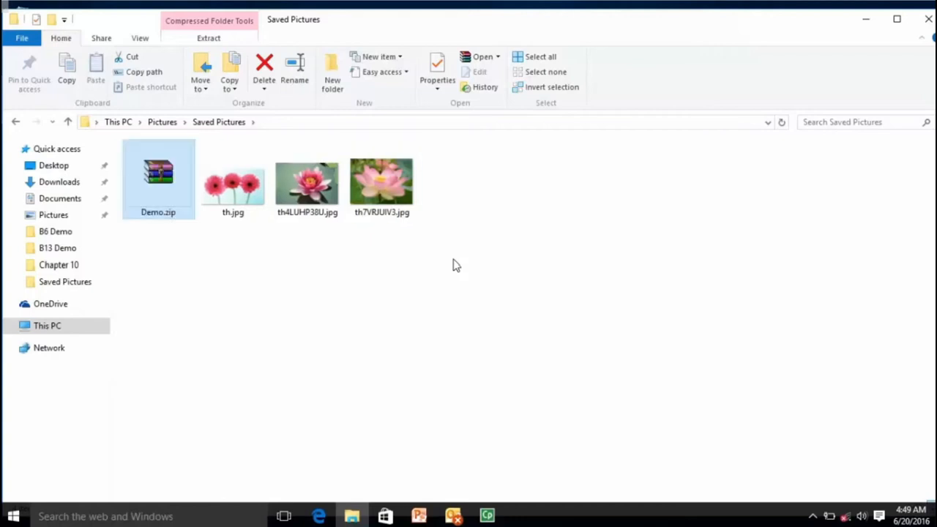
right_click(176, 192)
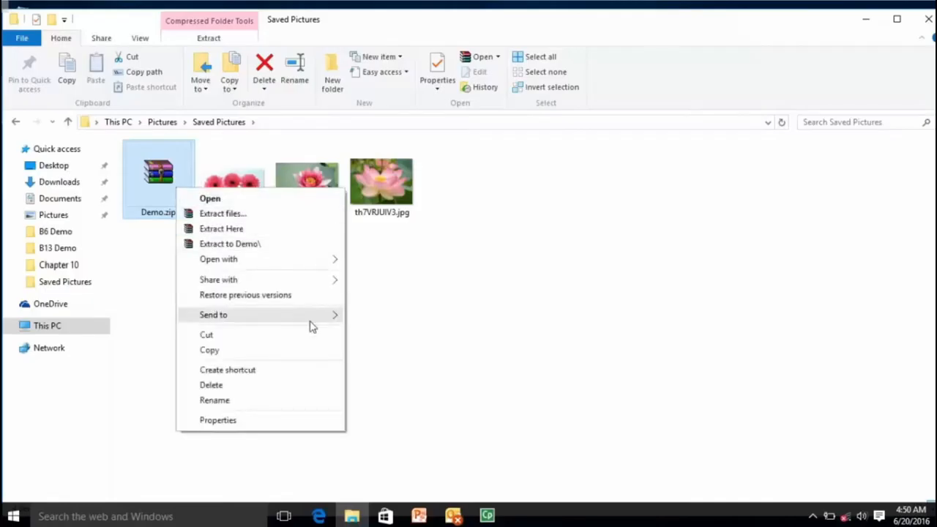
mouse_move(311, 325)
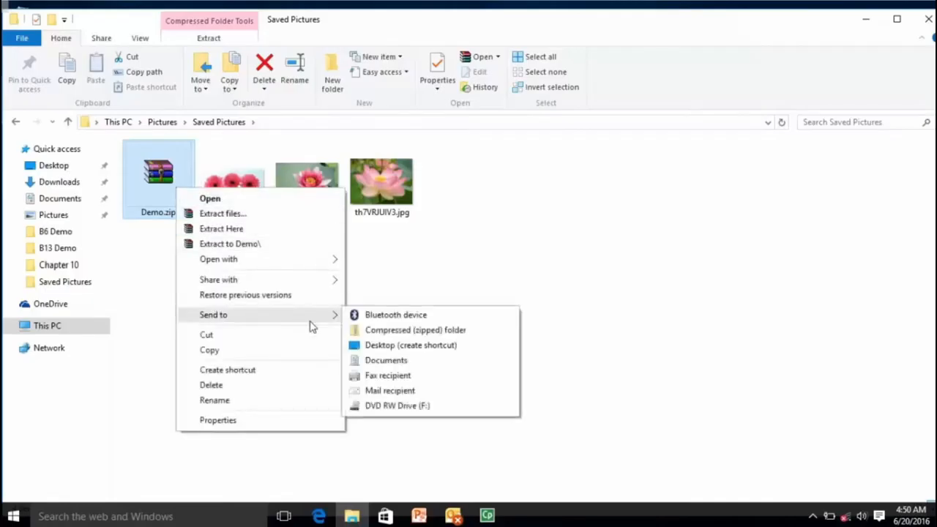
left_click(404, 392)
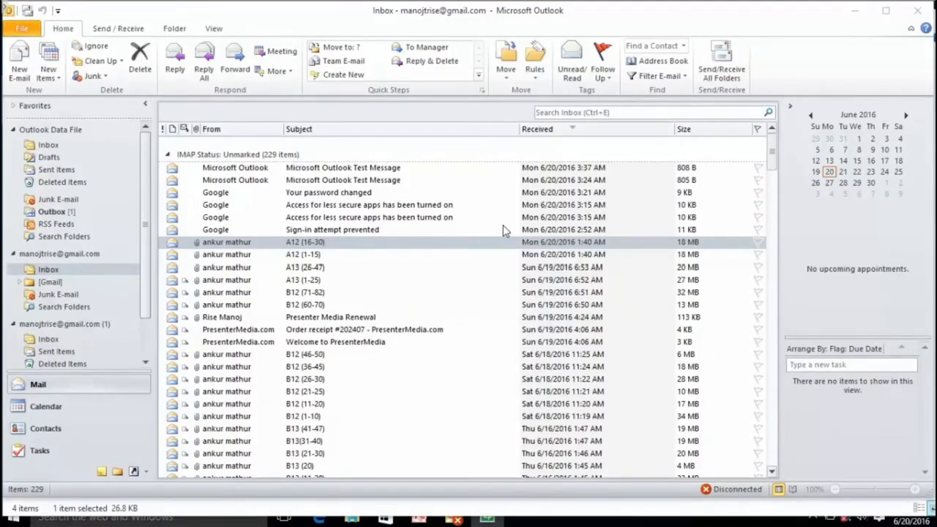
Step: Open the A12 (16-30) email and select its mp3 attachments, all fifteen at once
double_click(320, 243)
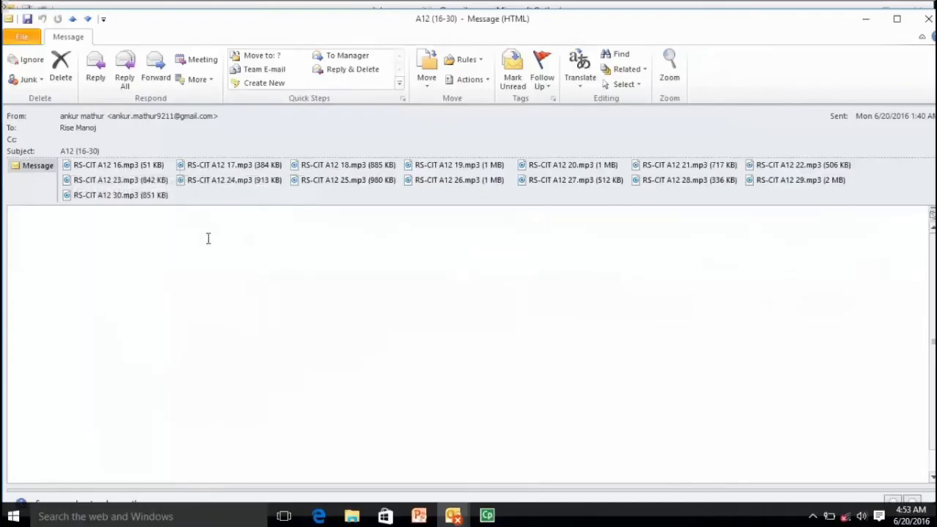
left_click(106, 166)
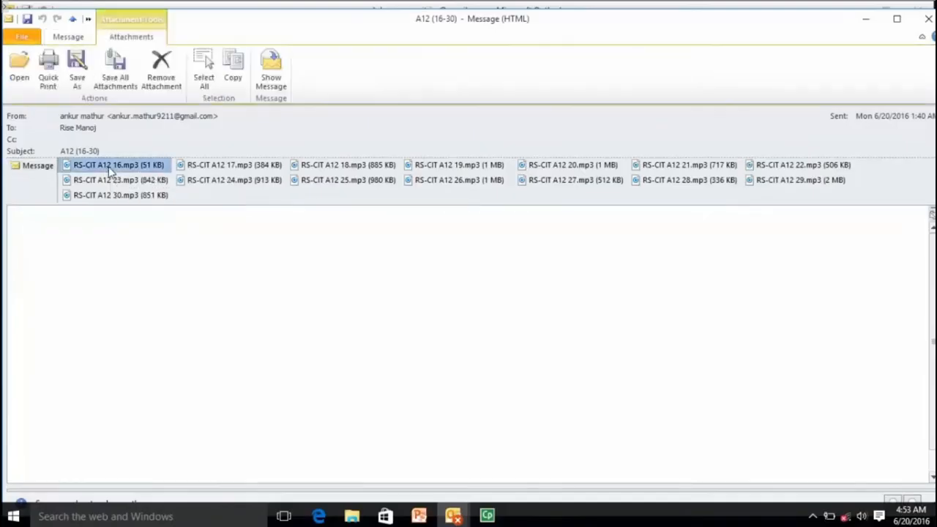
left_click(226, 168)
left_click(338, 168)
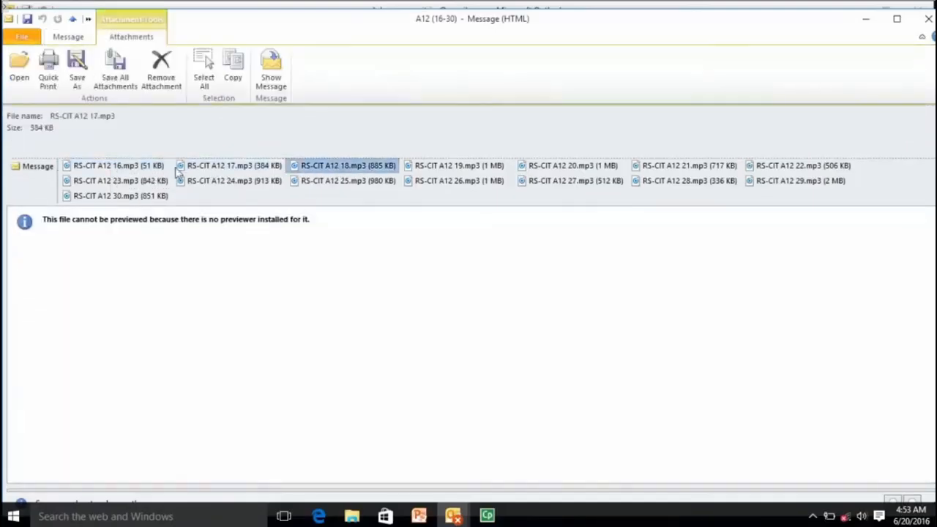
left_click(141, 164)
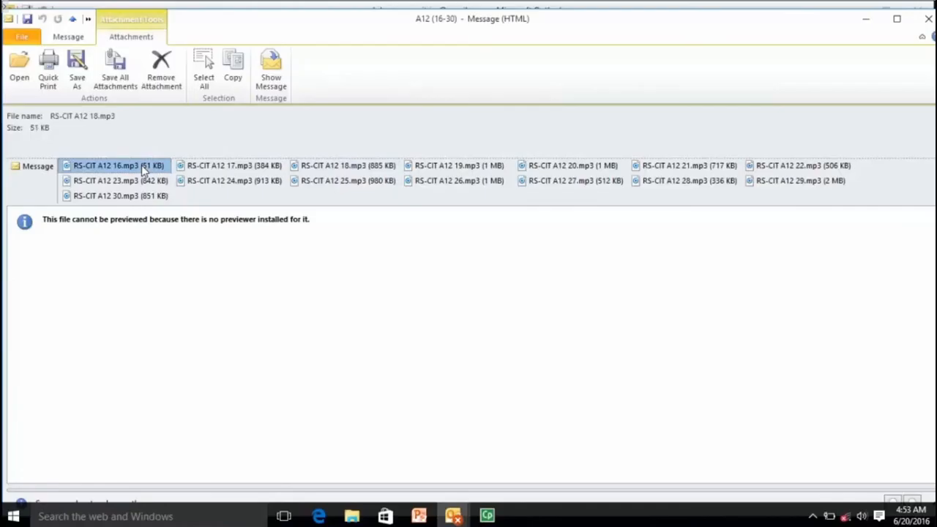
key("ctrl+a")
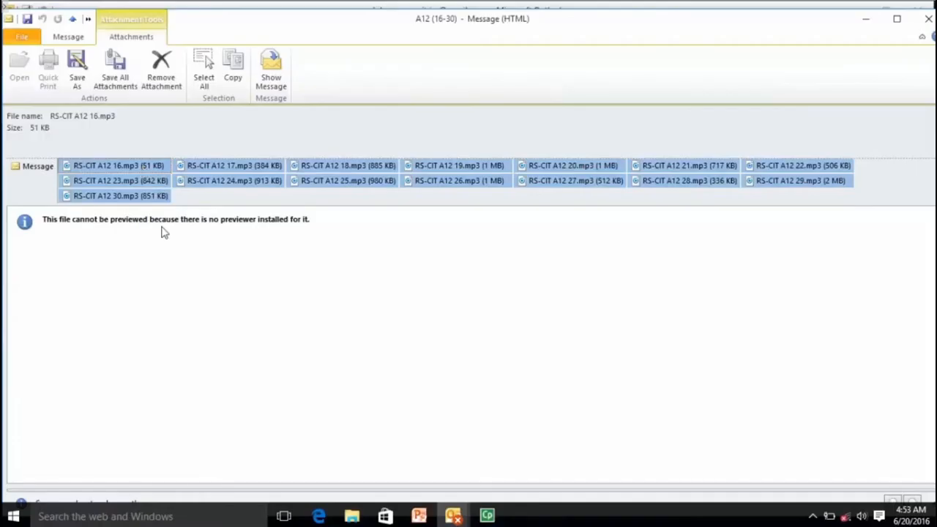
left_click(35, 167)
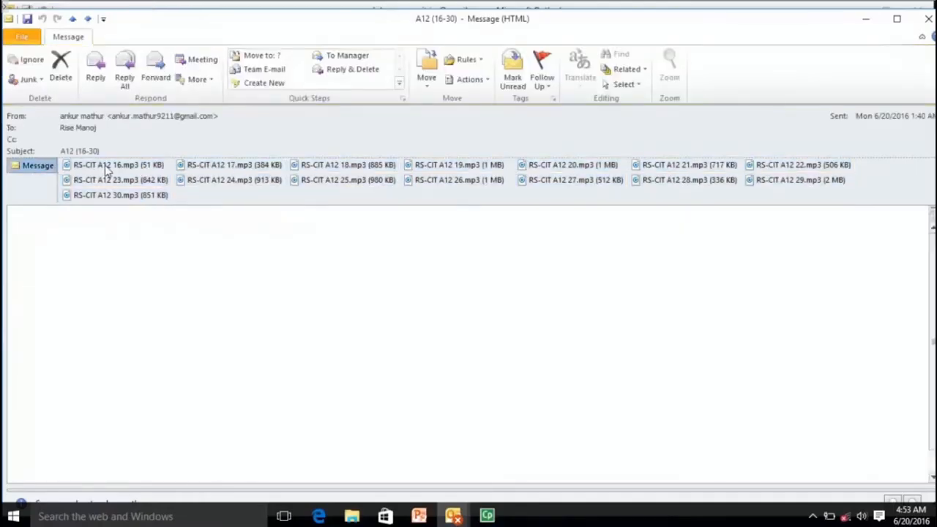
Step: Open the RS-CIT A12 16.mp3 attachment, then save it to disk
double_click(102, 165)
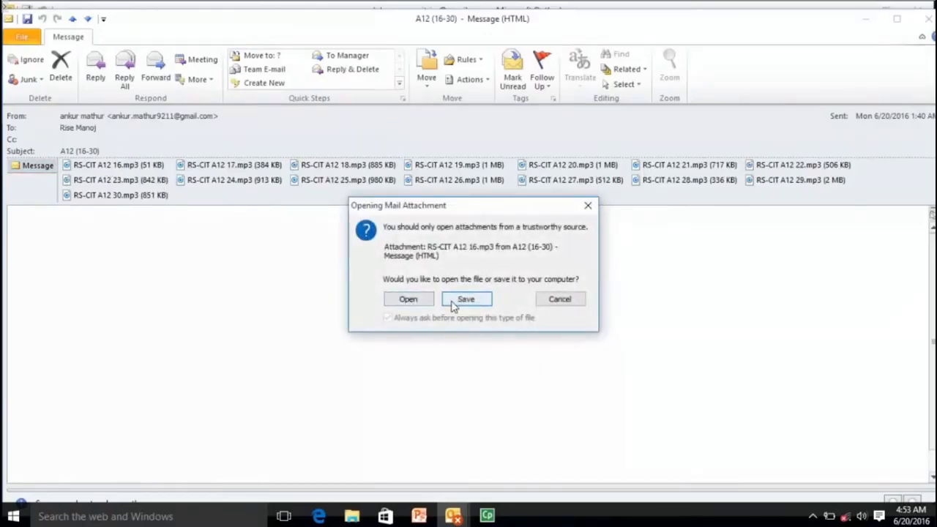
left_click(560, 299)
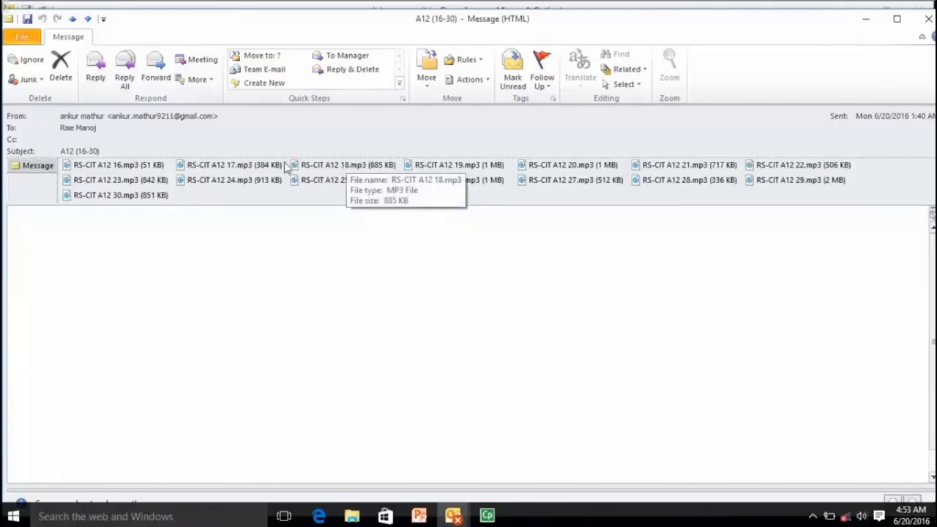
left_click(156, 167)
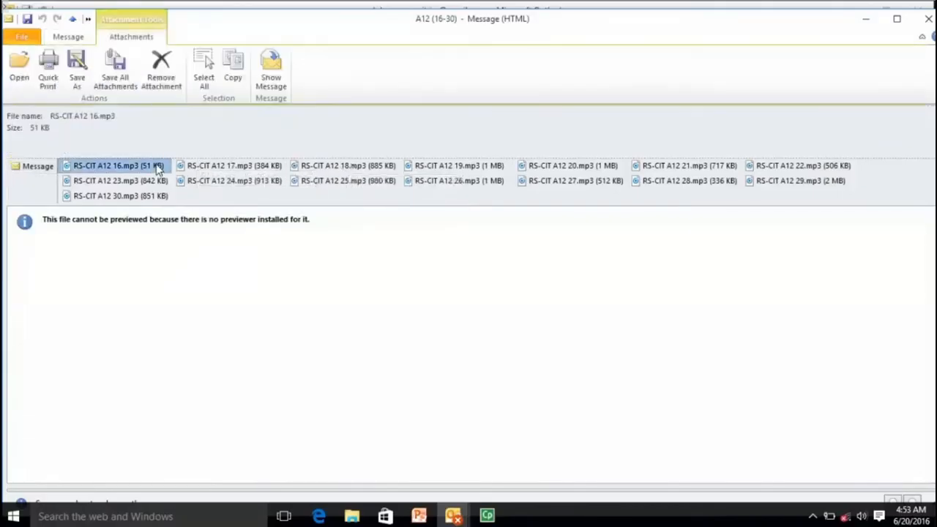
left_click(77, 70)
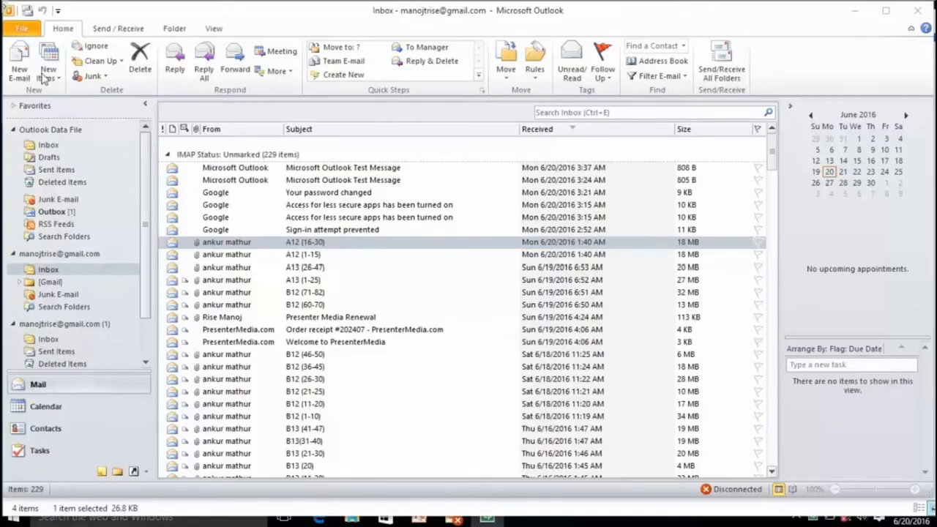
Step: Start a new e-mail from the Home tab
left_click(13, 64)
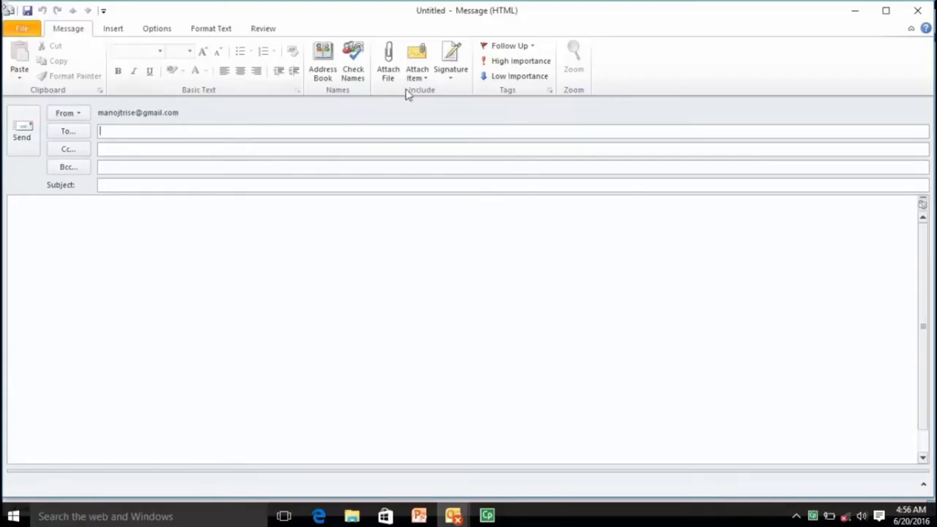
Step: Create a new e-mail signature named Demo
left_click(449, 75)
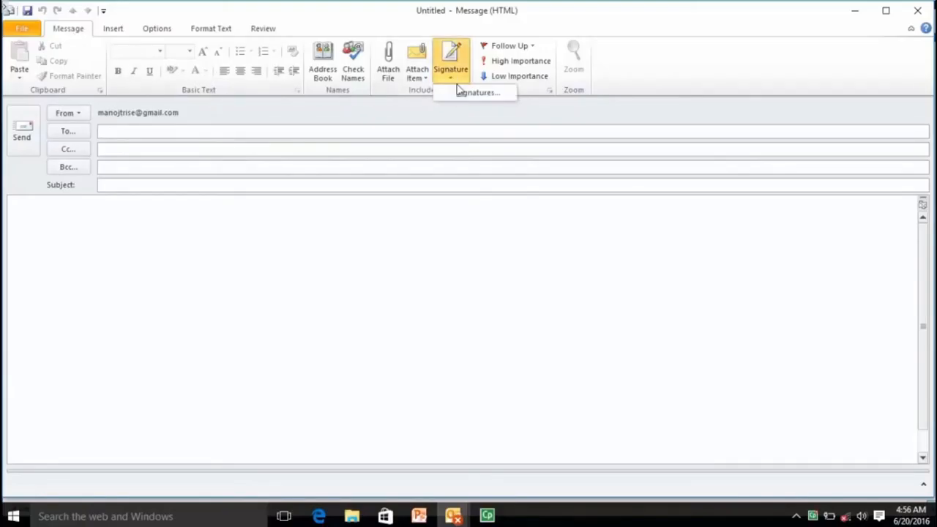
left_click(464, 93)
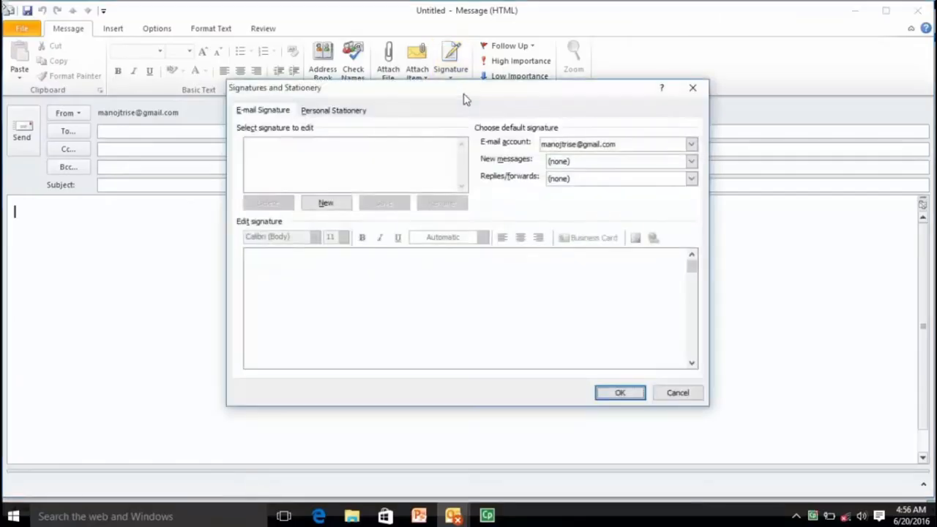
left_click(274, 111)
left_click(323, 207)
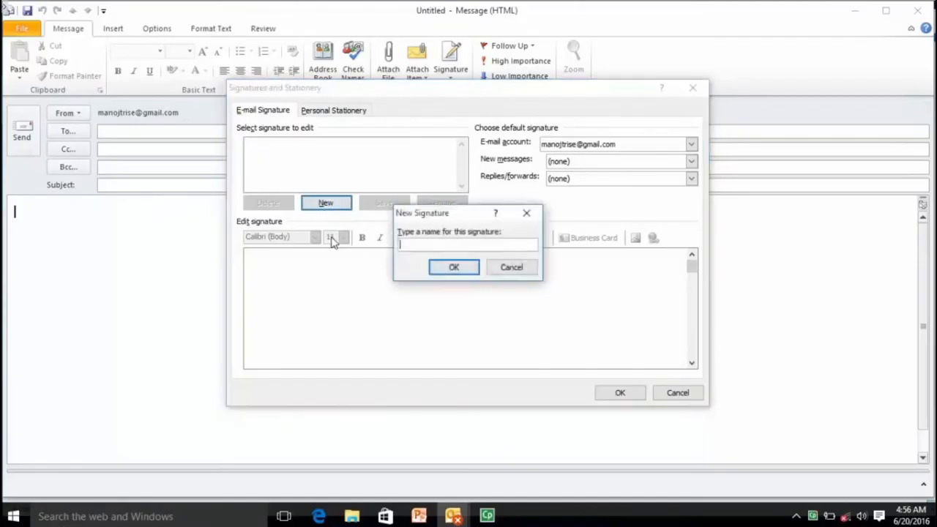
type("Demo")
left_click(460, 273)
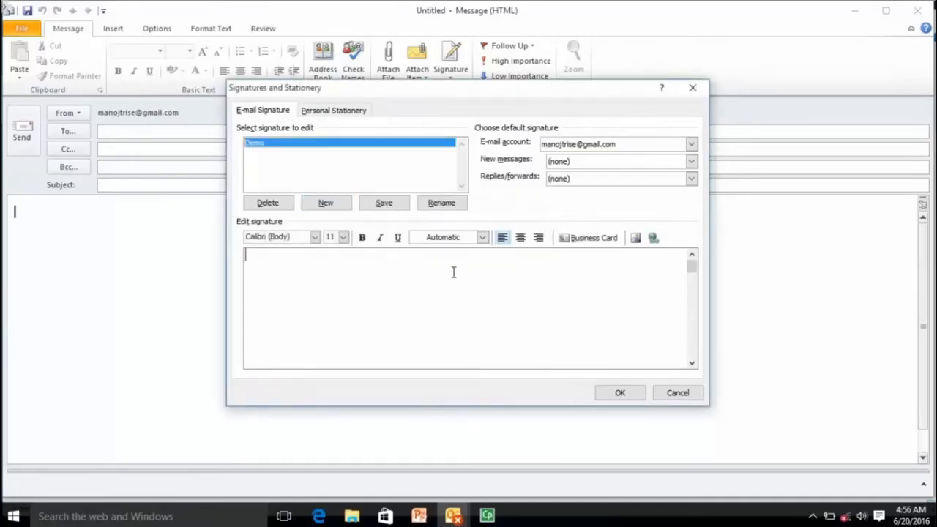
Step: Give the Demo signature the text 'With Regards,' plus the sender's name, and insert it
type("With Regards,")
key("Return")
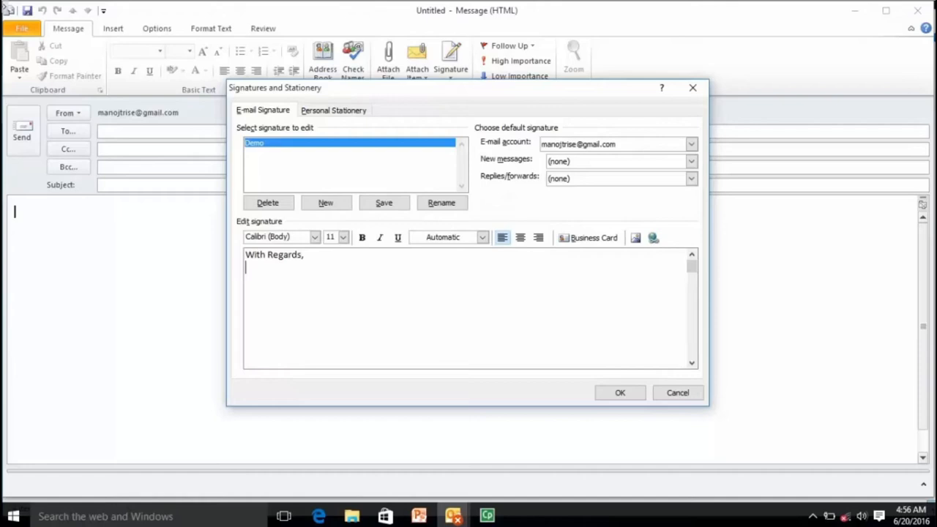
left_click(615, 396)
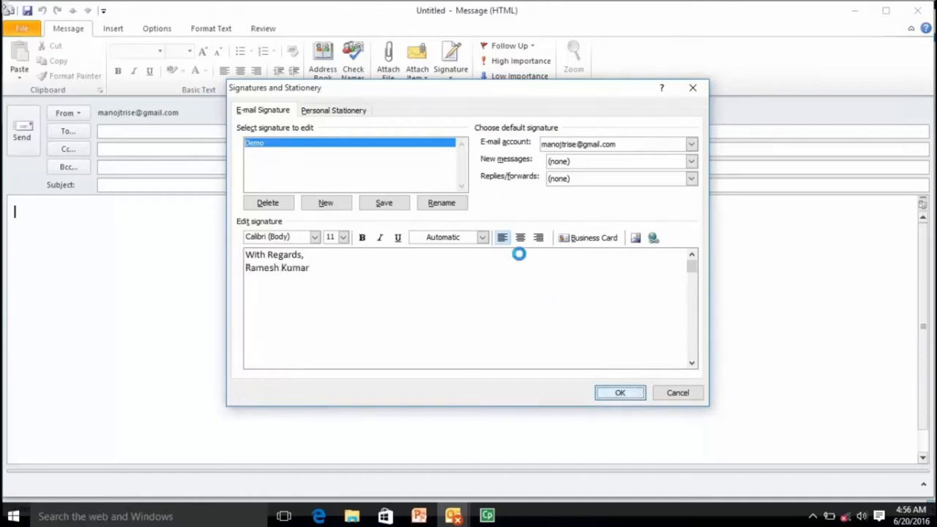
left_click(457, 82)
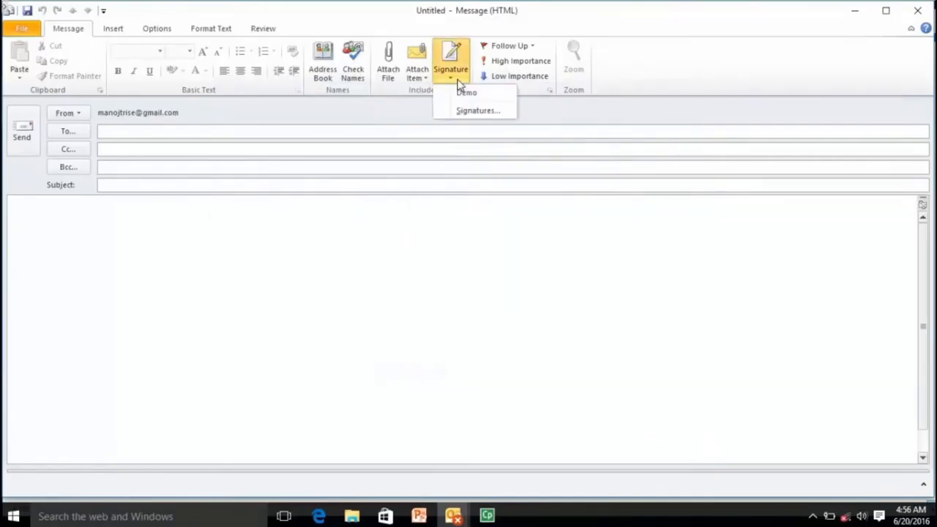
left_click(459, 93)
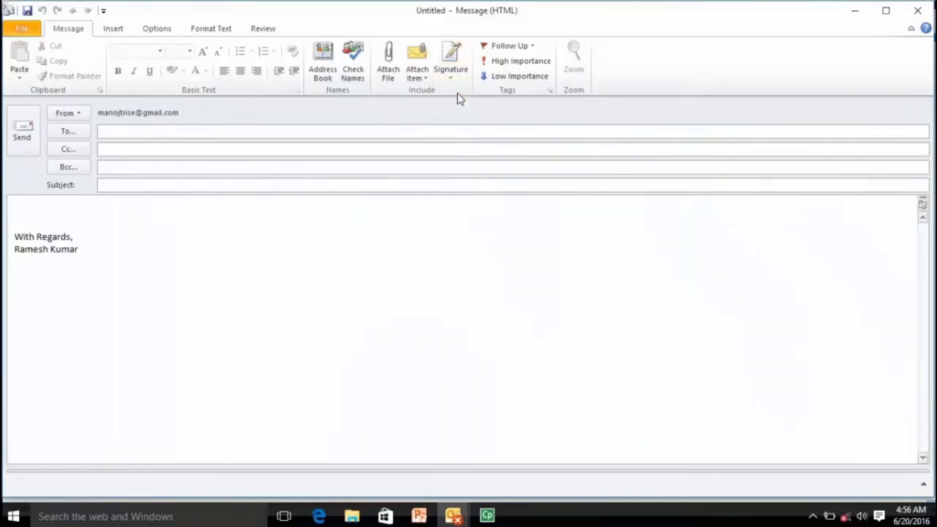
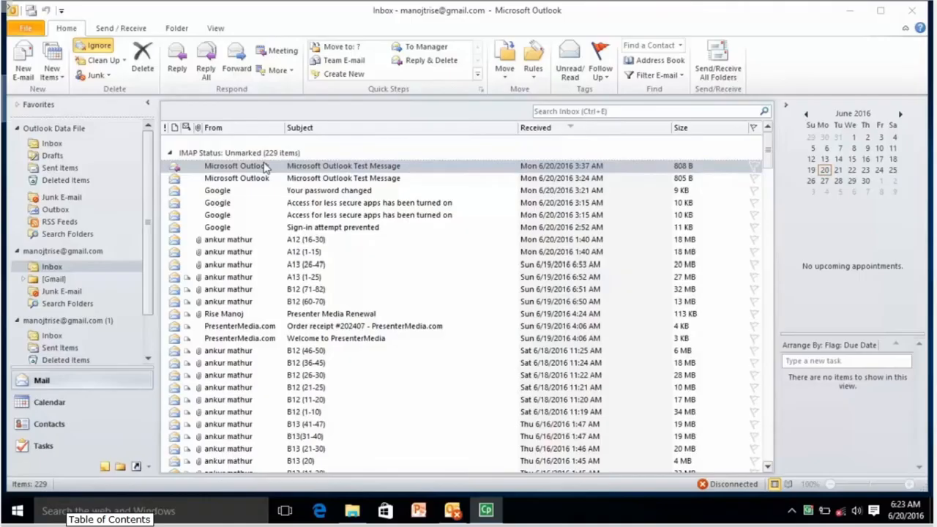
Step: Switch to the calendar and select the 8:30 and 10:30 time slots
left_click(65, 410)
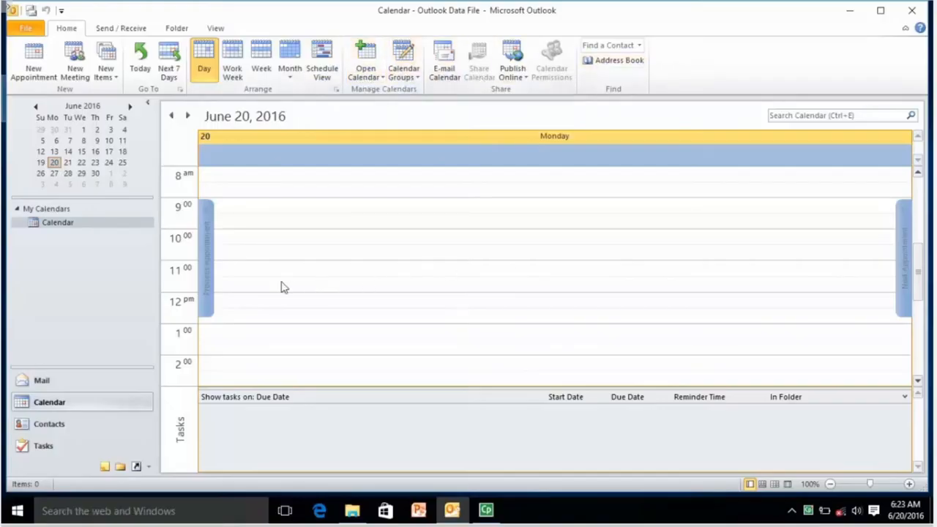
left_click(246, 190)
left_click(553, 256)
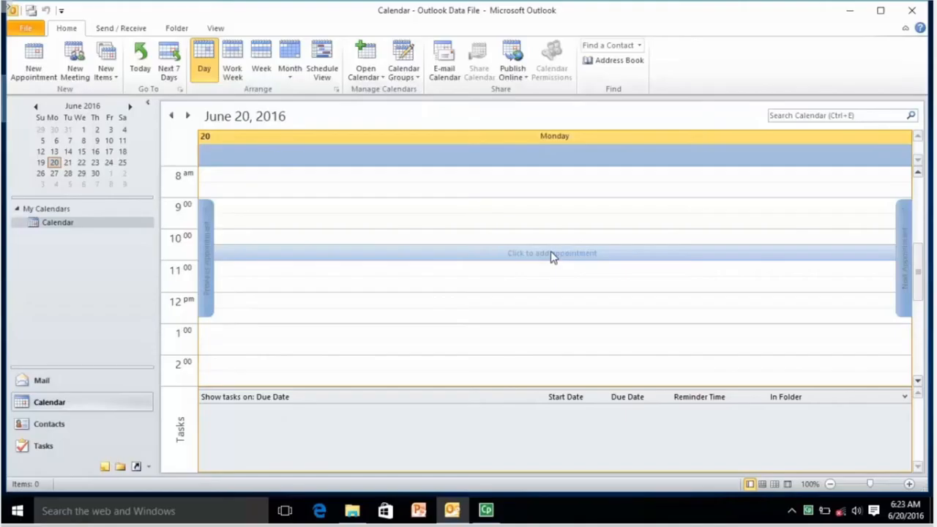
Step: Browse June 22 through June 30 in the mini calendar, then return to today, June 20
left_click(81, 163)
left_click(96, 164)
left_click(109, 162)
left_click(96, 176)
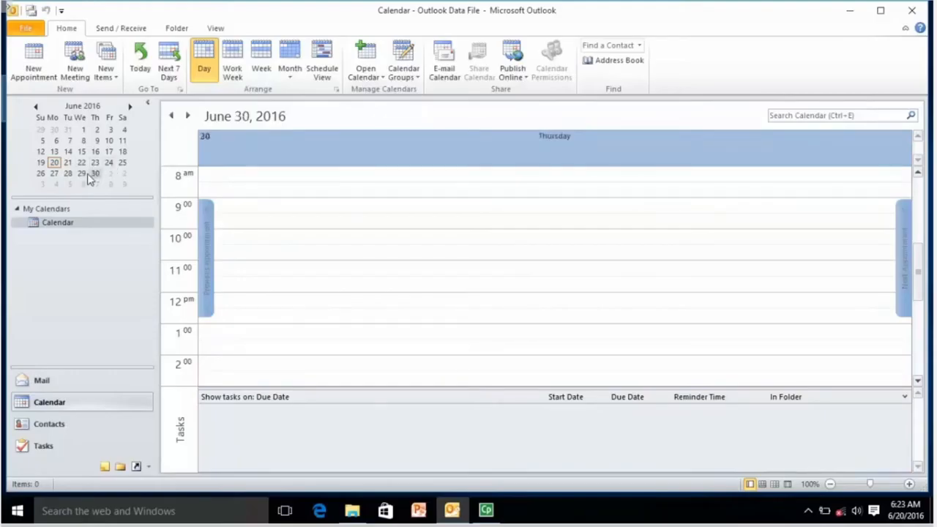
left_click(70, 177)
left_click(54, 176)
left_click(54, 162)
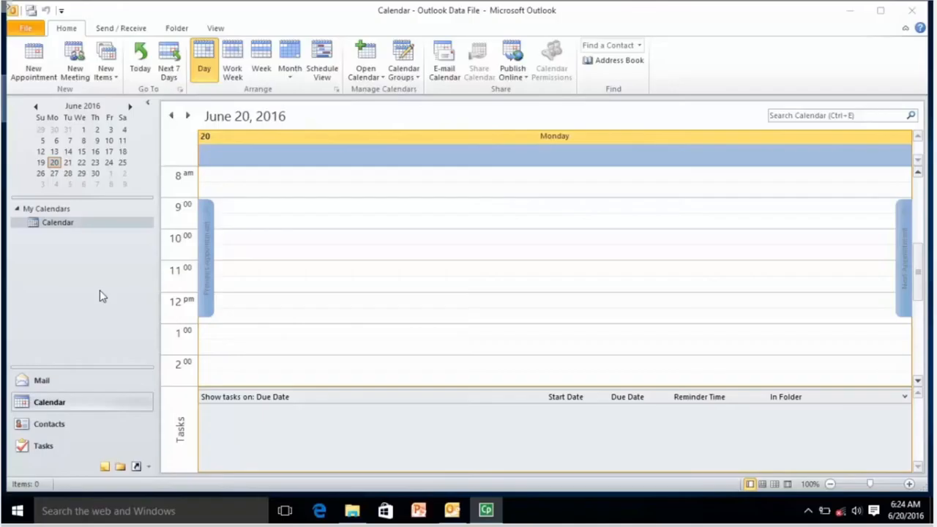
Step: Create an all-day appointment 'Daily Meeting' located in Jaipur on June 20 and save it
left_click(35, 68)
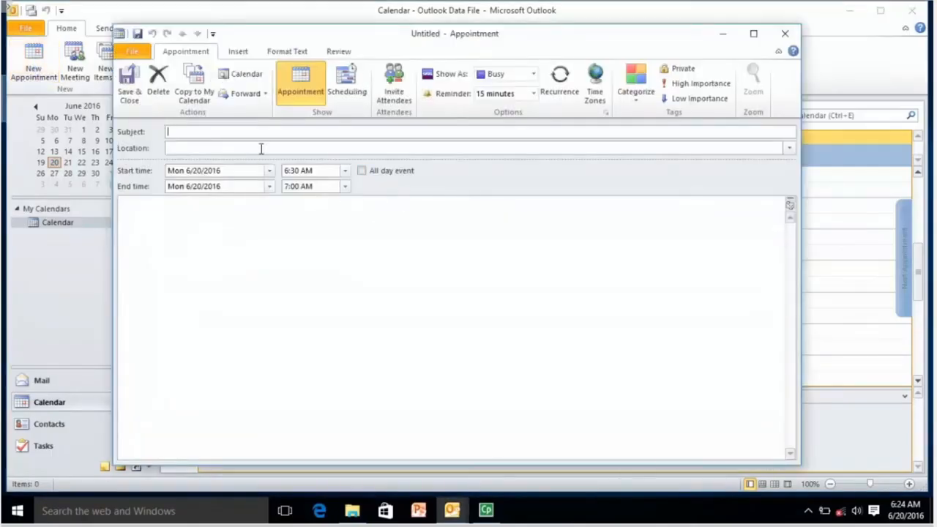
left_click(260, 129)
type("Daily Meeting")
left_click(268, 147)
type("Jaipur")
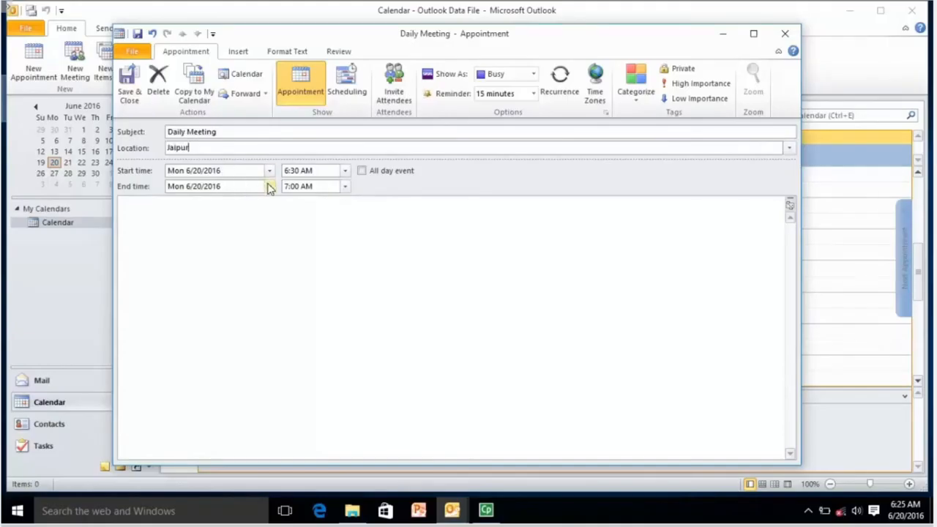
left_click(362, 171)
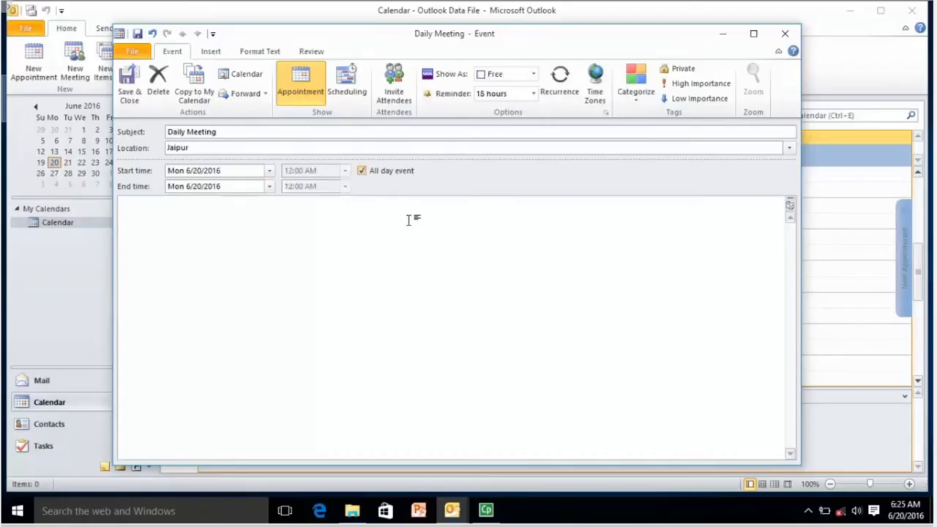
left_click(130, 88)
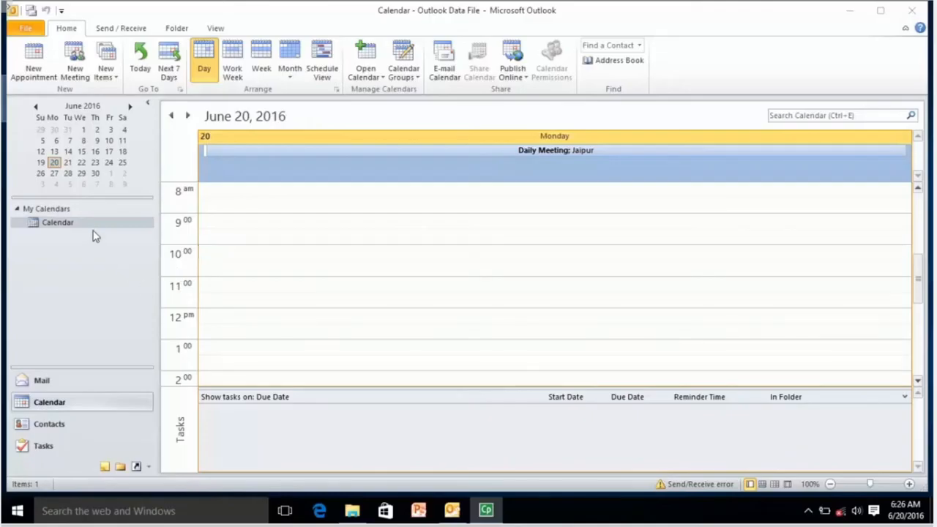
Step: Select Wednesday June 22 in the mini calendar and start a new appointment there
left_click(68, 164)
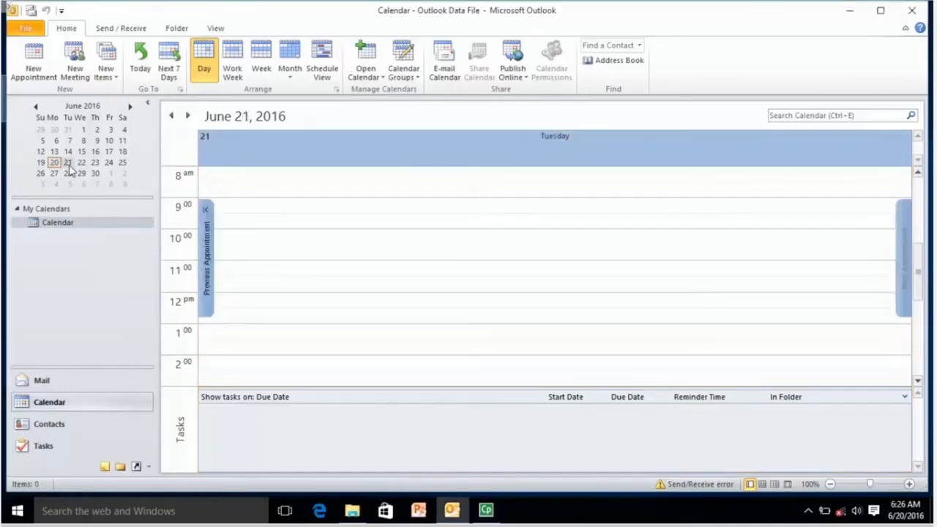
left_click(82, 164)
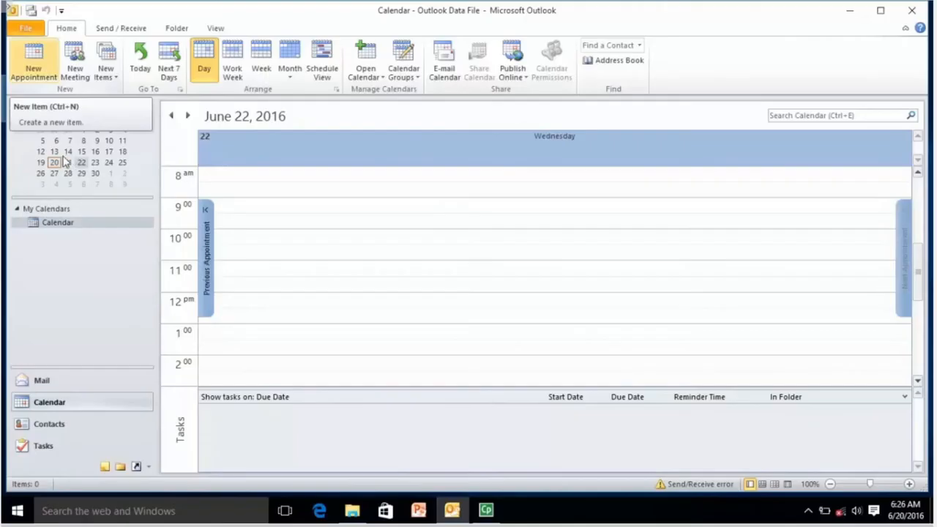
left_click(36, 68)
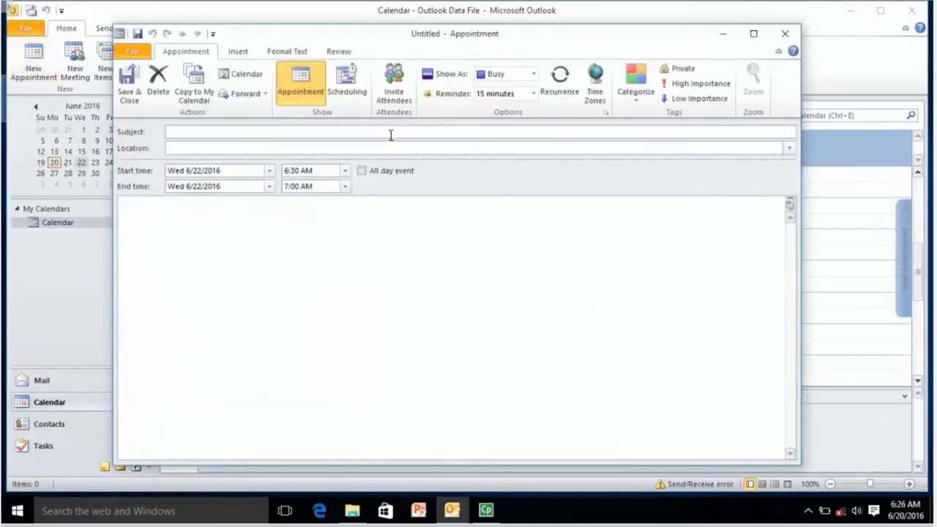
Step: Try the daily, weekly, monthly and yearly recurrence patterns, then open the start-time list
left_click(558, 88)
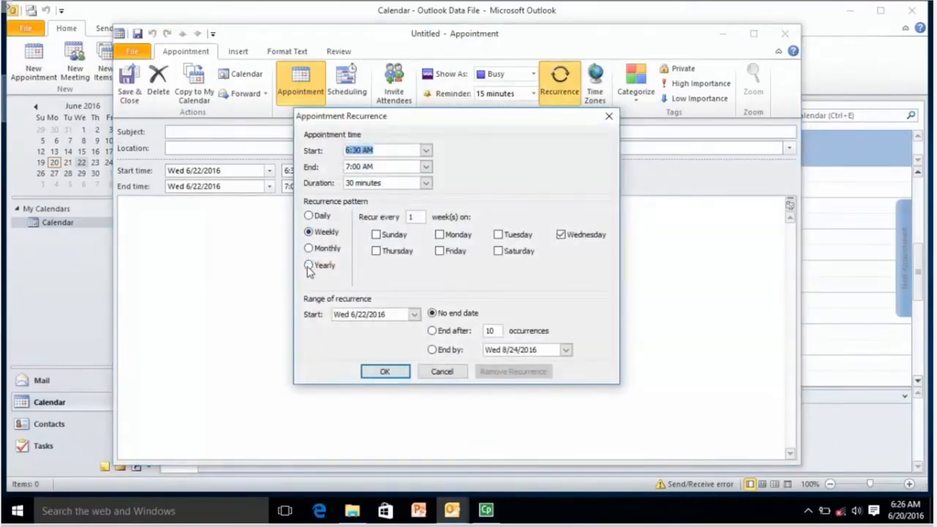
left_click(309, 216)
left_click(309, 231)
left_click(309, 248)
left_click(309, 265)
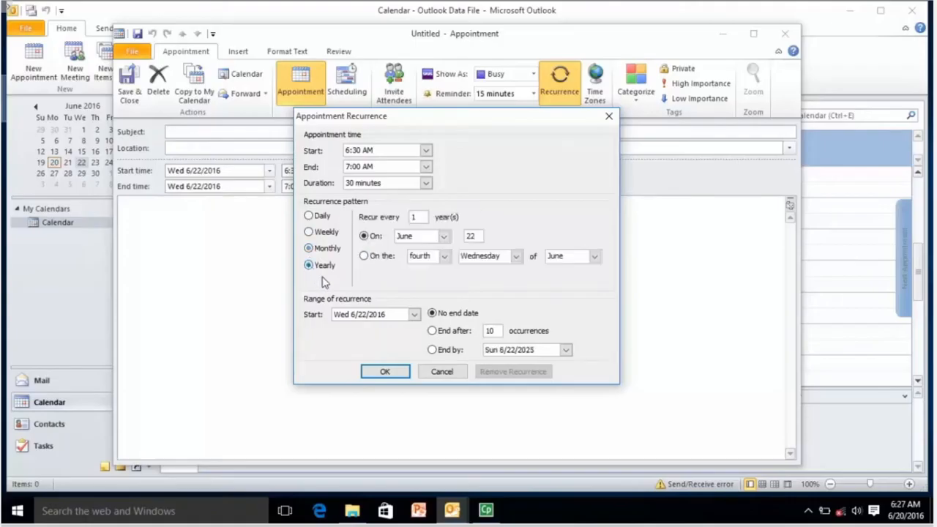
left_click(426, 150)
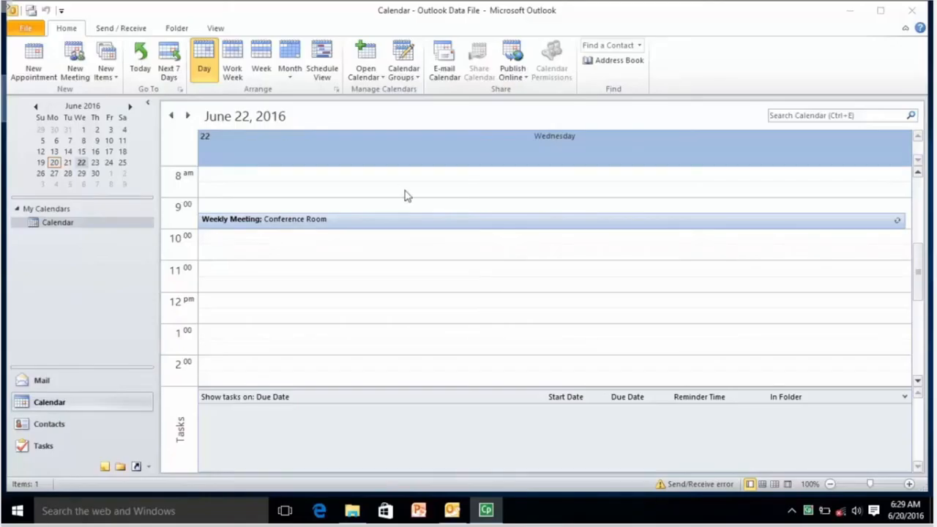
double_click(316, 221)
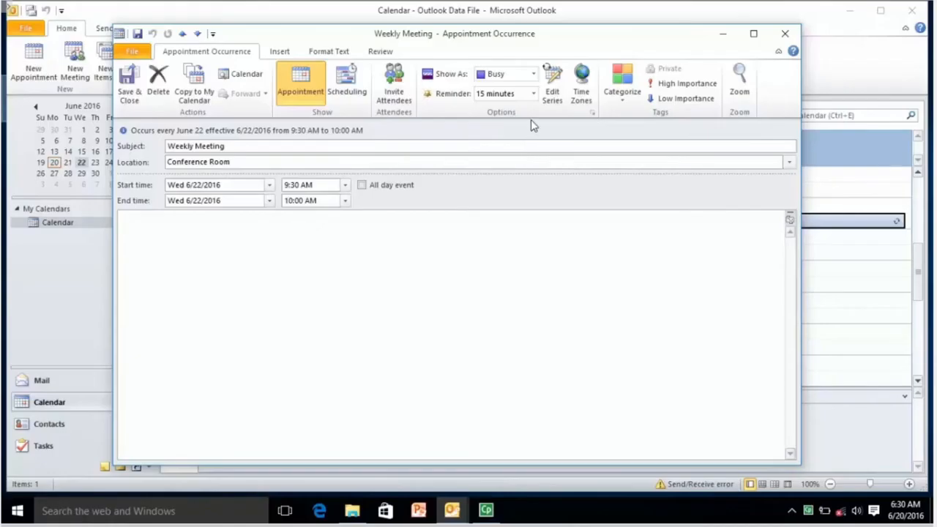
left_click(533, 93)
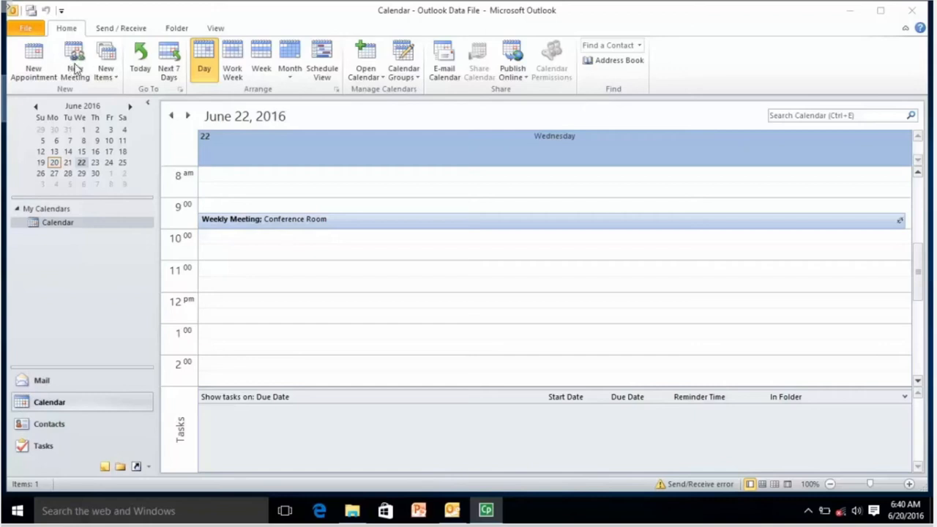
Step: Create a new untitled meeting request for June 22, 9:30–10:00 AM, from the Home tab
left_click(75, 68)
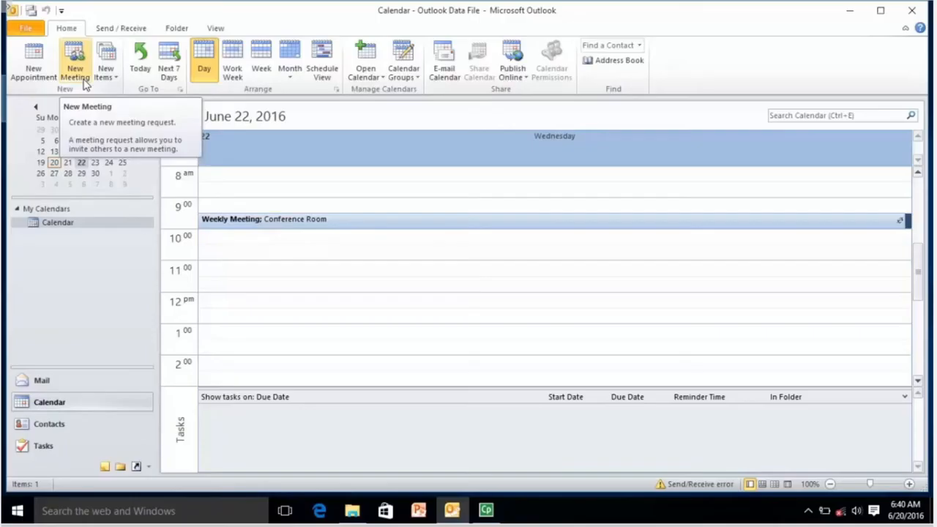
left_click(77, 66)
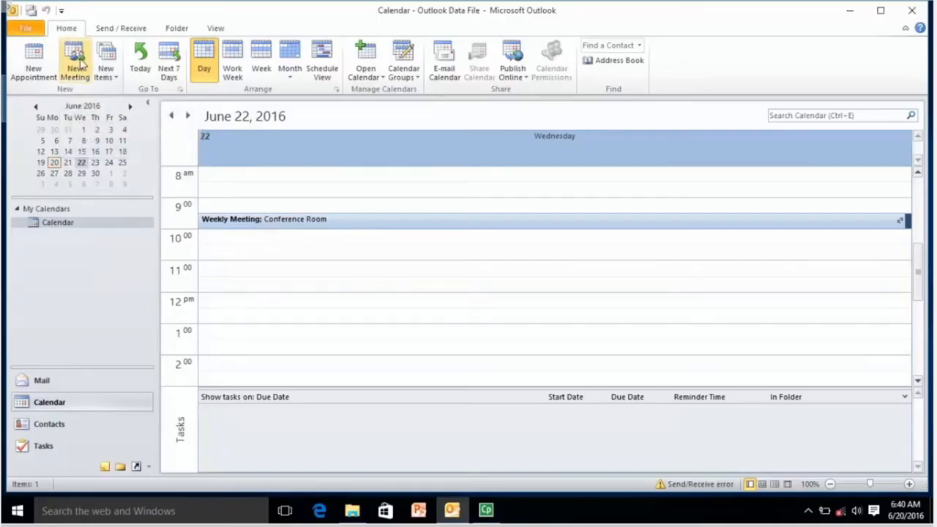
left_click(77, 60)
left_click(76, 63)
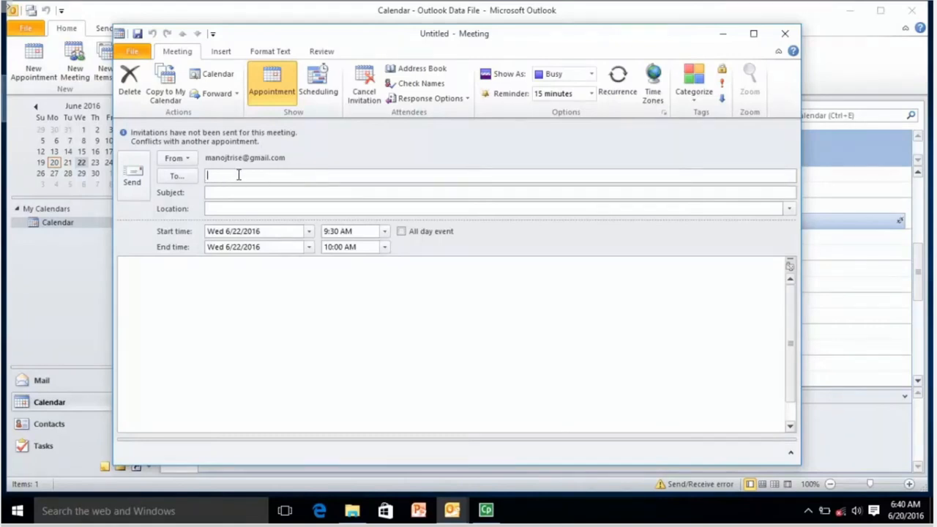
Step: Add two suggested invitees, subject 'Meeting' and location 'Conference Room'
type("abc")
key("Return")
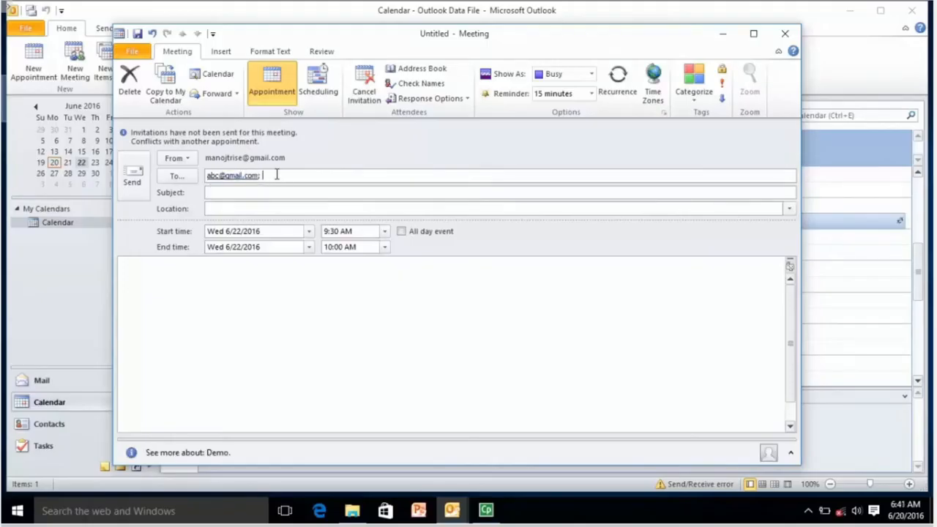
type("bcd")
key("Return")
left_click(250, 194)
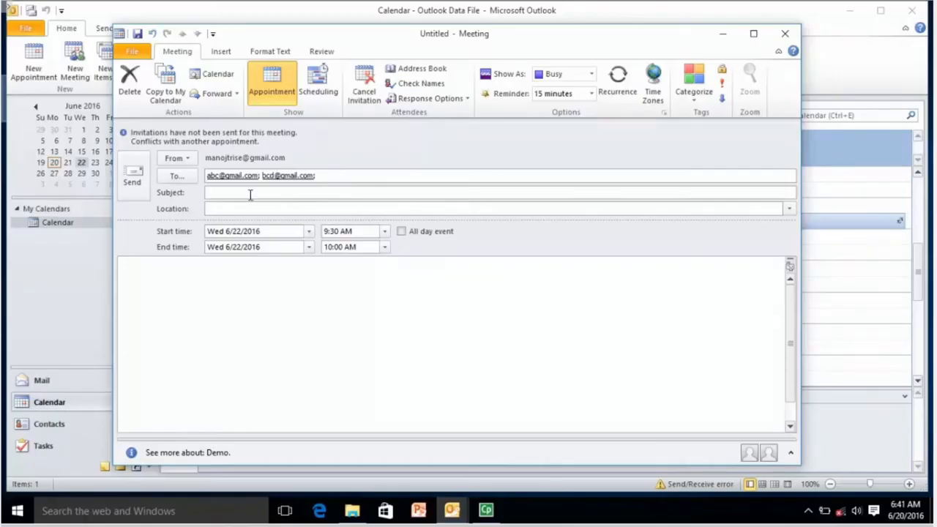
type("Meeting")
left_click(259, 210)
type("COn")
key("BackSpace")
key("BackSpace")
type("onference Room")
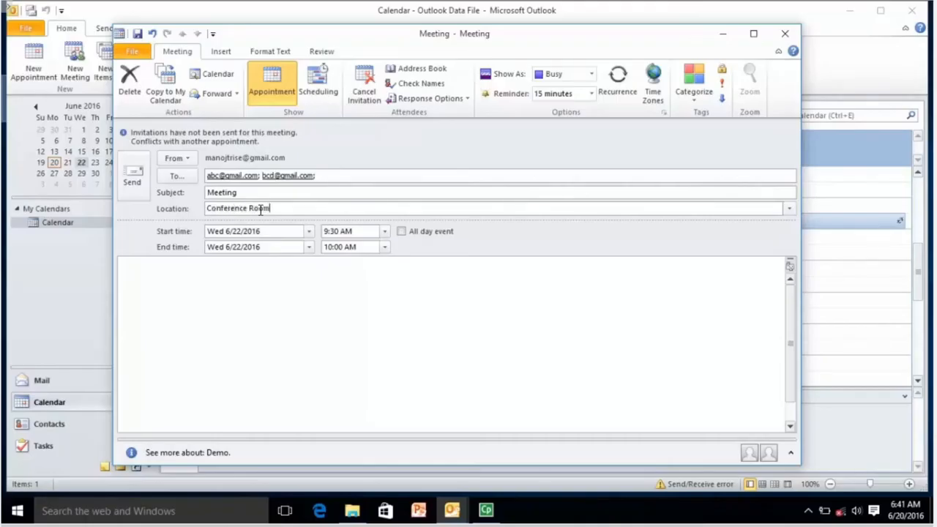
Step: Move the meeting to Thursday June 23 and write 'Please attend meeting. Its urgent.' in the body
left_click(308, 231)
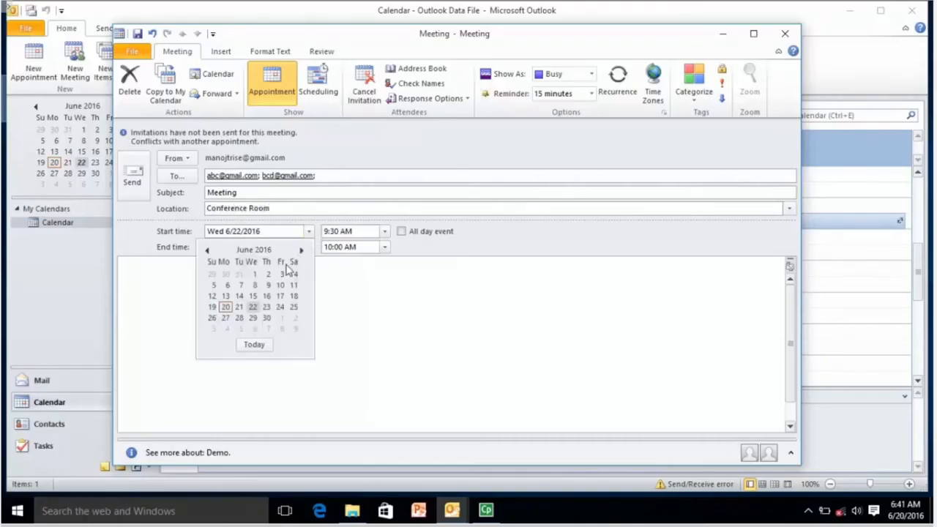
left_click(260, 307)
left_click(308, 232)
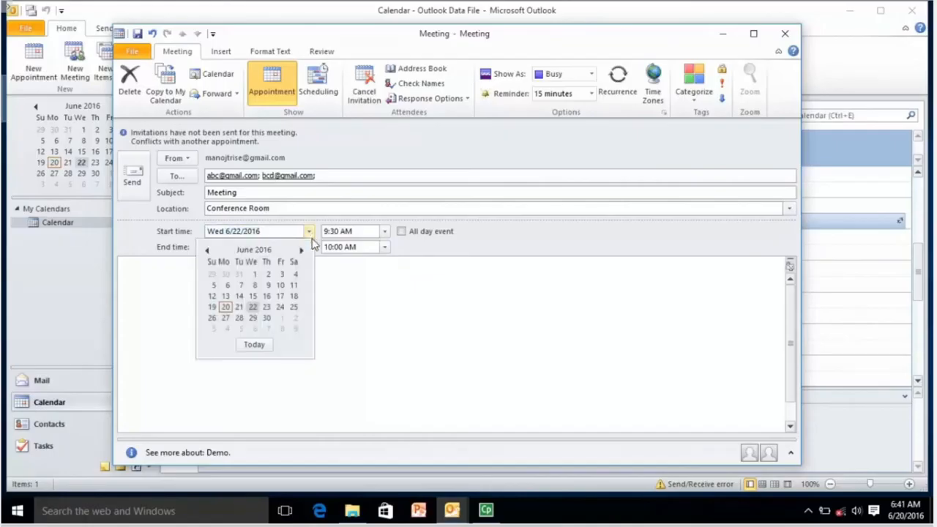
left_click(267, 307)
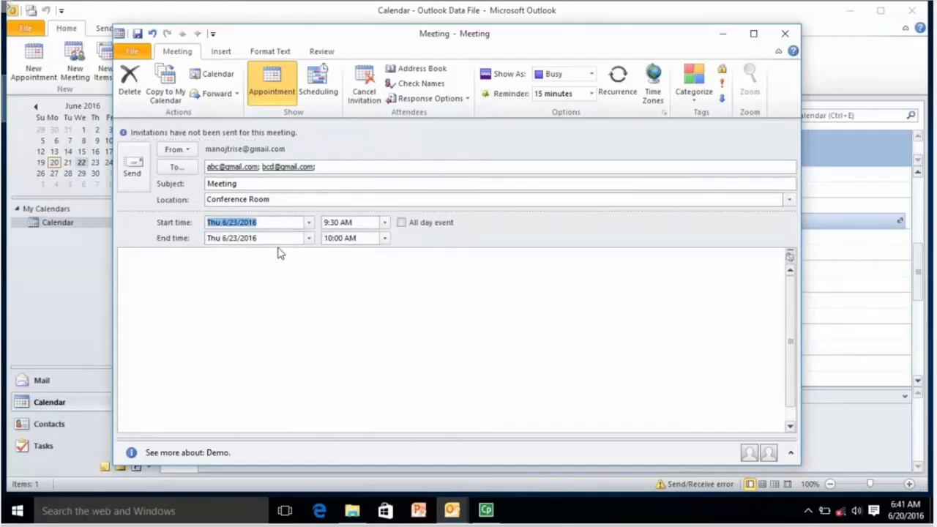
left_click(284, 200)
left_click(279, 222)
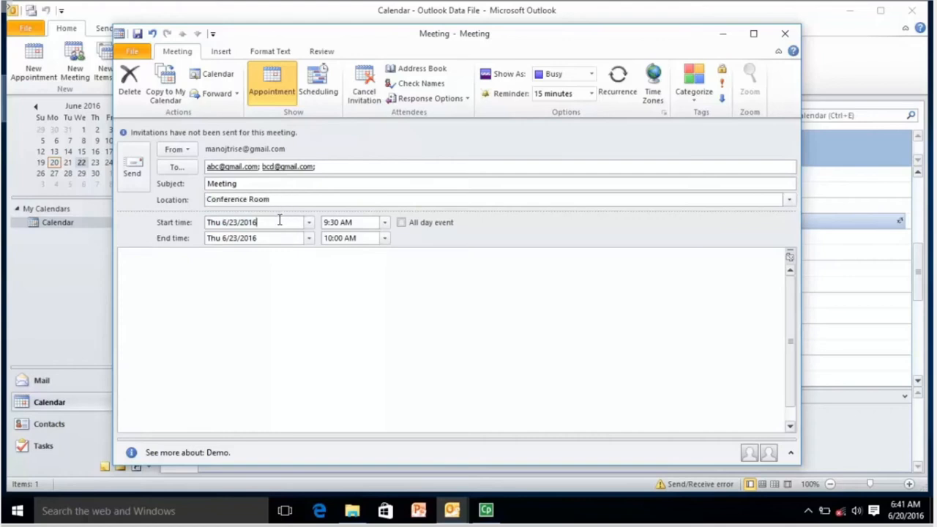
left_click(378, 251)
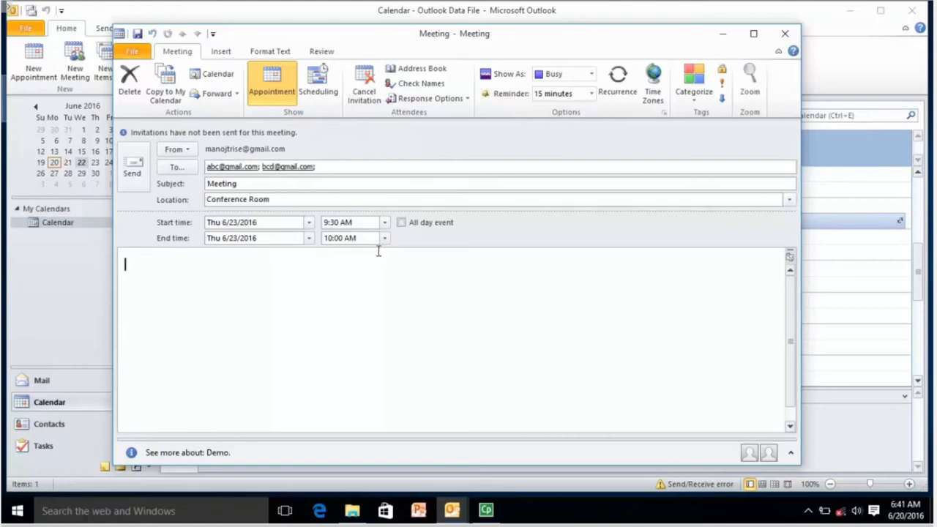
type("Please attend meeting.")
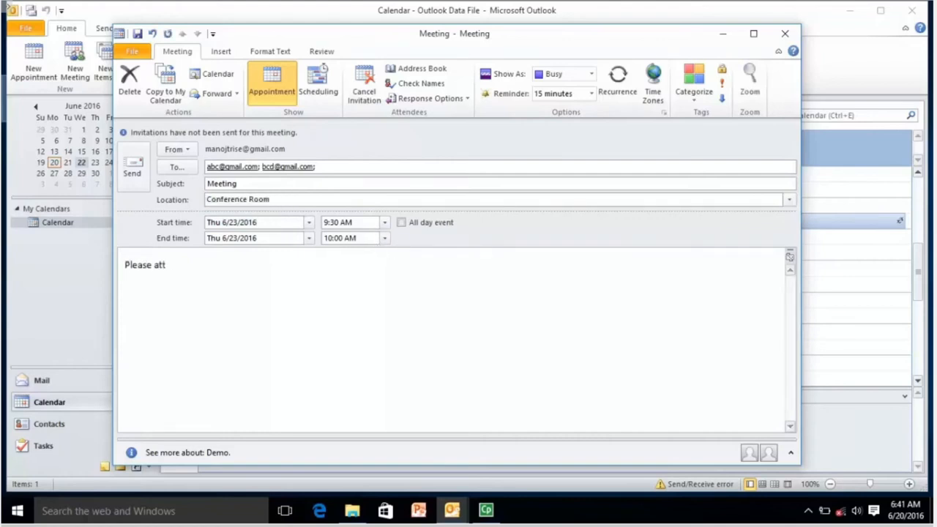
type(" Its urgent.")
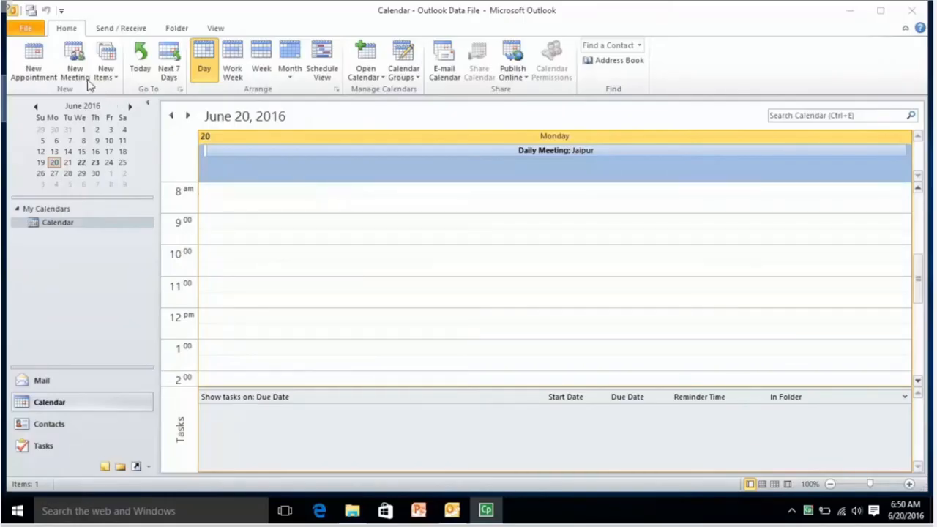
Step: Start a new meeting and, after trying daily and monthly, set its recurrence to weekly
left_click(74, 57)
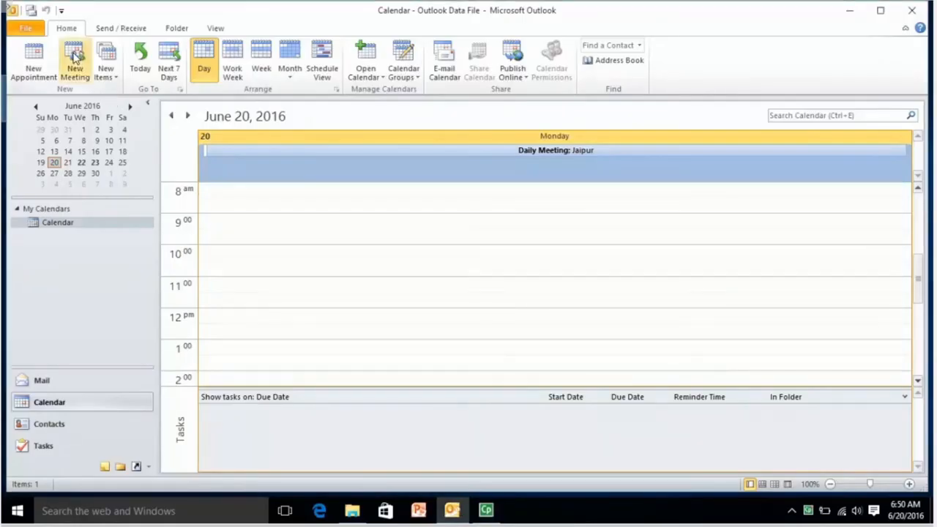
left_click(74, 57)
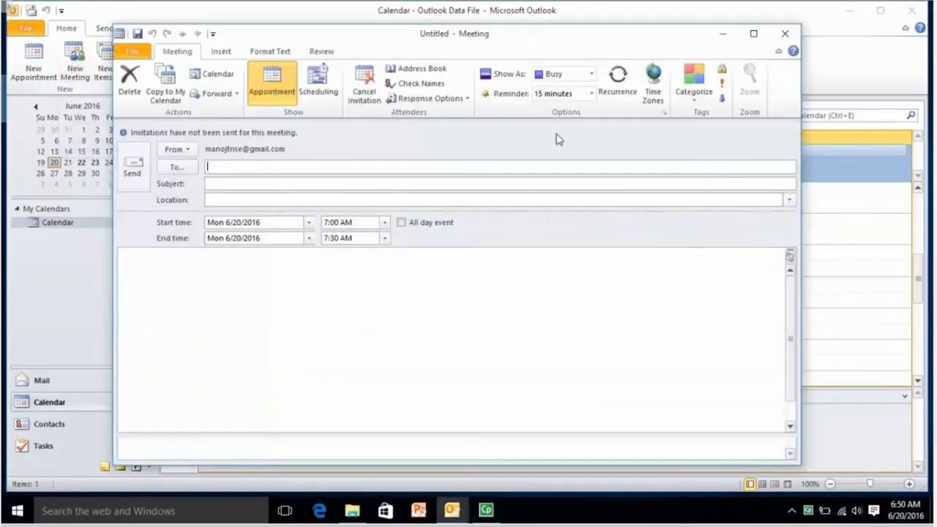
left_click(631, 89)
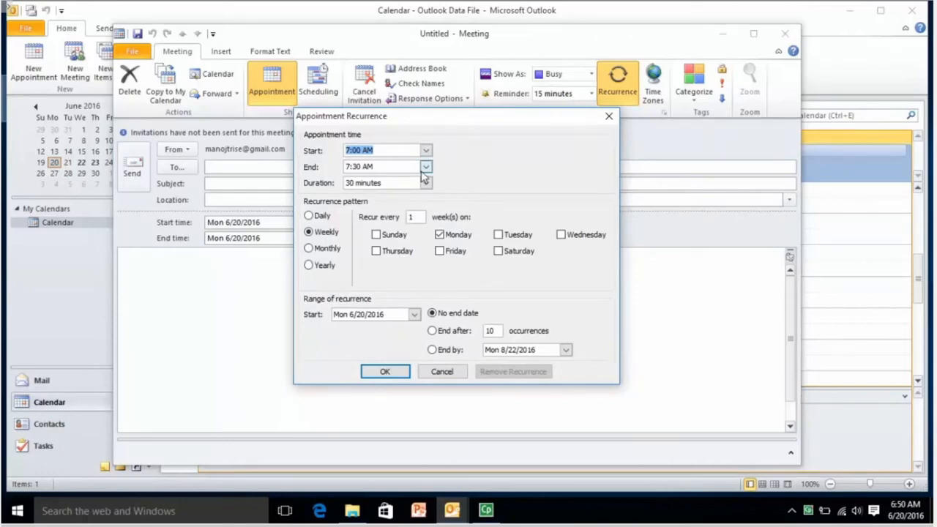
left_click(309, 219)
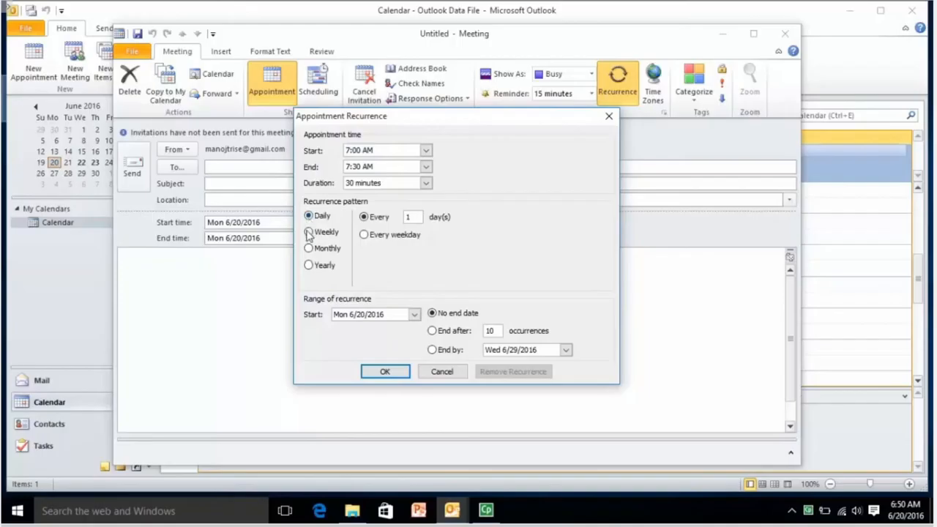
left_click(309, 232)
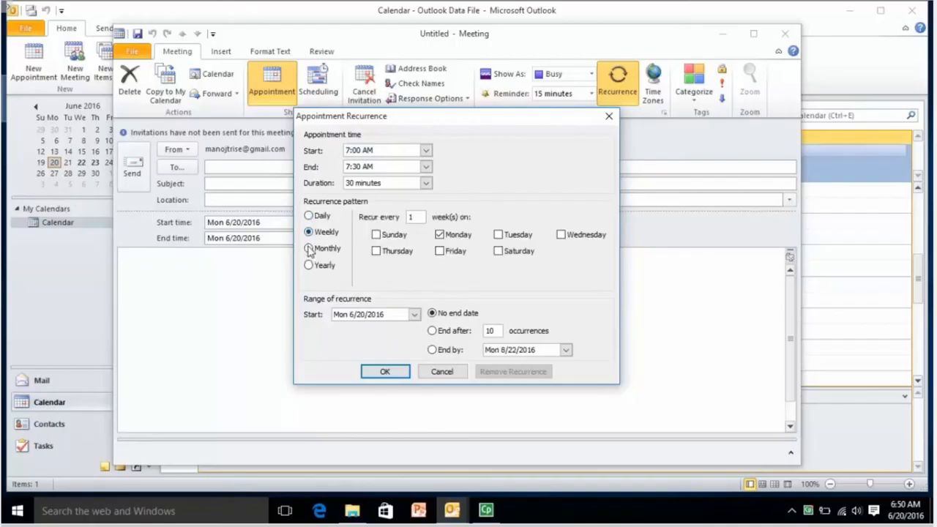
left_click(309, 249)
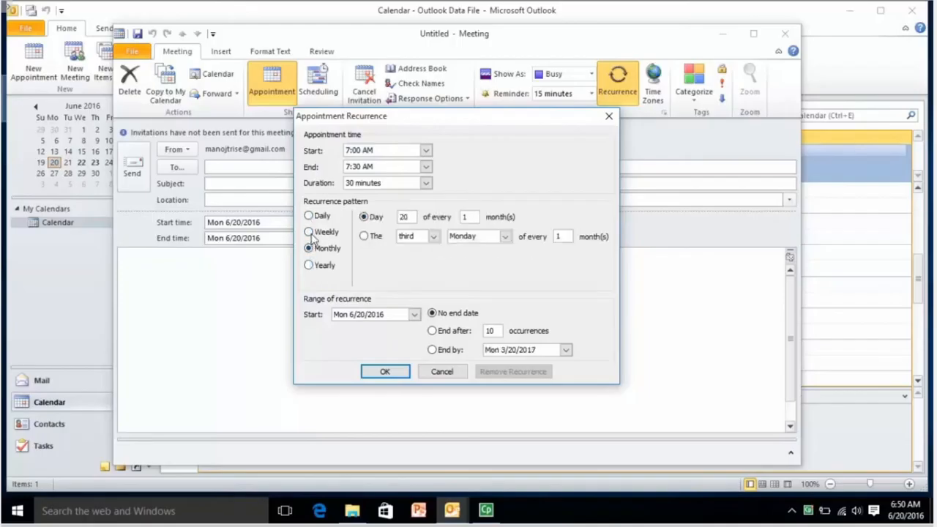
left_click(309, 232)
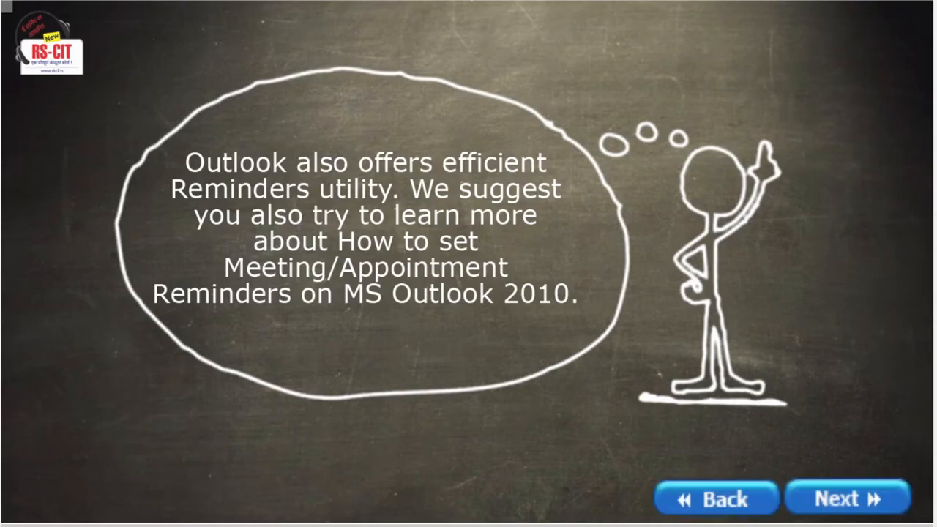
Step: Advance the courseware to the Contacts, Tasks & Notes slide
left_click(848, 498)
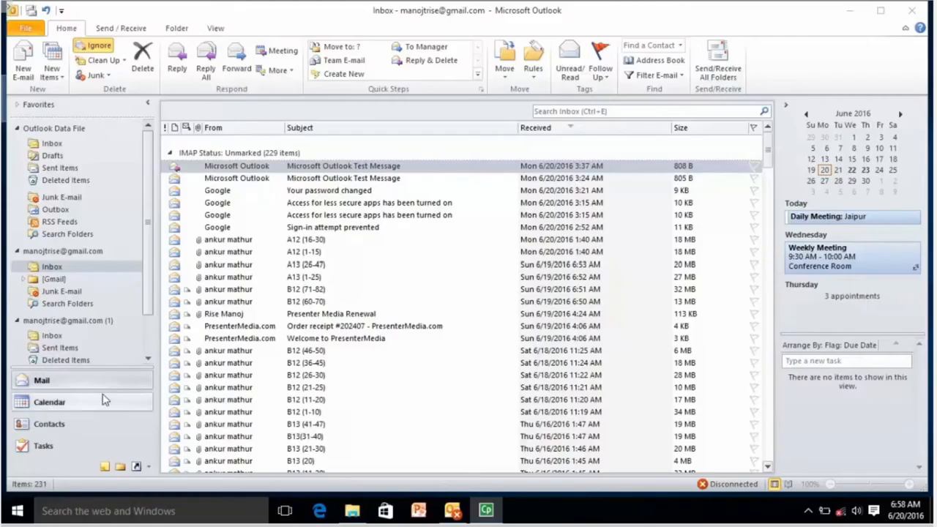
Step: Show the Contacts folder with its two business cards
left_click(109, 426)
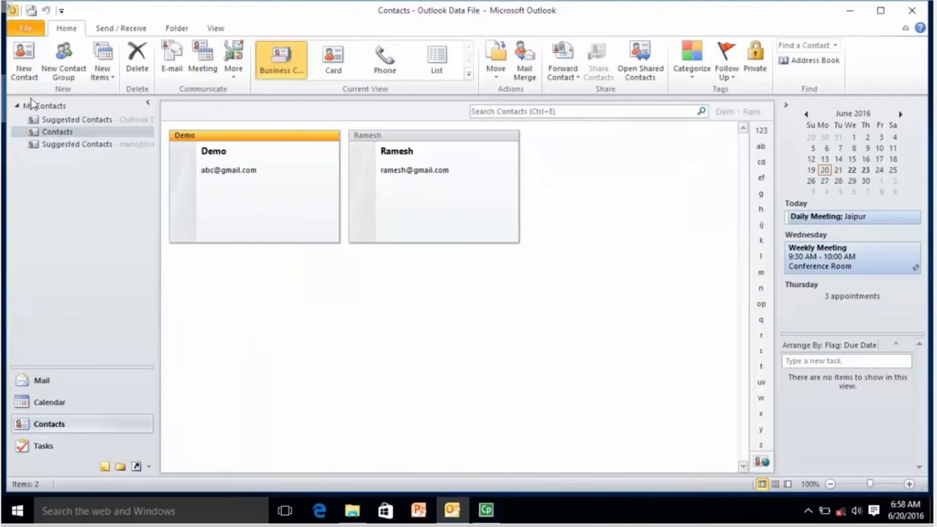
Step: Open the Demo business card for editing
double_click(216, 159)
Step: Enter company RKCL and job title Manager on the Demo contact
left_click(148, 127)
type("RKCL")
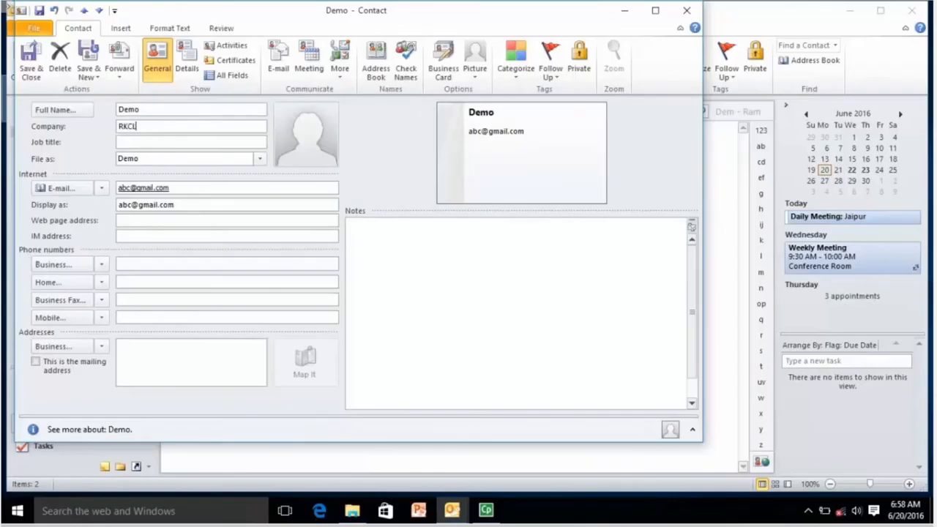
key("Tab")
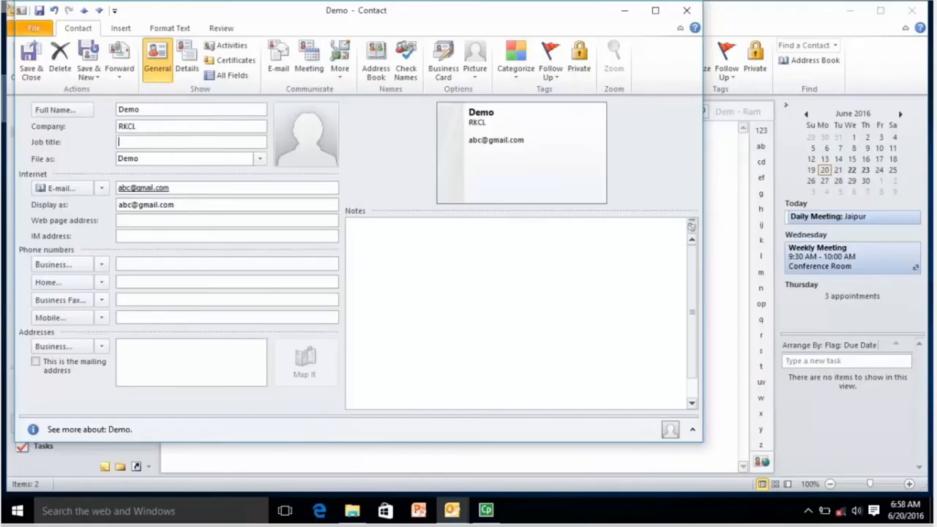
type("Manager")
Step: Save the Demo contact, then start a new contact and enter and confirm its full name
left_click(31, 65)
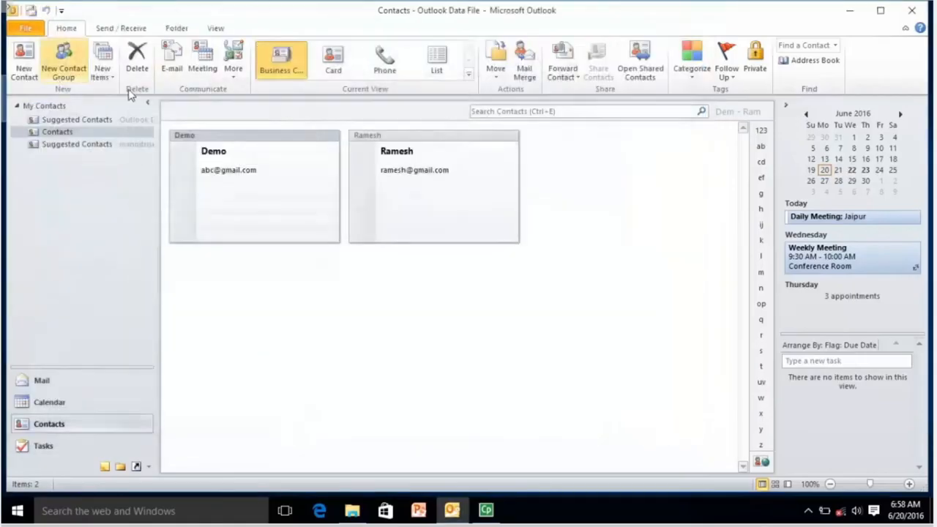
left_click(421, 192)
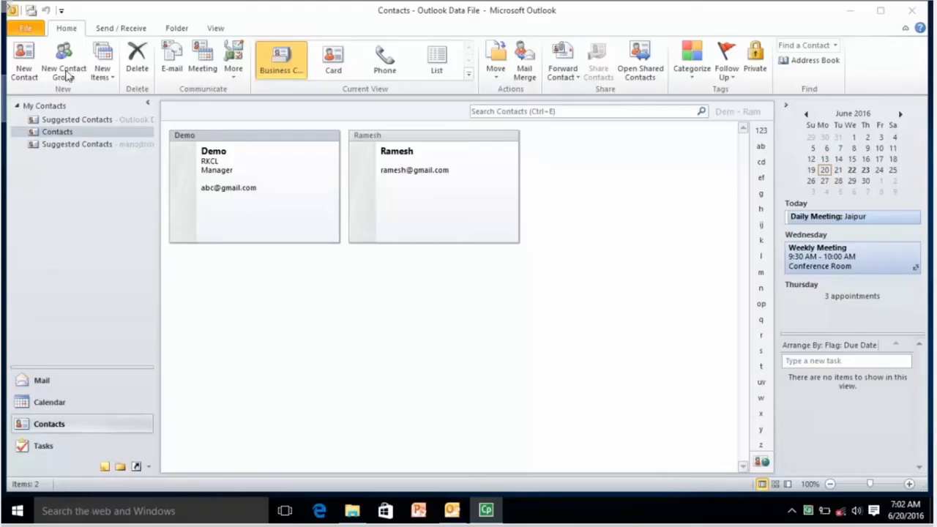
left_click(24, 69)
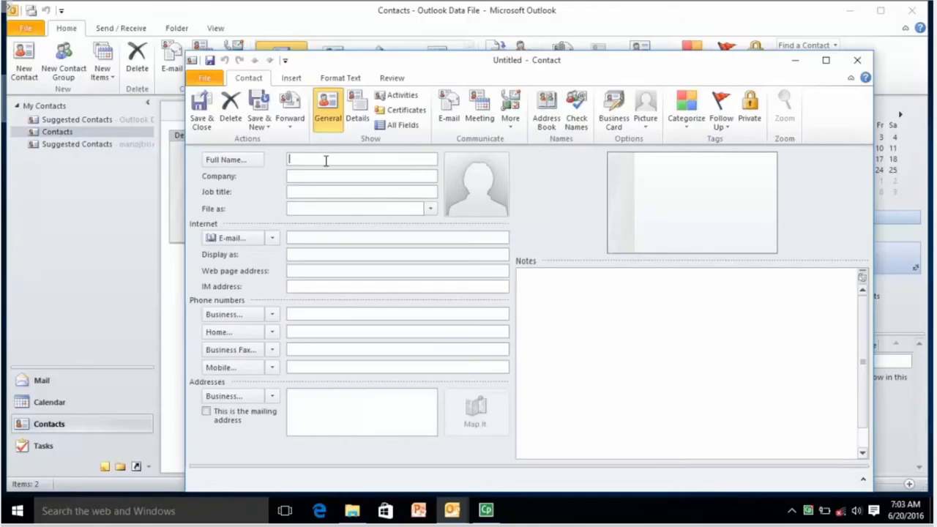
type("Suresh")
key("Tab")
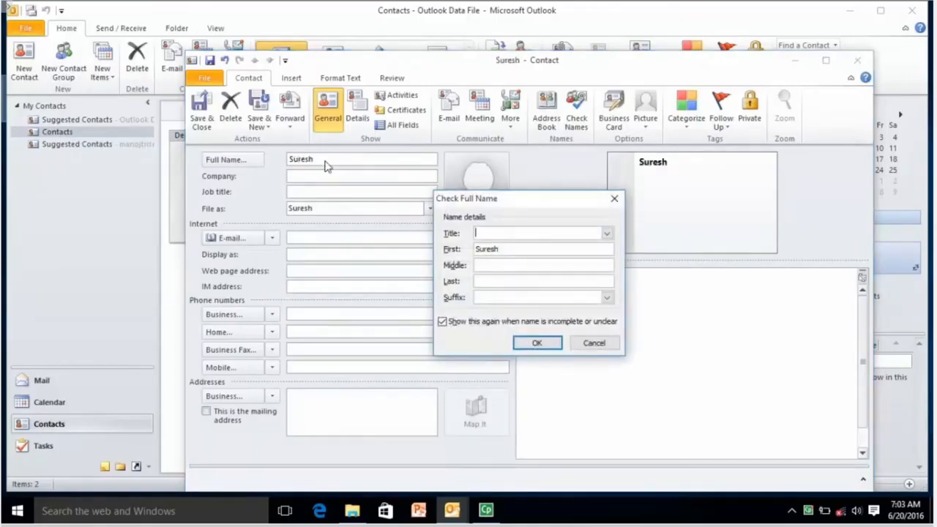
left_click(536, 343)
Step: Add the new contact's Gmail address and save the contact
left_click(338, 236)
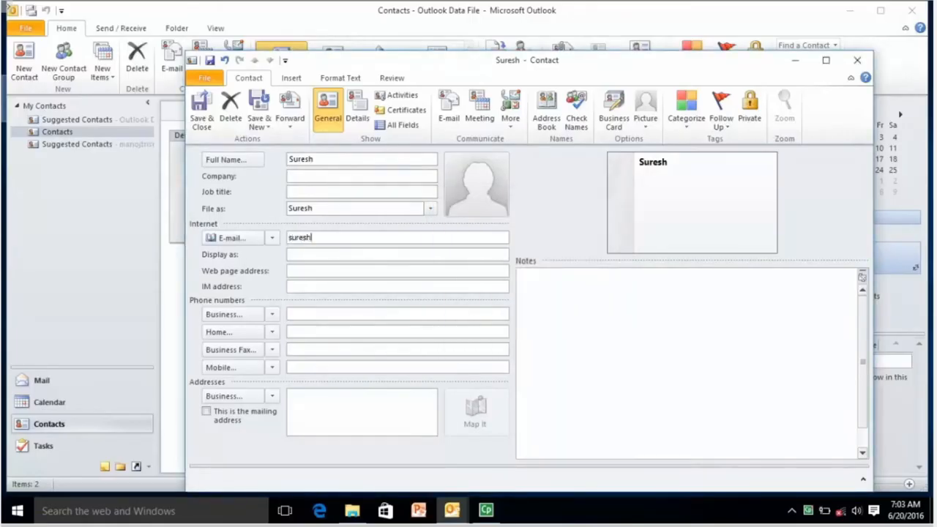
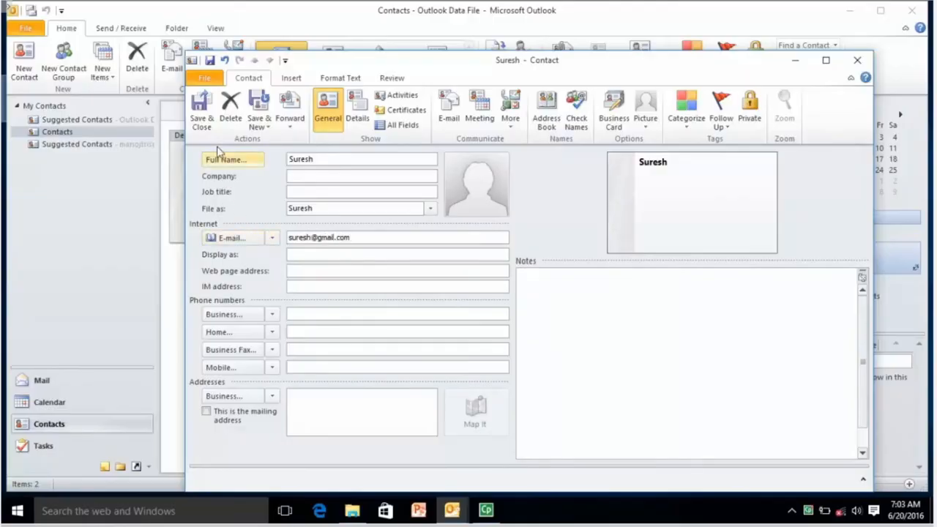
left_click(207, 121)
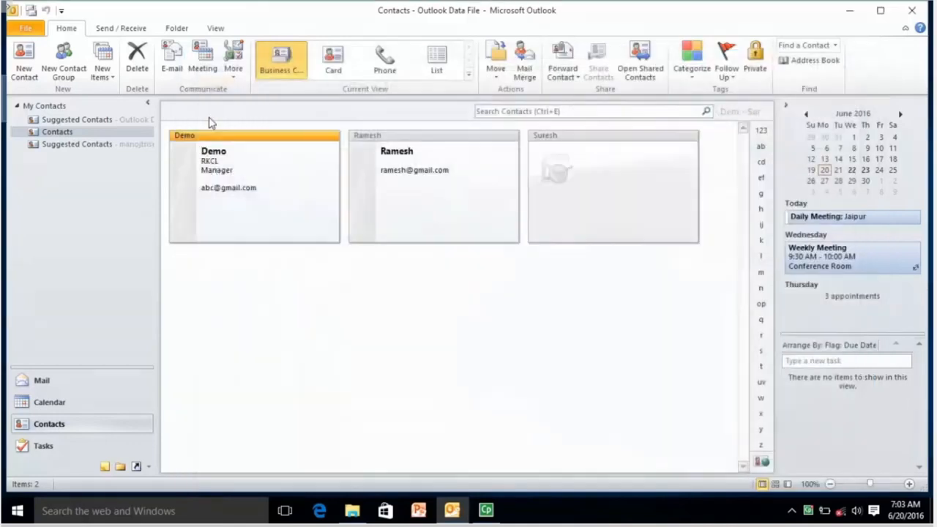
left_click(574, 173)
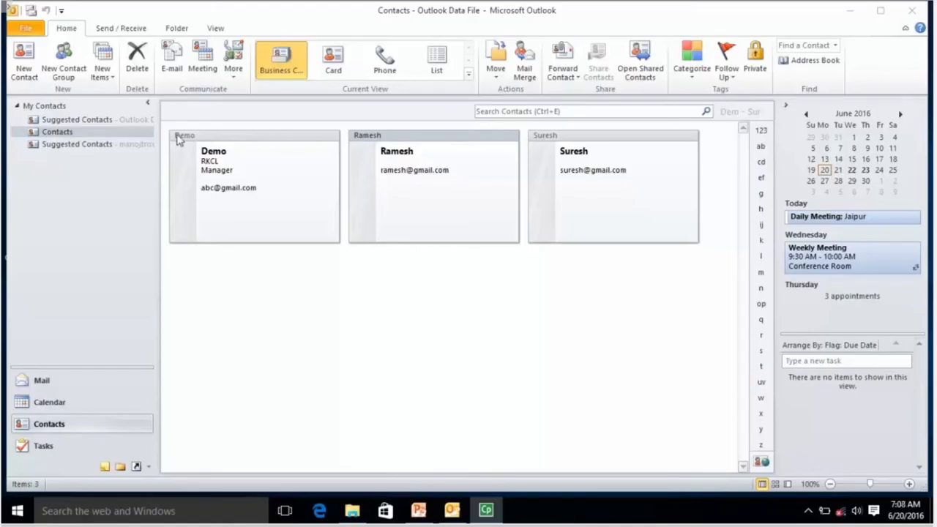
Step: Launch the Import and Export wizard from the File menu's Open options
left_click(26, 29)
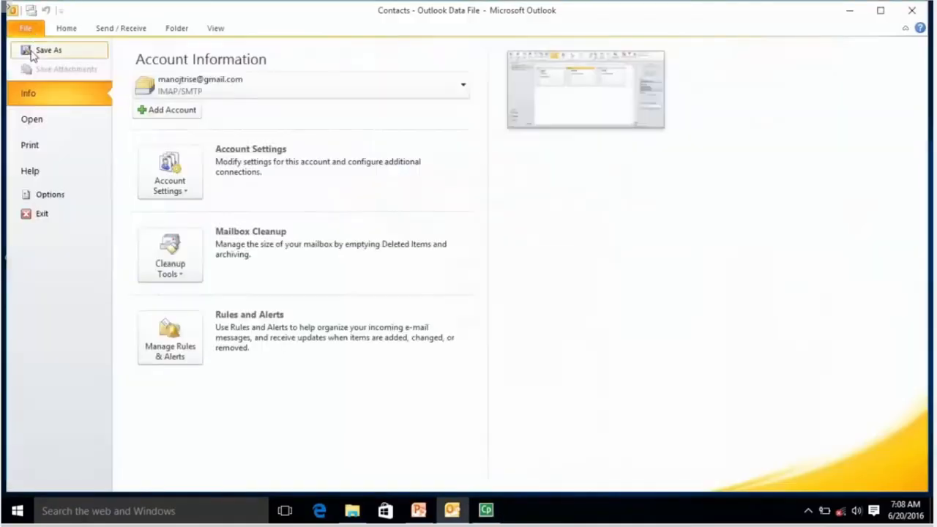
left_click(33, 122)
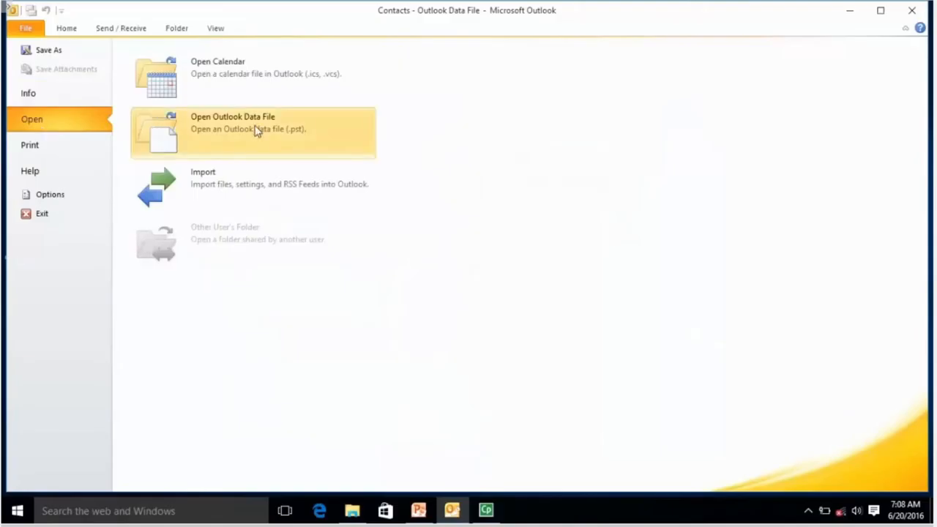
left_click(260, 188)
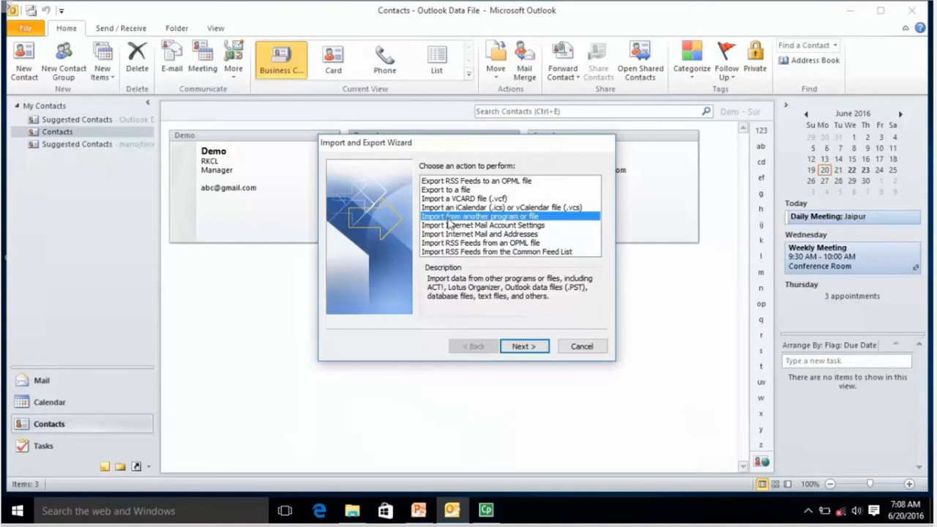
Step: Choose importing from a Comma Separated Values (Windows) file, set to skip duplicate items
left_click(522, 352)
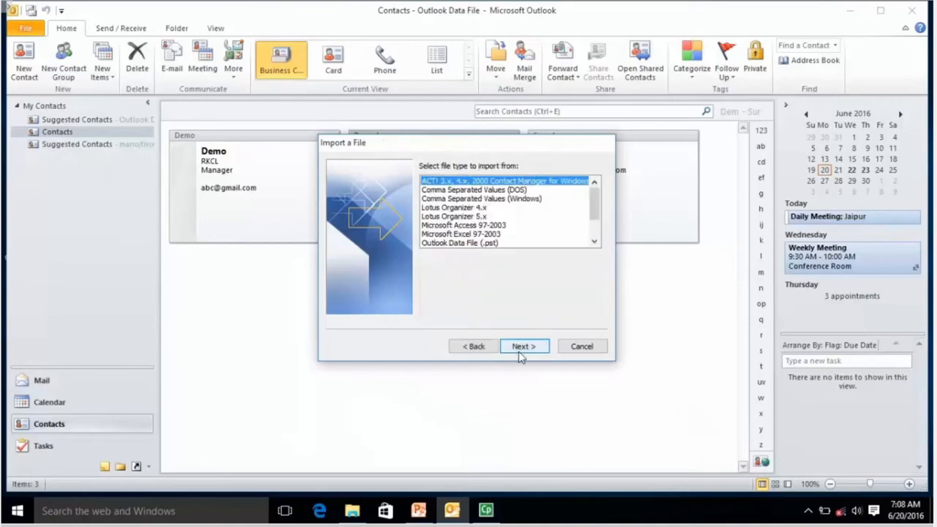
left_click(483, 200)
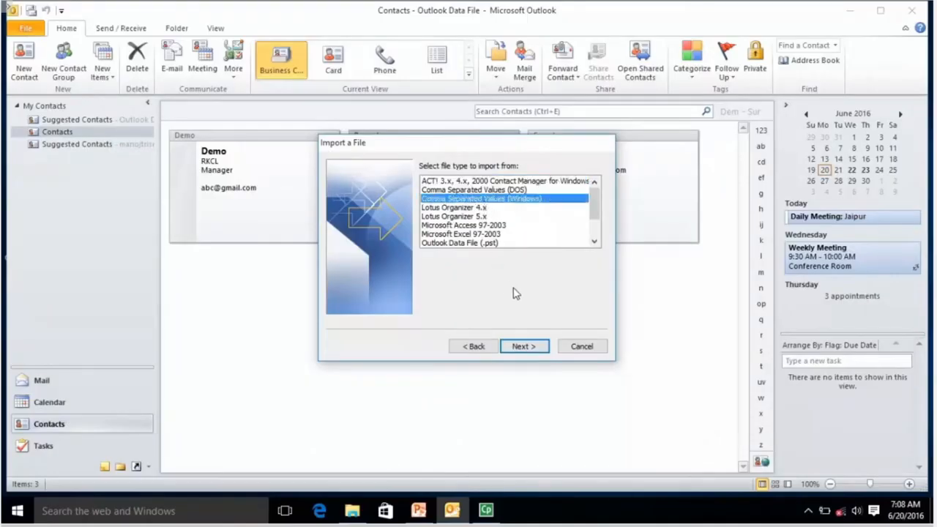
left_click(528, 347)
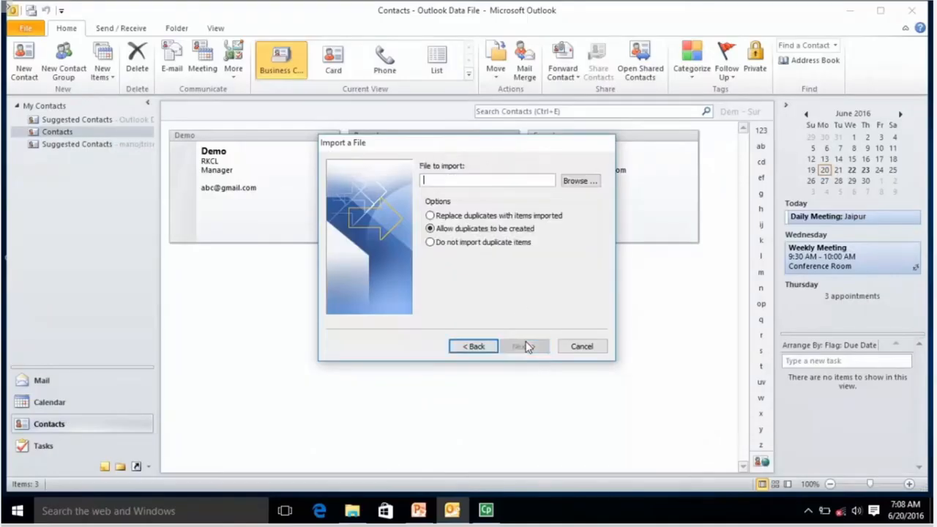
left_click(456, 216)
left_click(501, 249)
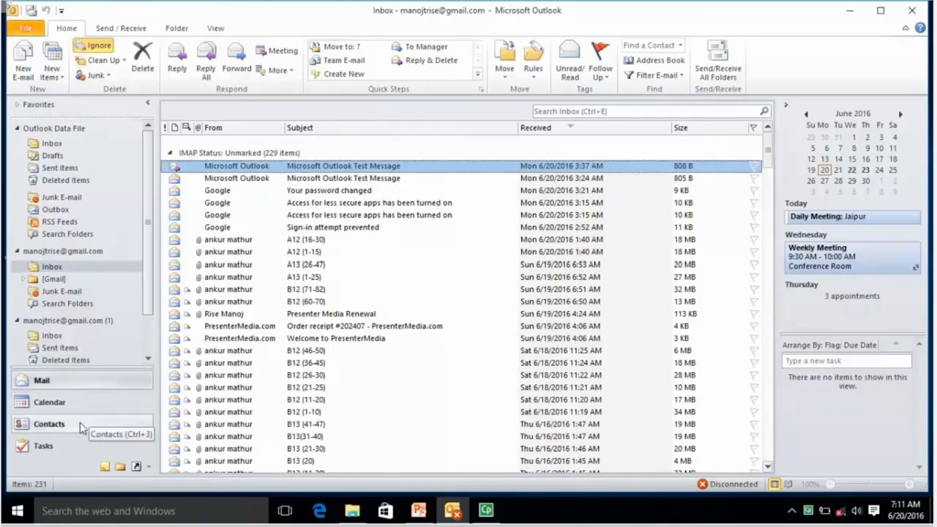
Step: Create and save task 'Task1' starting June 21, 2016, status left at Not Started
left_click(44, 445)
left_click(26, 70)
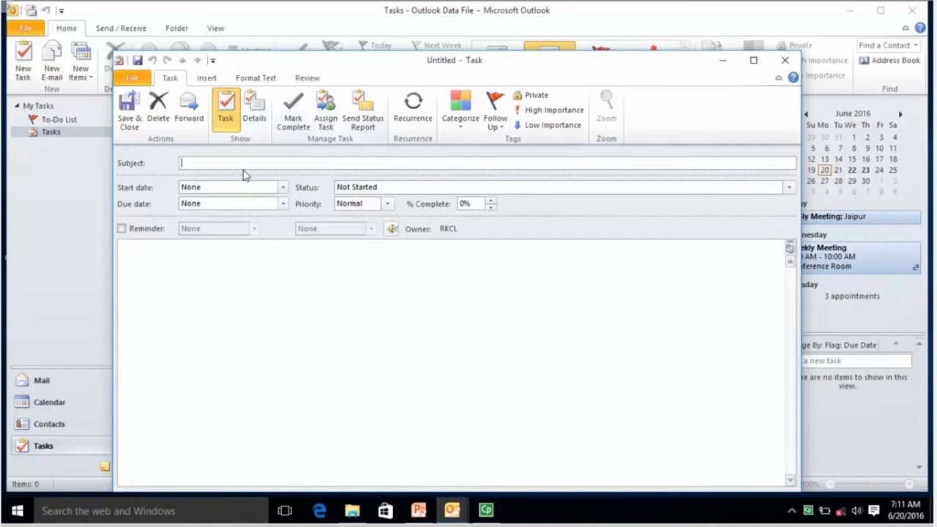
type("Task1")
left_click(283, 187)
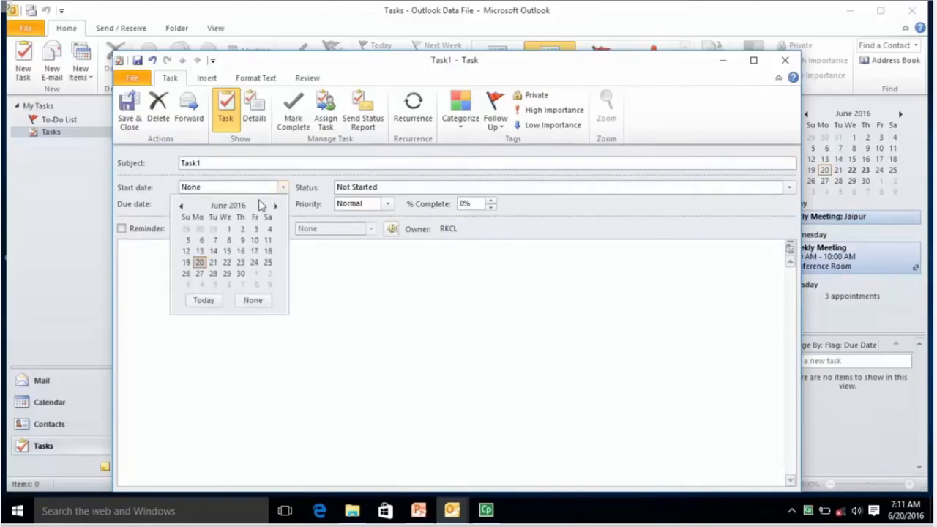
left_click(213, 262)
left_click(386, 200)
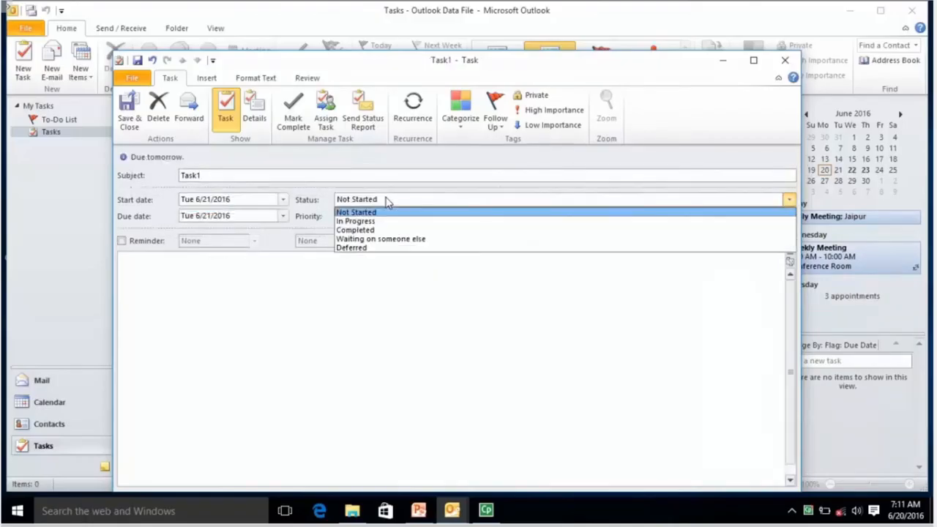
left_click(385, 203)
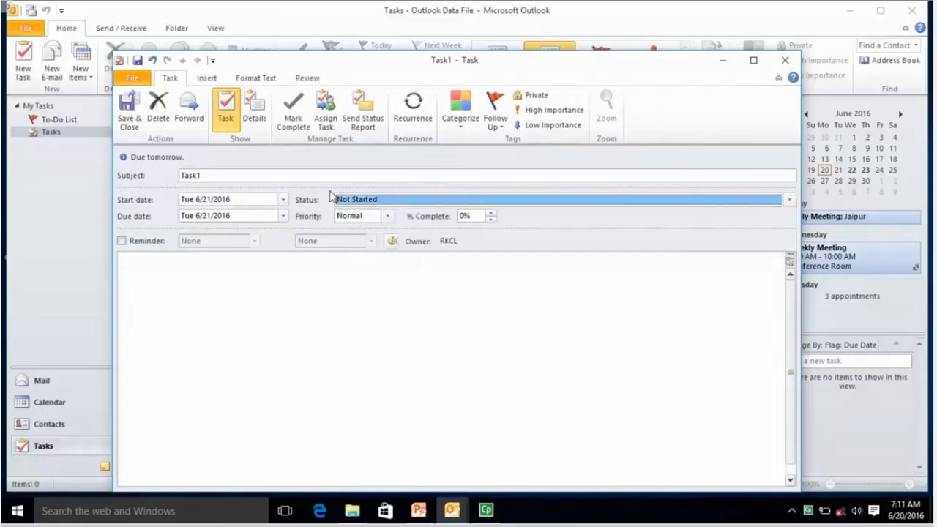
left_click(129, 119)
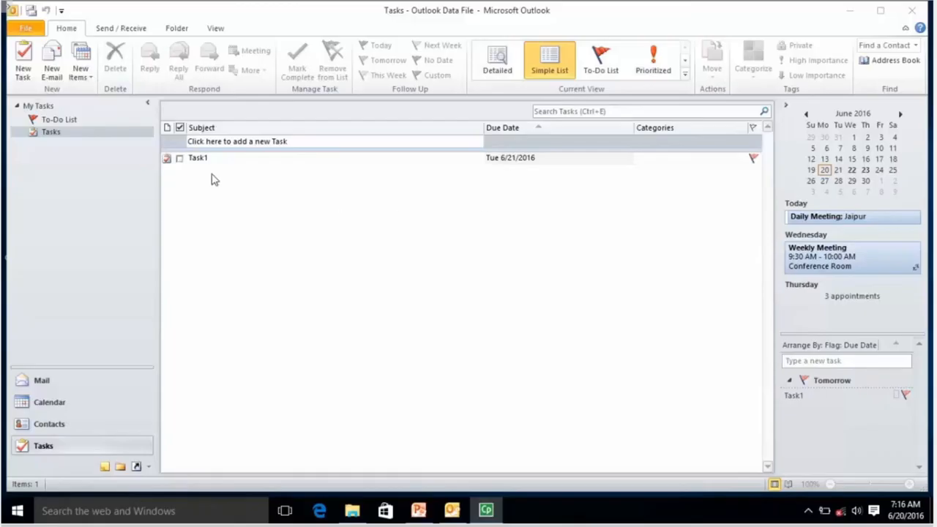
Step: Switch Tasks to the To-Do List view and open Task1
left_click(246, 158)
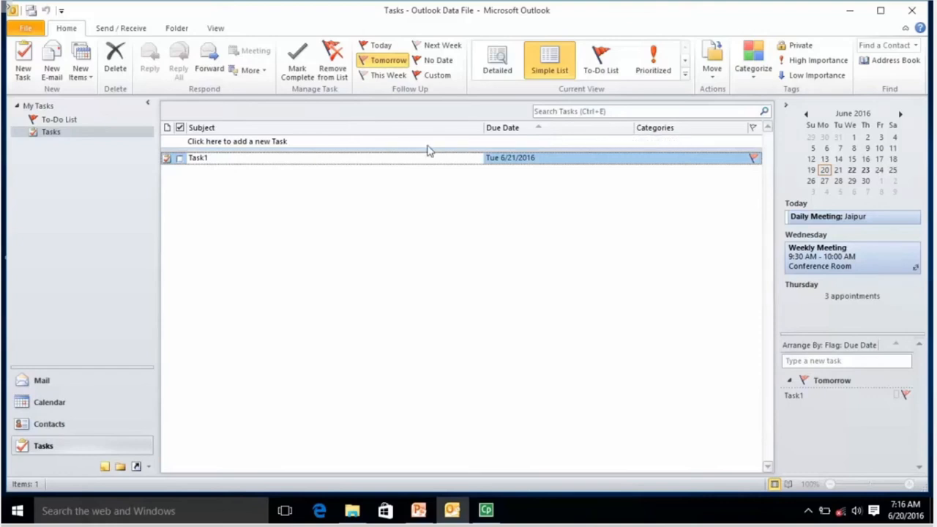
left_click(603, 67)
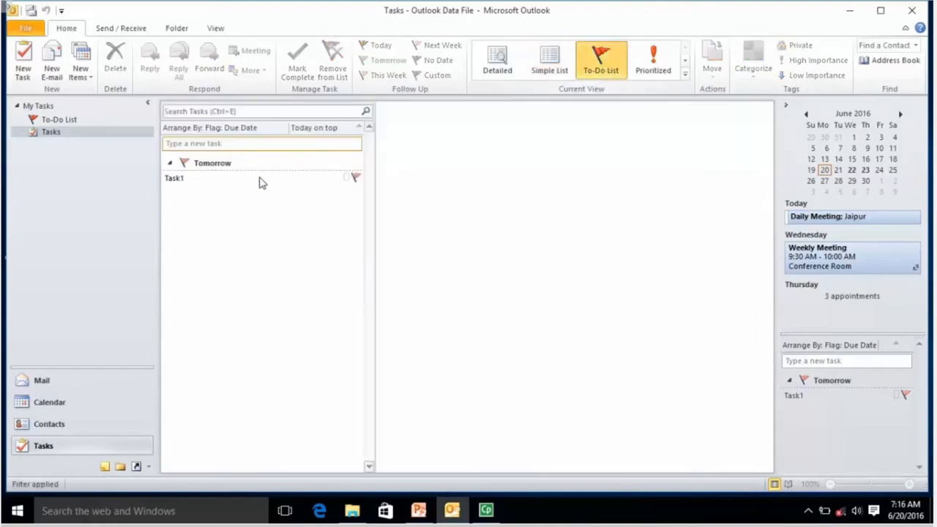
left_click(260, 180)
double_click(260, 180)
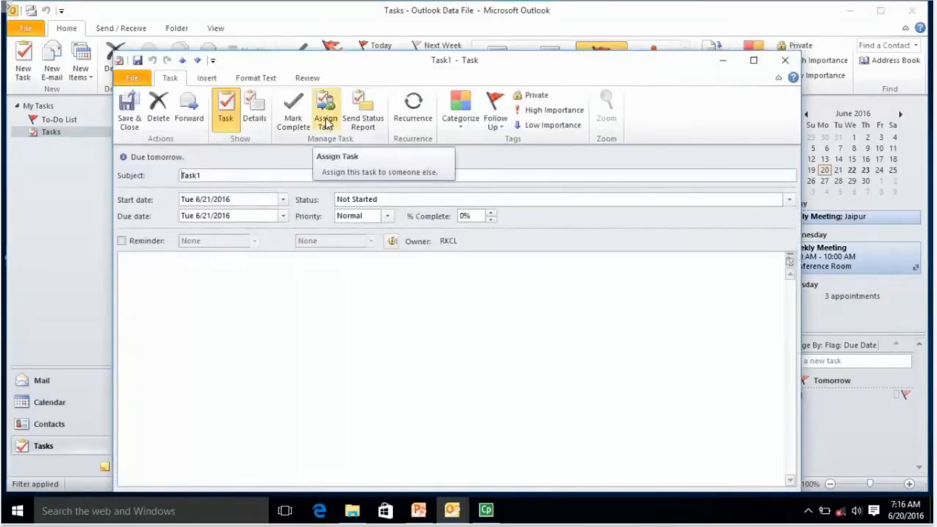
Step: Turn Task1 into an assignment addressed to the chosen contact
left_click(325, 123)
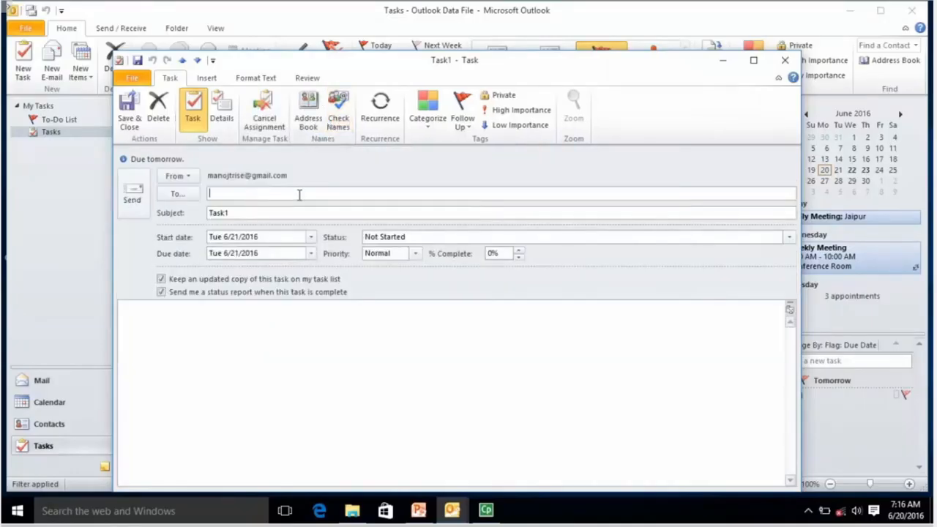
left_click(186, 195)
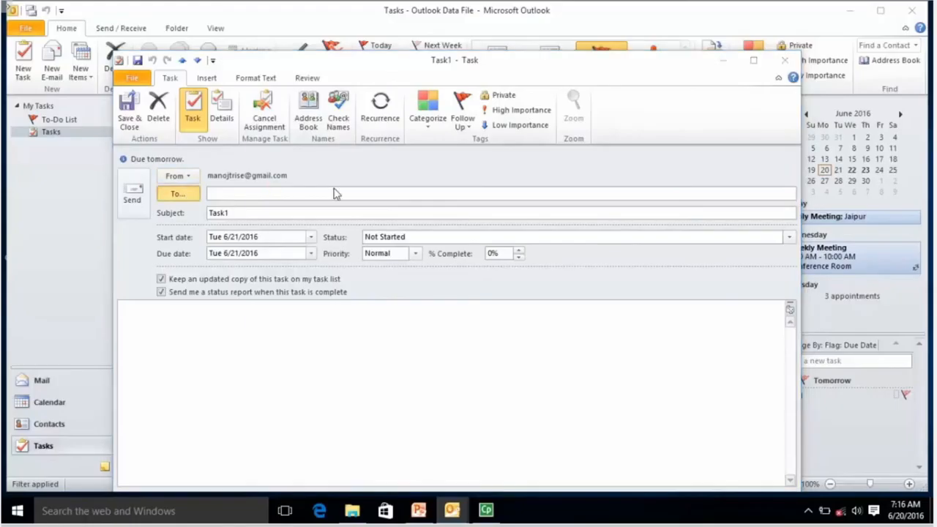
left_click(350, 219)
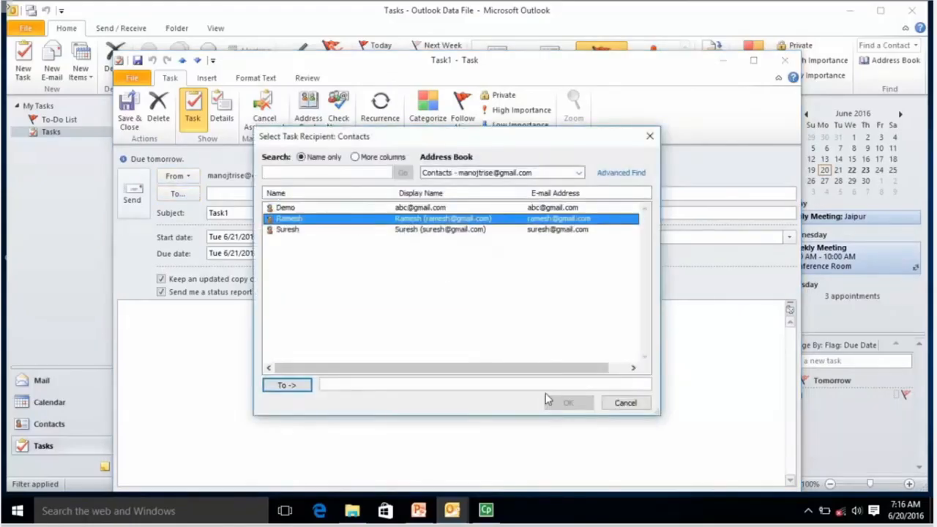
left_click(287, 386)
left_click(569, 404)
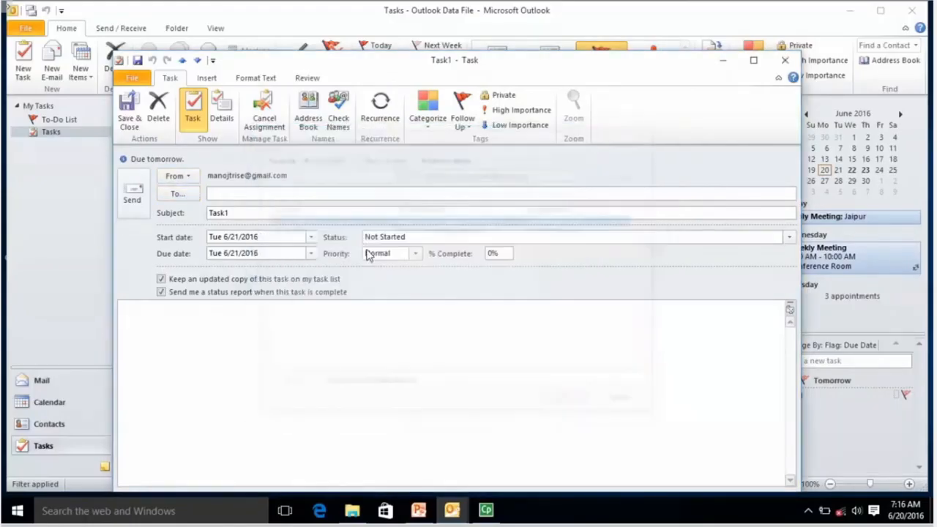
Step: Retitle it 'Task1: Business Report', start 6/22/2016, due 6/23/2016, and send the assignment
left_click(317, 196)
left_click(313, 218)
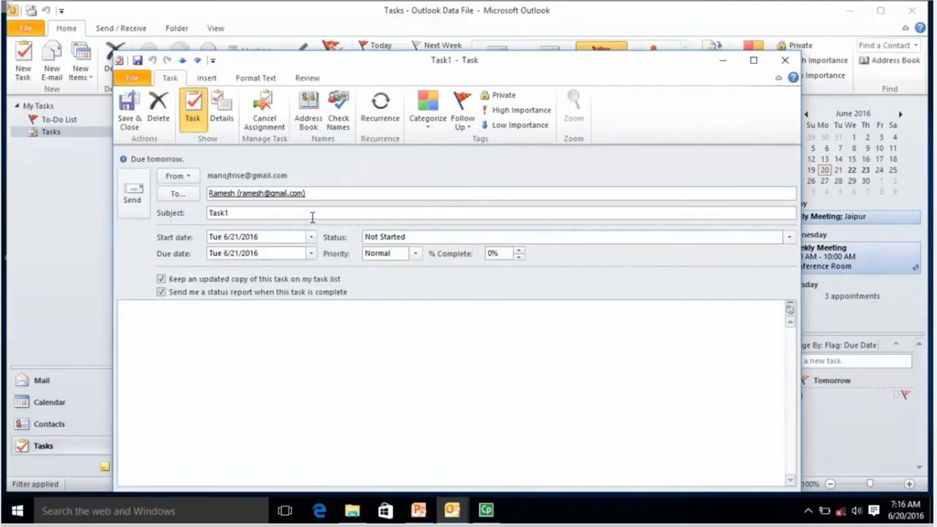
type(": Business Report")
left_click(311, 239)
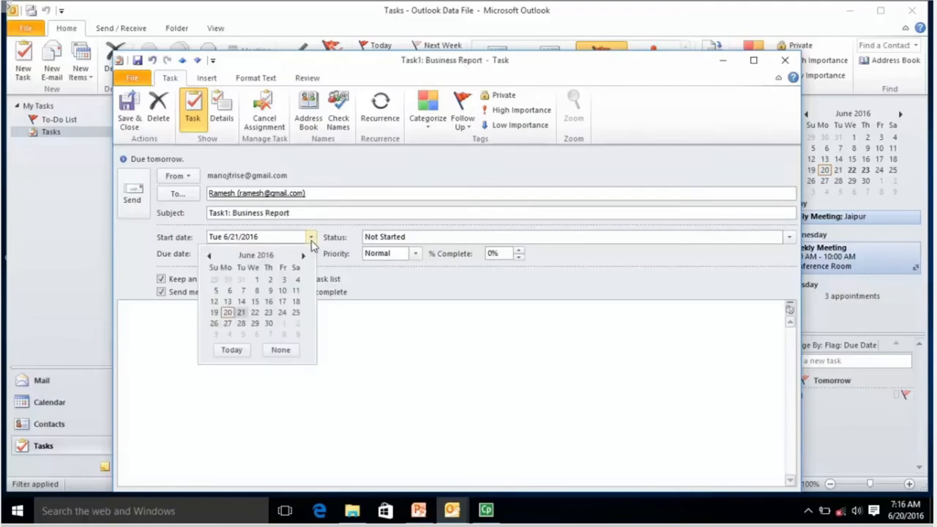
left_click(255, 312)
left_click(312, 253)
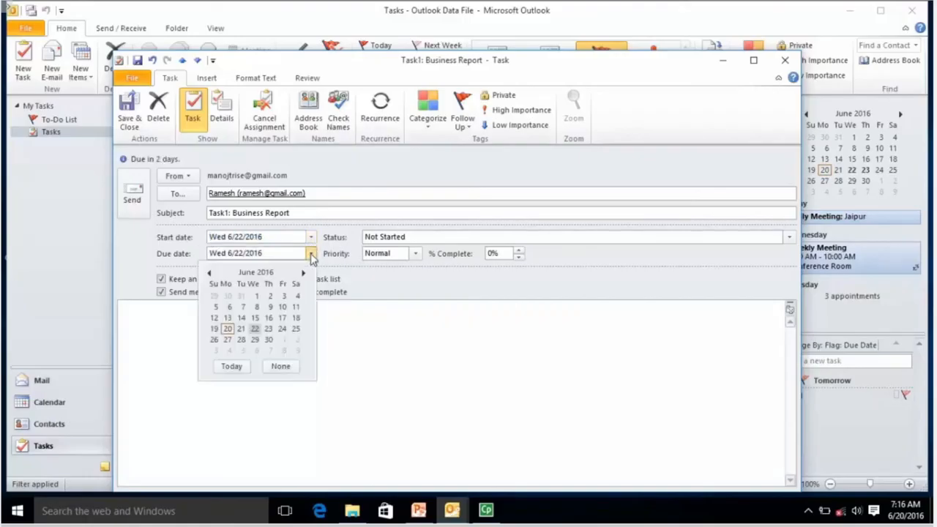
left_click(268, 329)
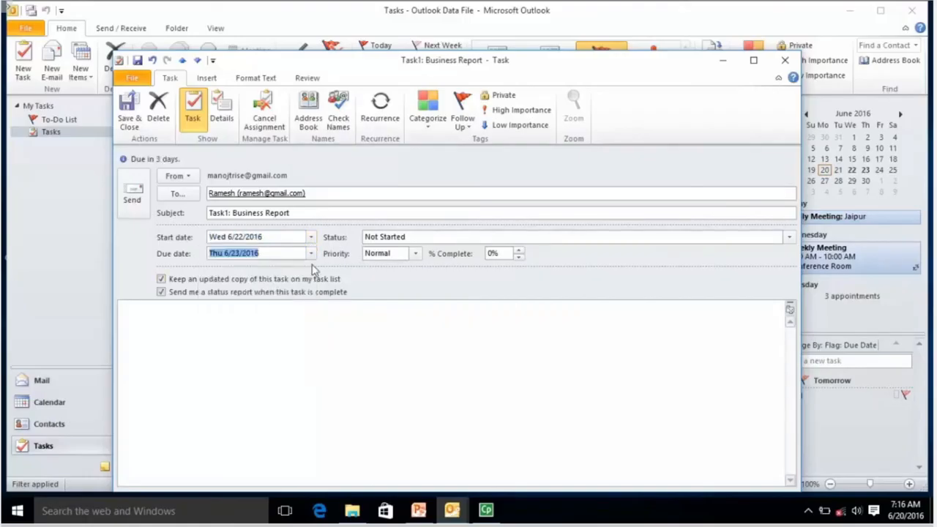
left_click(214, 334)
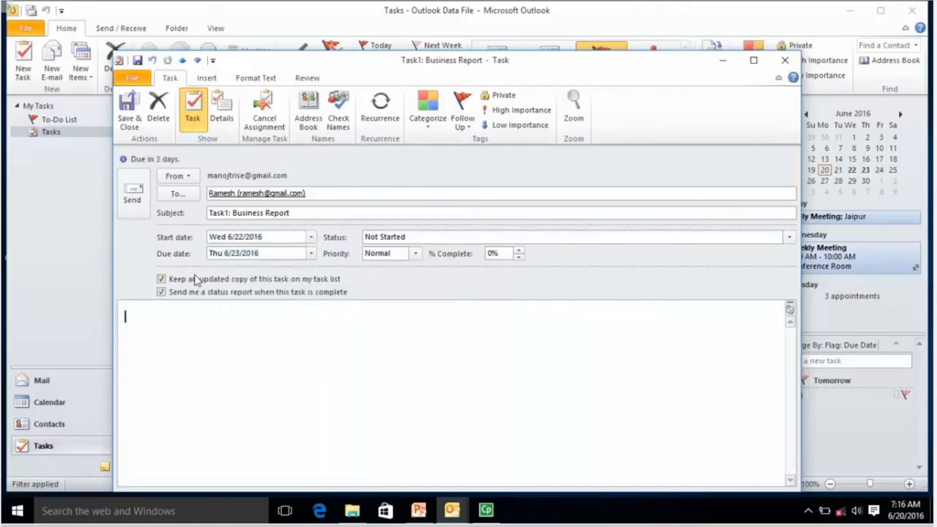
left_click(134, 200)
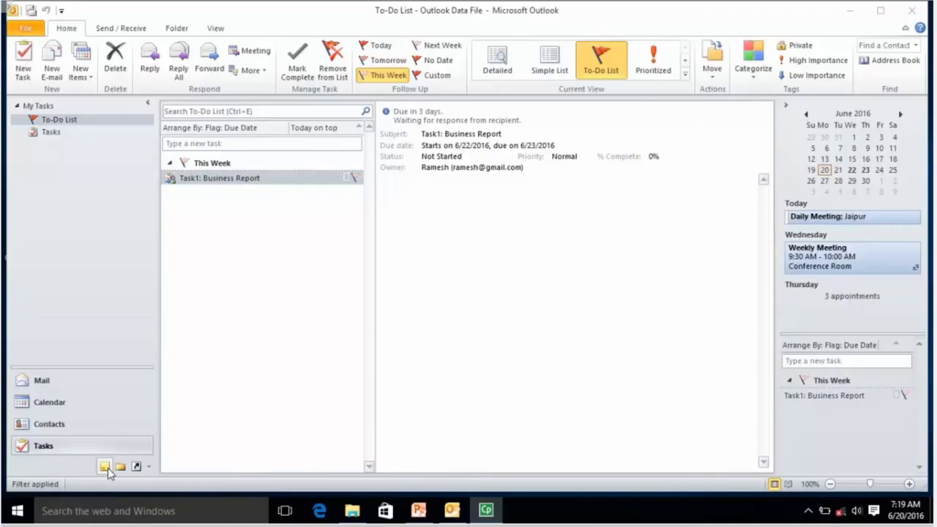
Step: Create a sticky note reading 'This is for RS-CIT Learner'
left_click(82, 69)
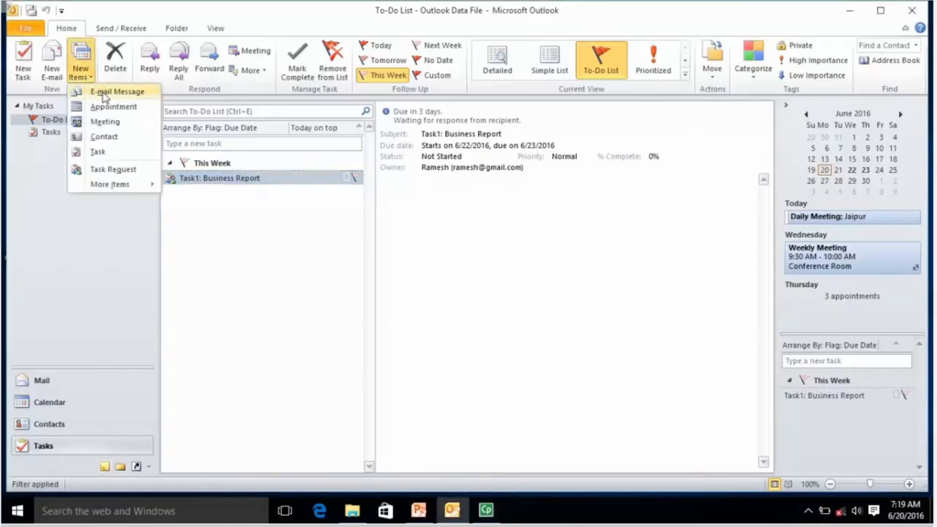
mouse_move(120, 184)
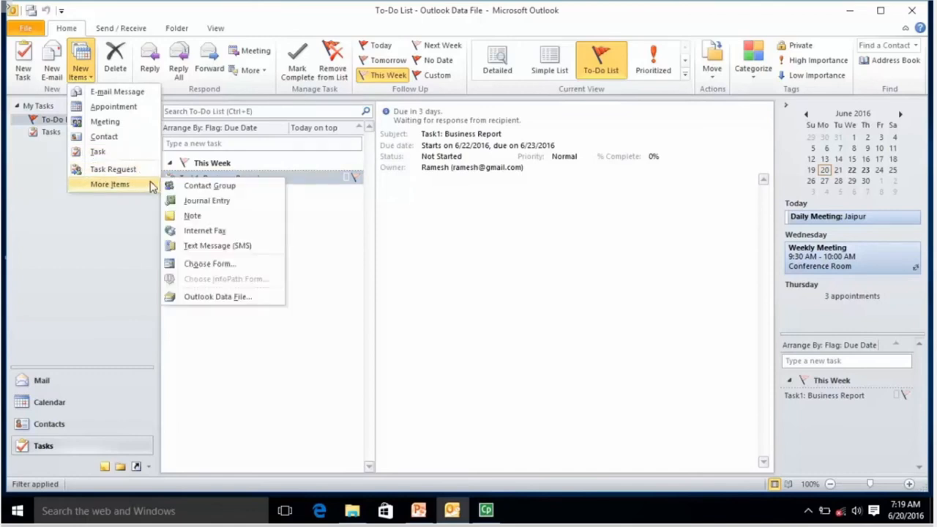
left_click(193, 216)
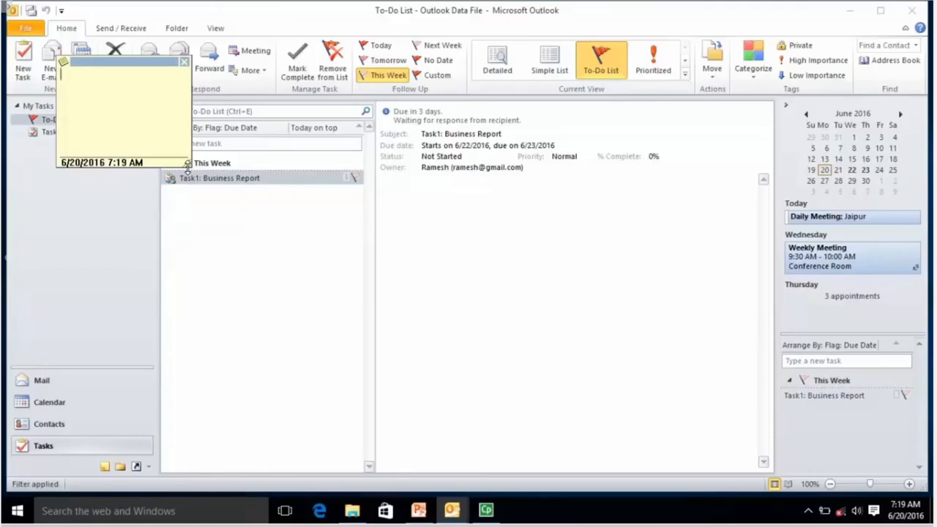
type("This is for RS-CIT Learner")
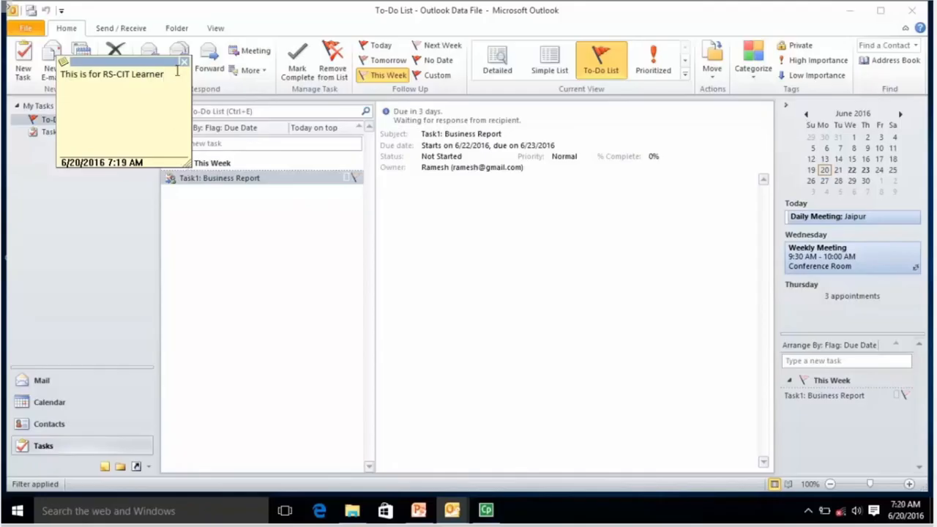
Step: Make a fresh note with the same text and drag it into the Notes area
left_click(64, 66)
left_click(63, 71)
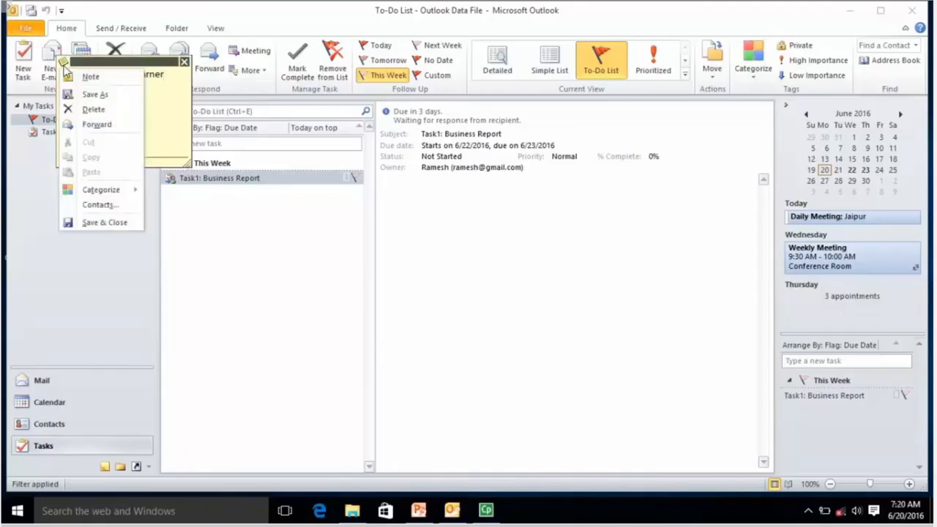
left_click(91, 77)
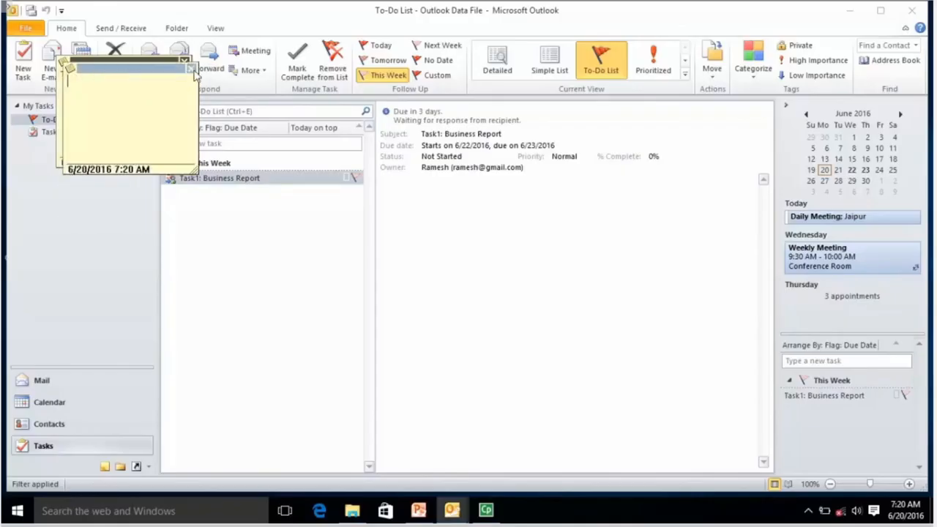
type("This is for RS-CIT Learner")
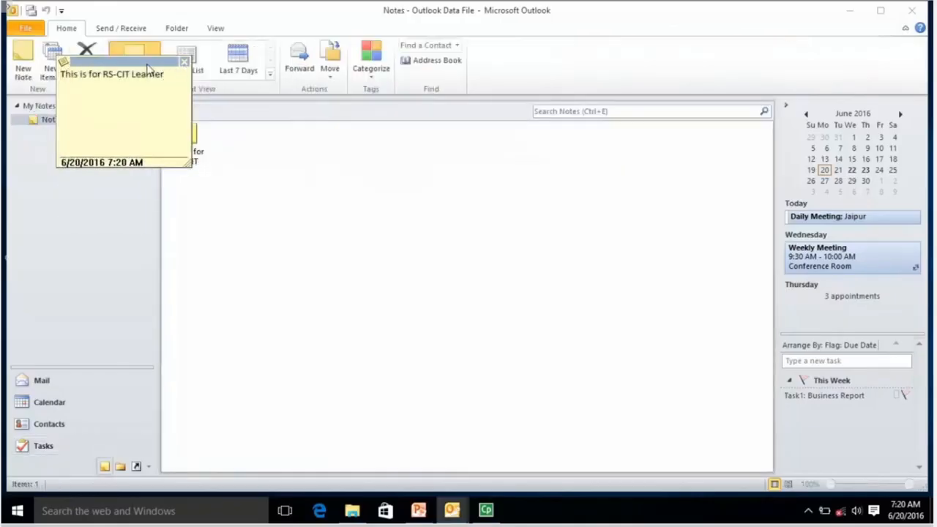
left_click_drag(117, 63, 334, 131)
left_click_drag(383, 148, 586, 188)
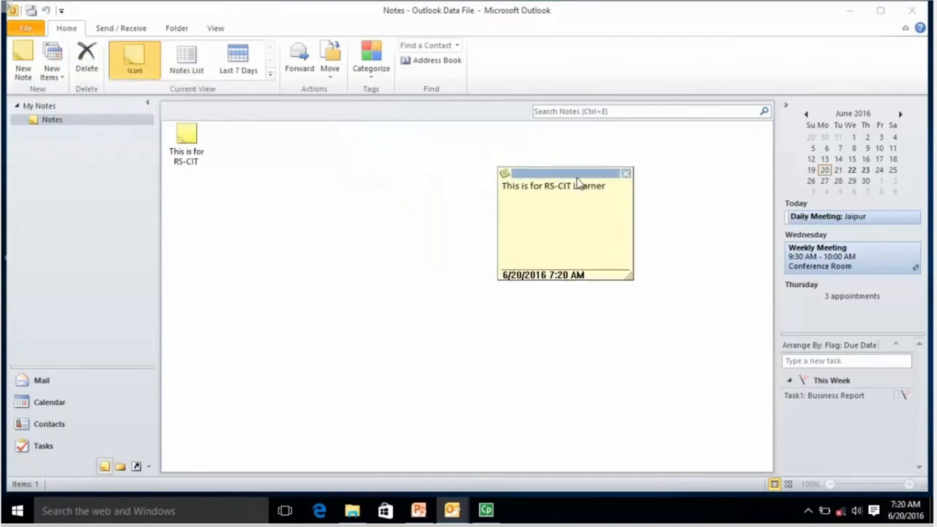
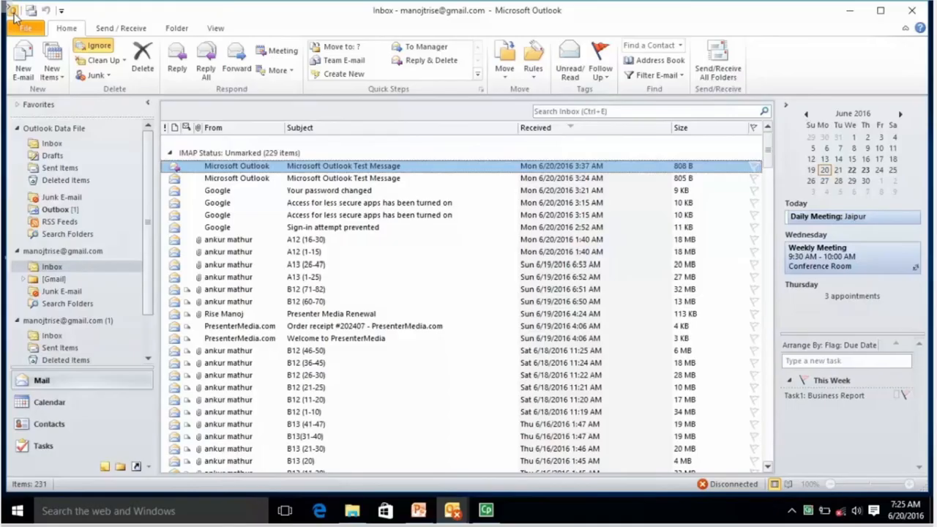
Step: Open the Import and Export wizard from Outlook Options > Advanced
left_click(24, 29)
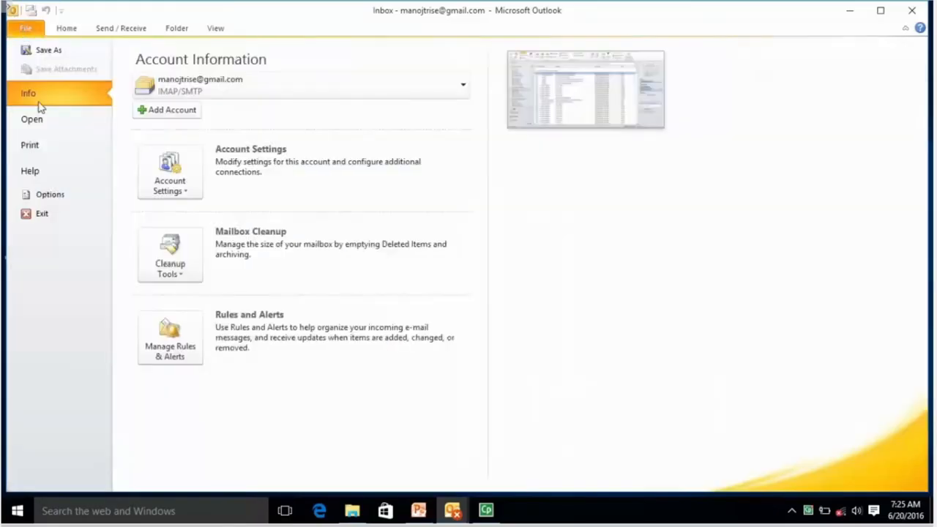
left_click(53, 200)
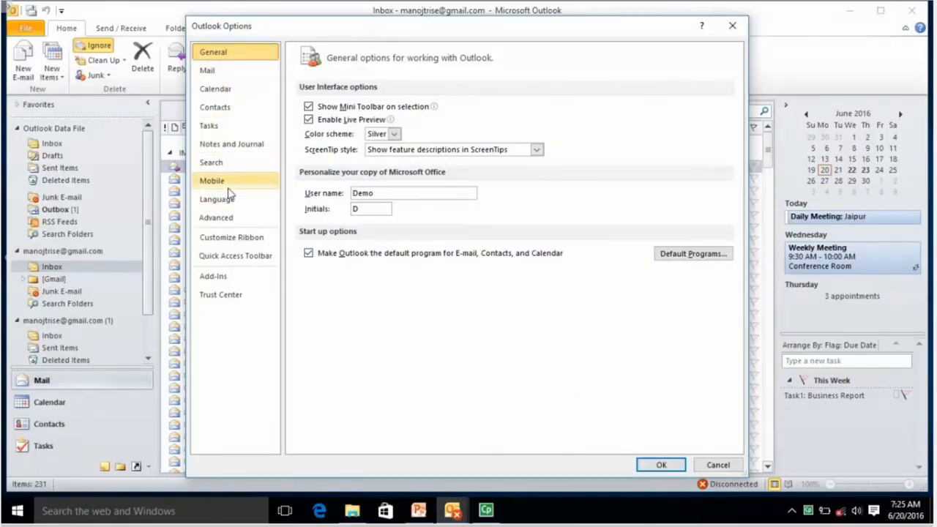
left_click(232, 220)
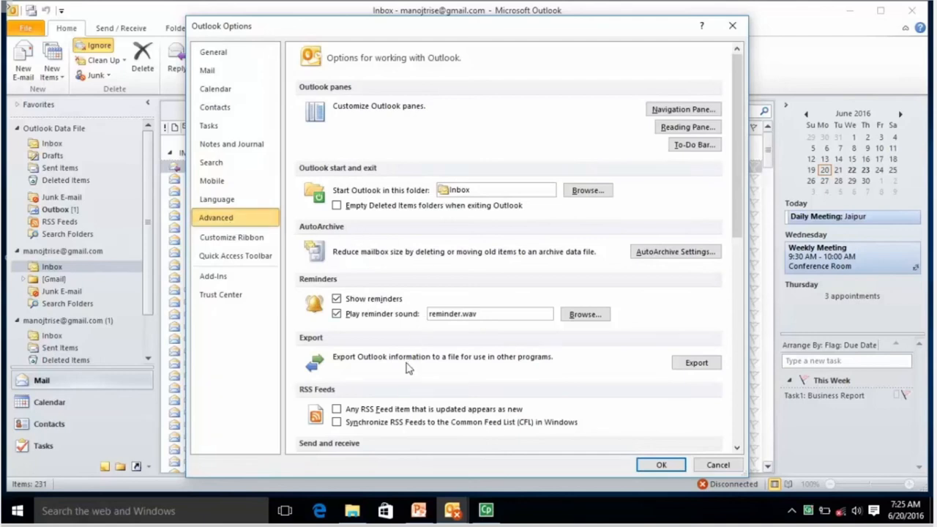
left_click(691, 362)
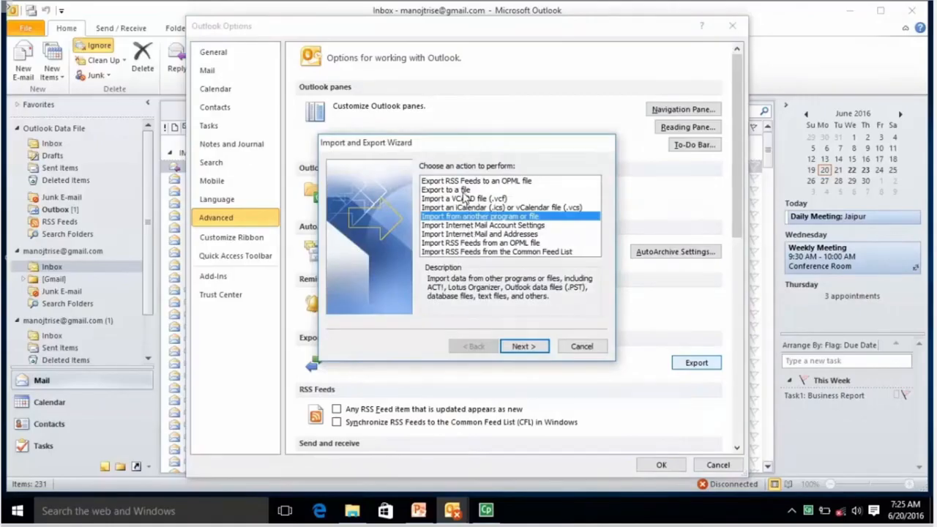
Step: Choose Export to a file with Outlook Data File (.pst) as the export type
left_click(464, 192)
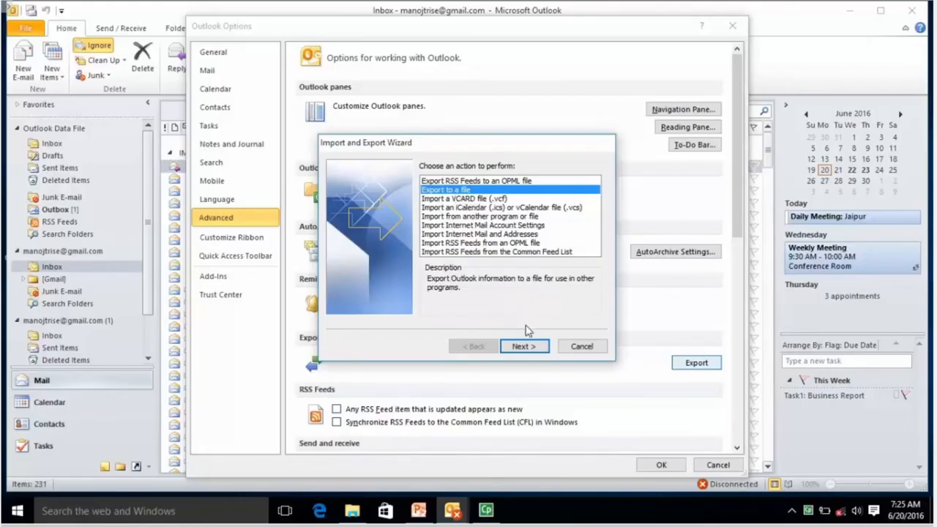
left_click(526, 347)
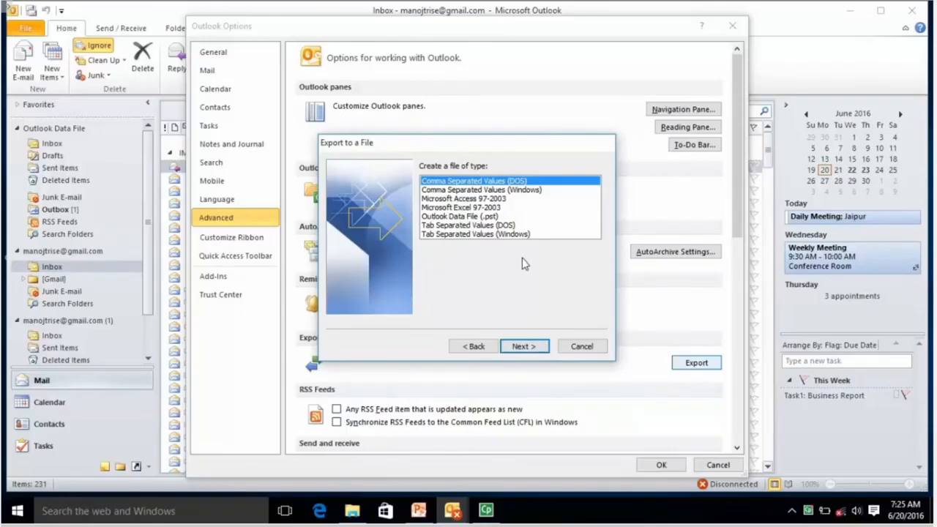
left_click(483, 218)
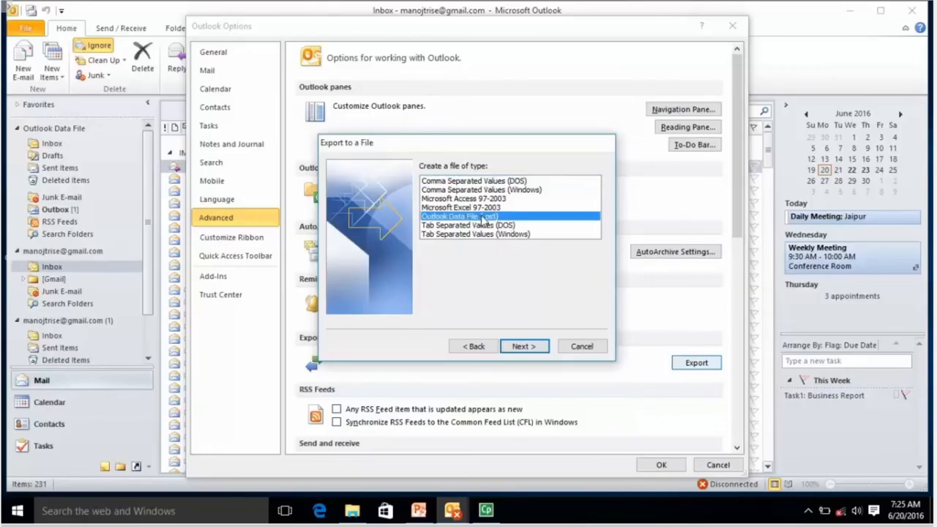
left_click(521, 347)
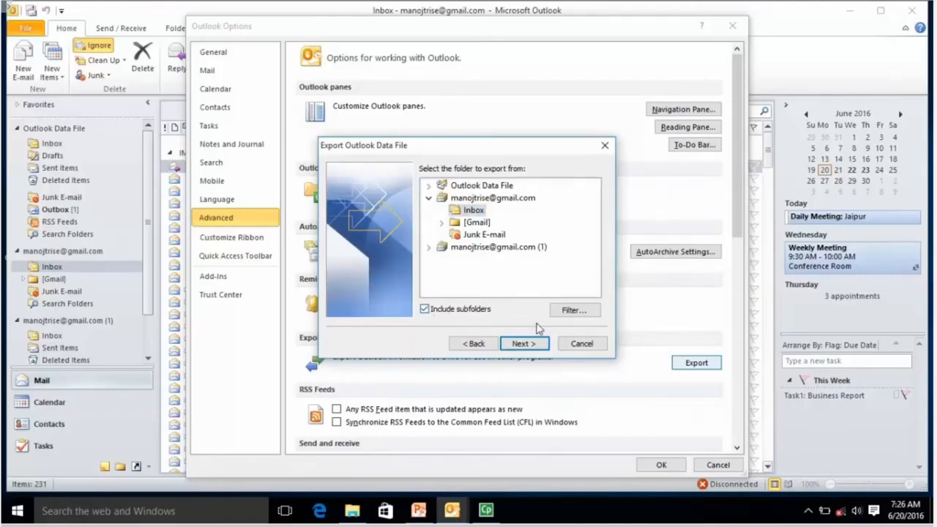
Step: Move to the save step and check the path ending in Outlook Files\backup.pst
left_click(533, 349)
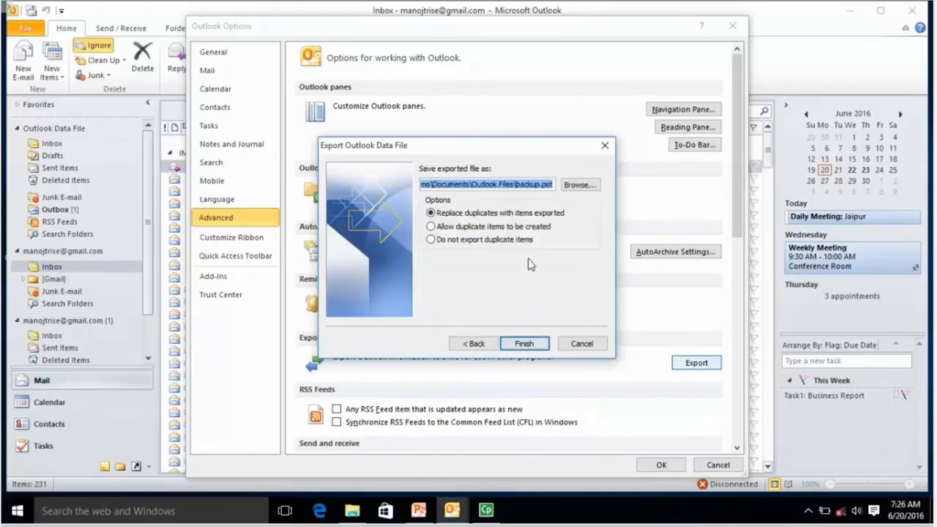
left_click(540, 186)
left_click_drag(472, 185, 547, 187)
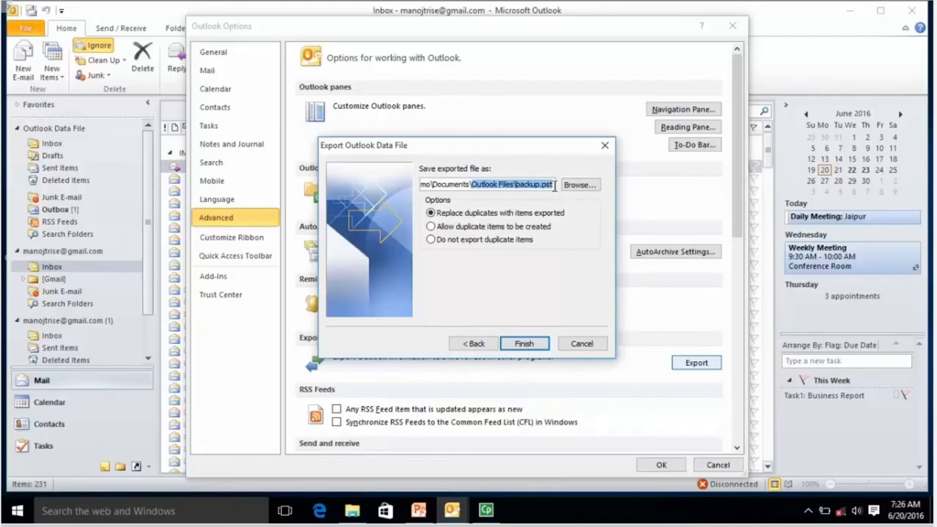
left_click(554, 184)
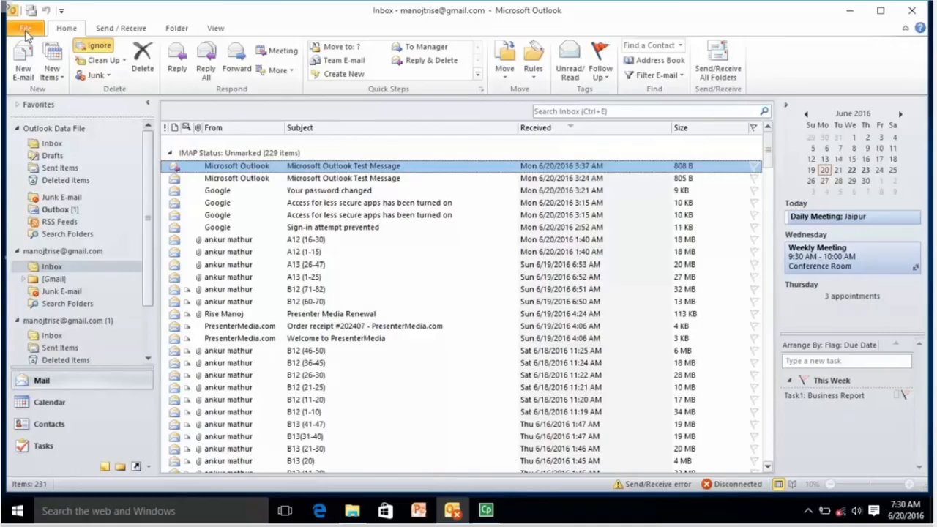
Step: Start Import from another program or file via File > Open and enter the backup file's password
left_click(26, 29)
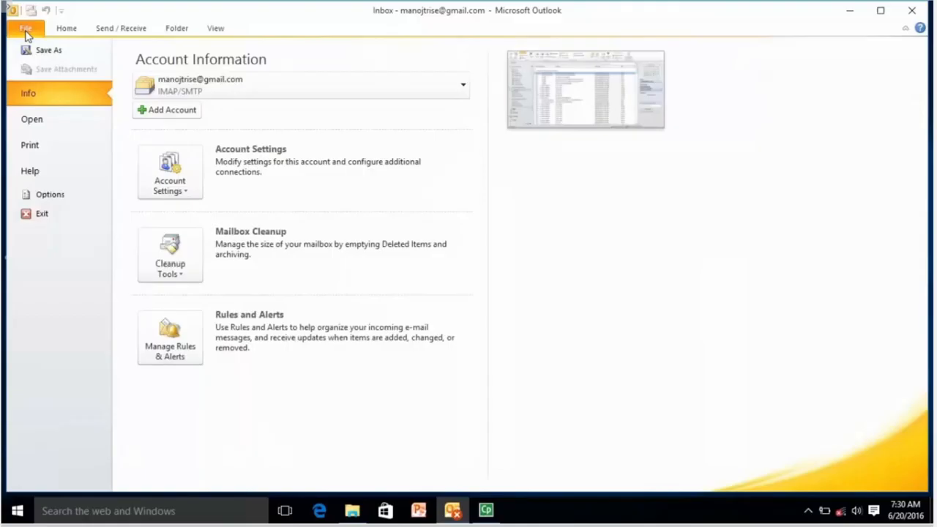
left_click(33, 120)
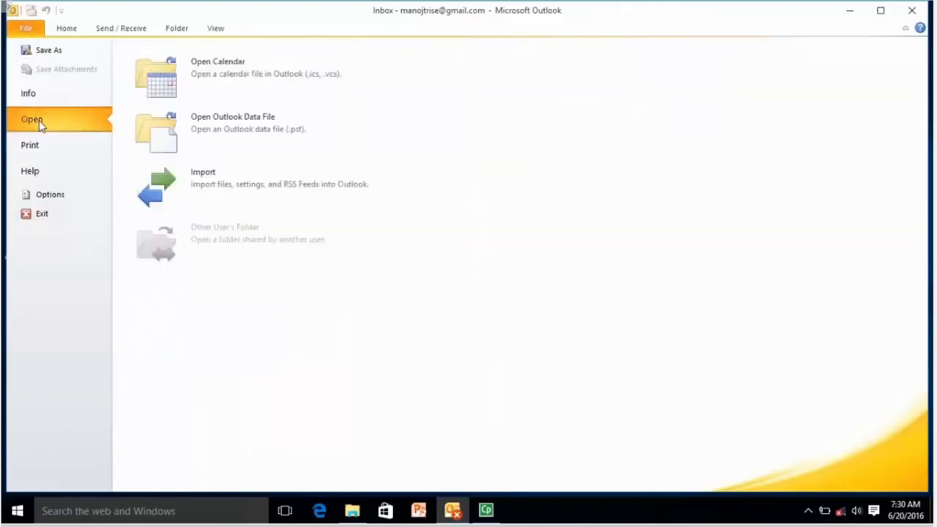
left_click(209, 184)
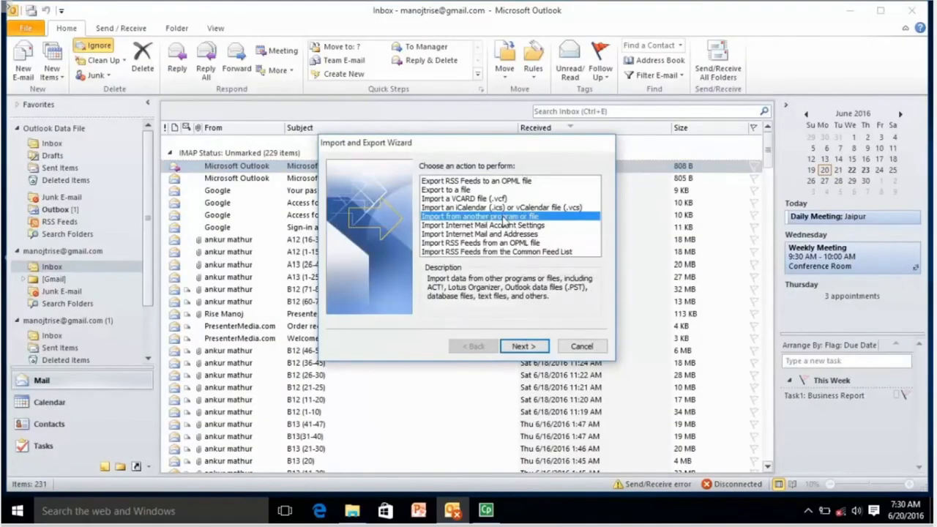
left_click(517, 346)
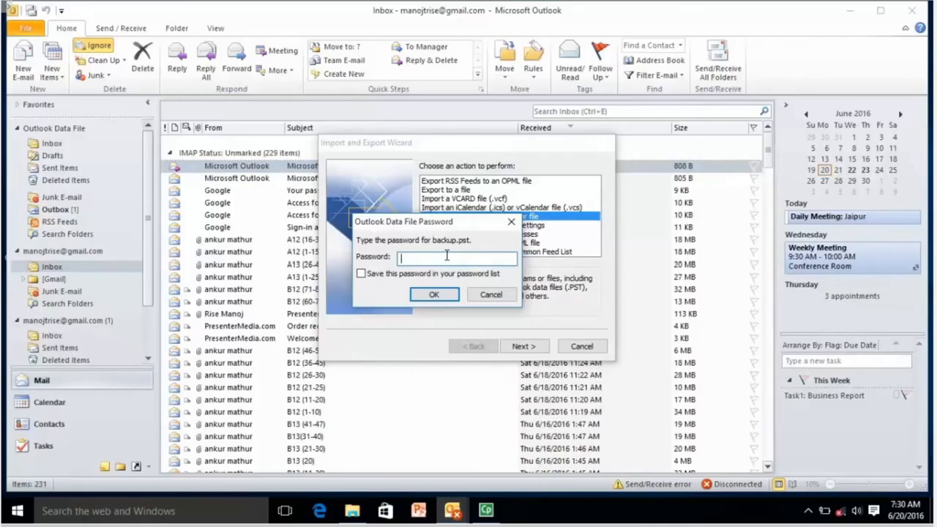
type("123")
left_click(435, 295)
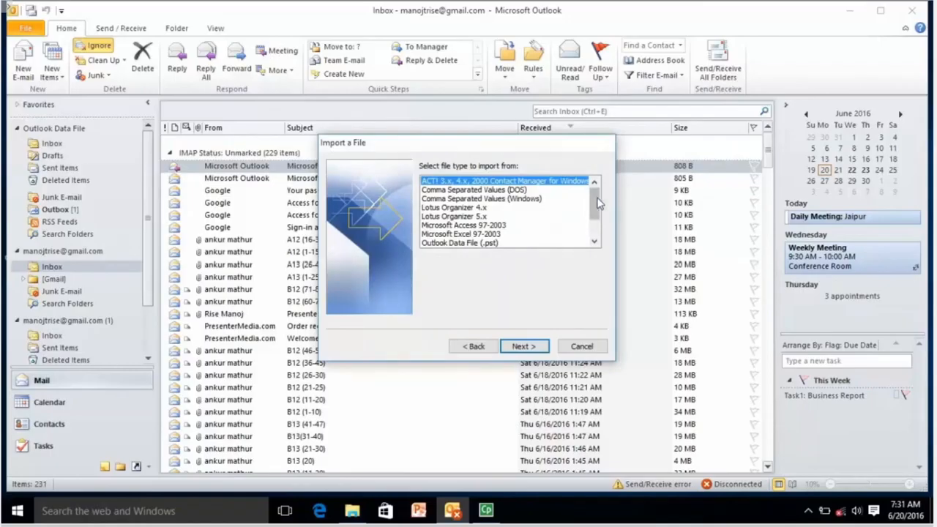
Step: Pick Outlook Data File (.pst) from the import file types and continue
left_click_drag(595, 202, 595, 221)
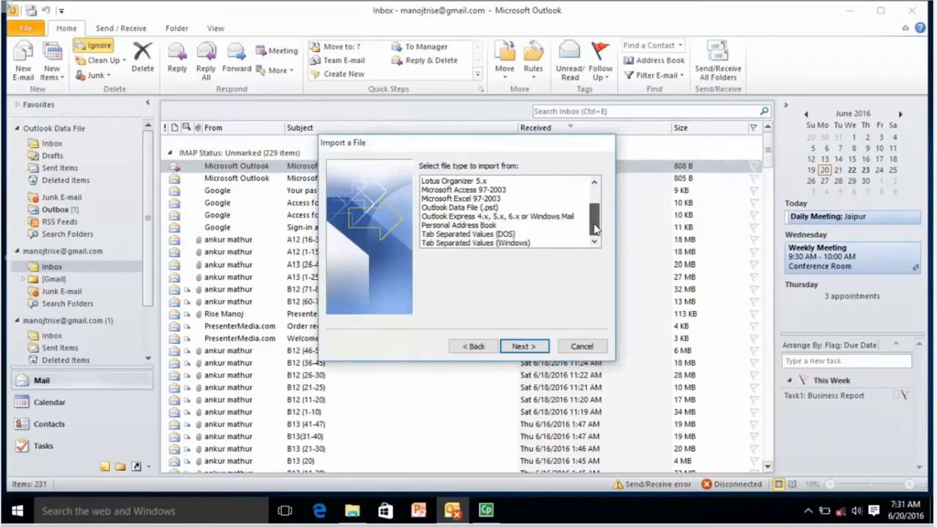
left_click(487, 208)
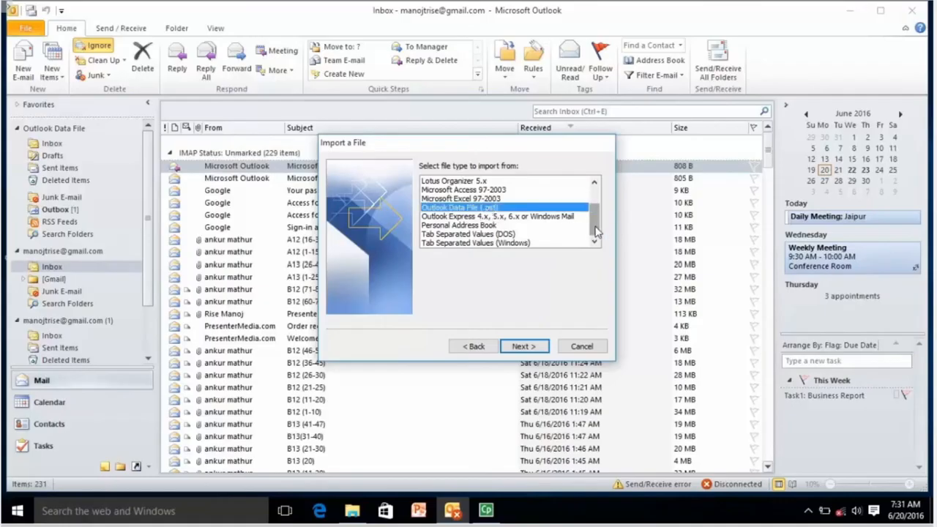
left_click_drag(595, 231, 595, 207)
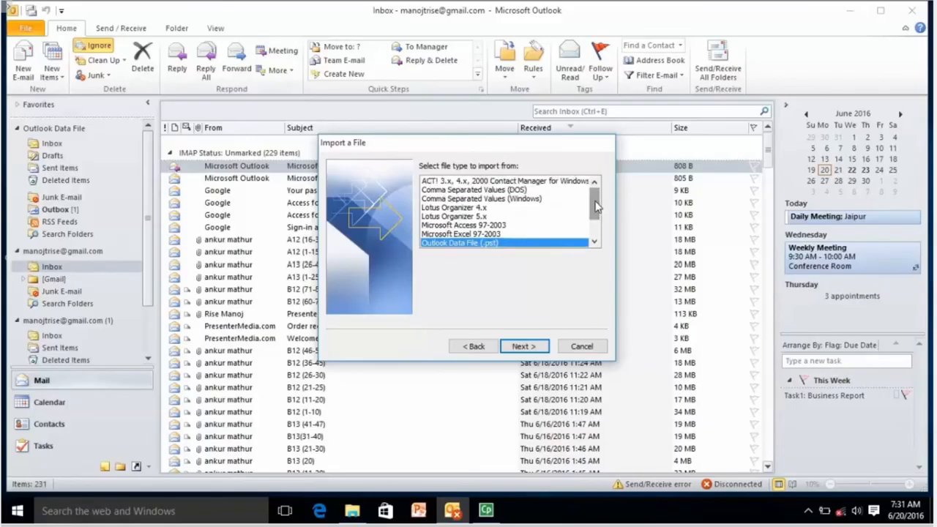
left_click_drag(597, 207, 596, 236)
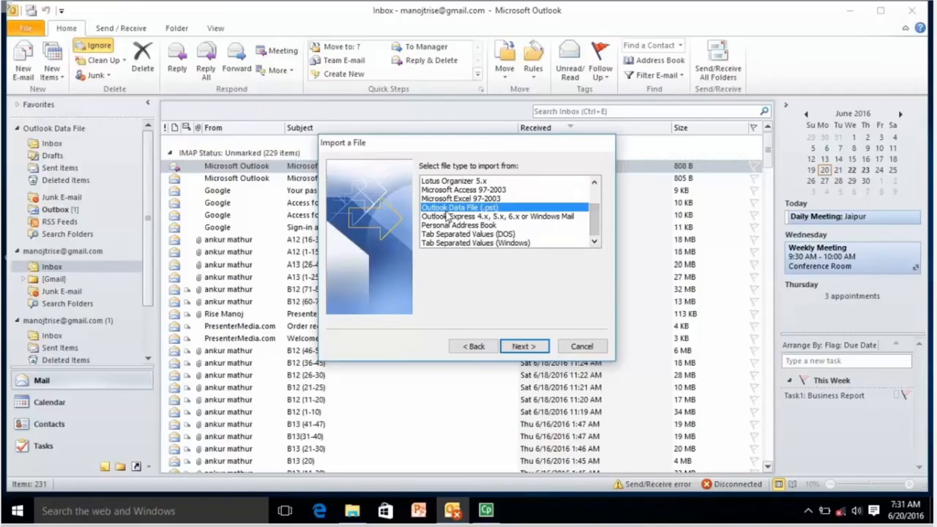
left_click(527, 347)
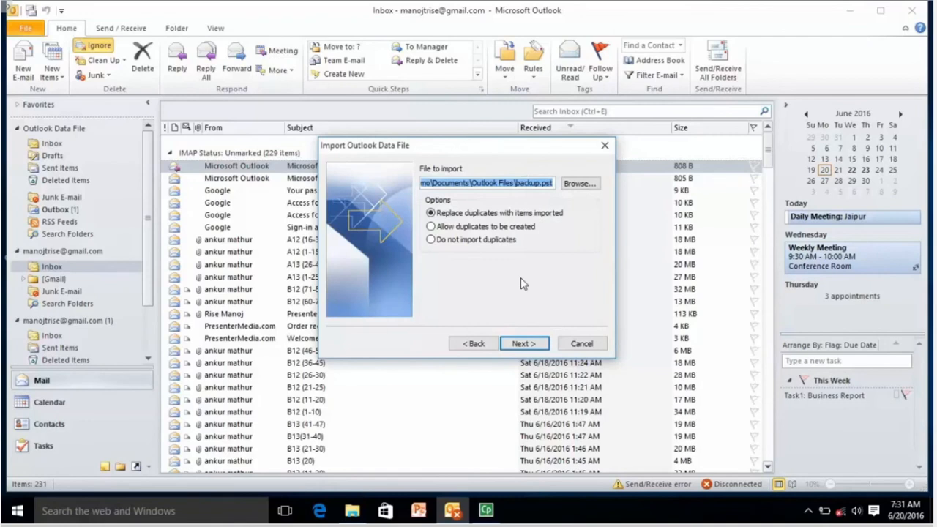
Step: Confirm backup.pst as the file to import, then select the Microsoft Outlook Test Message
left_click(524, 183)
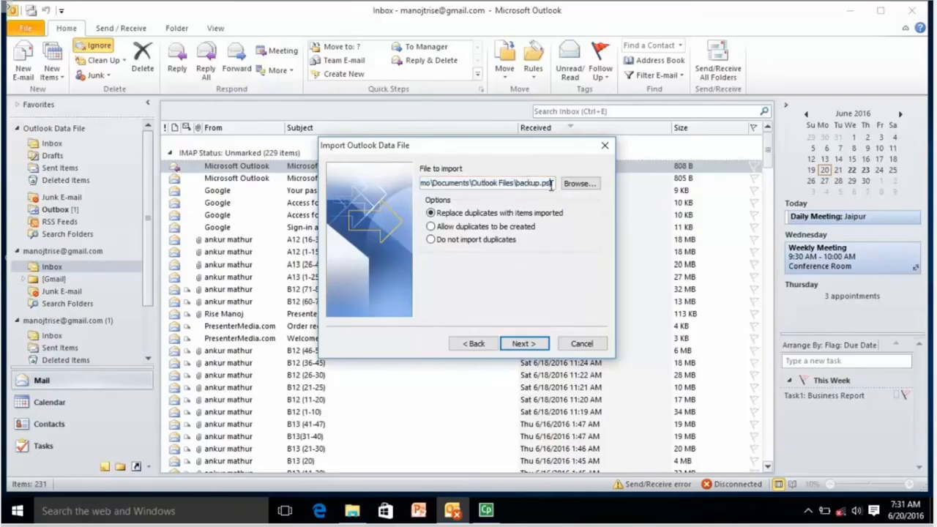
left_click_drag(552, 184, 386, 182)
left_click(492, 183)
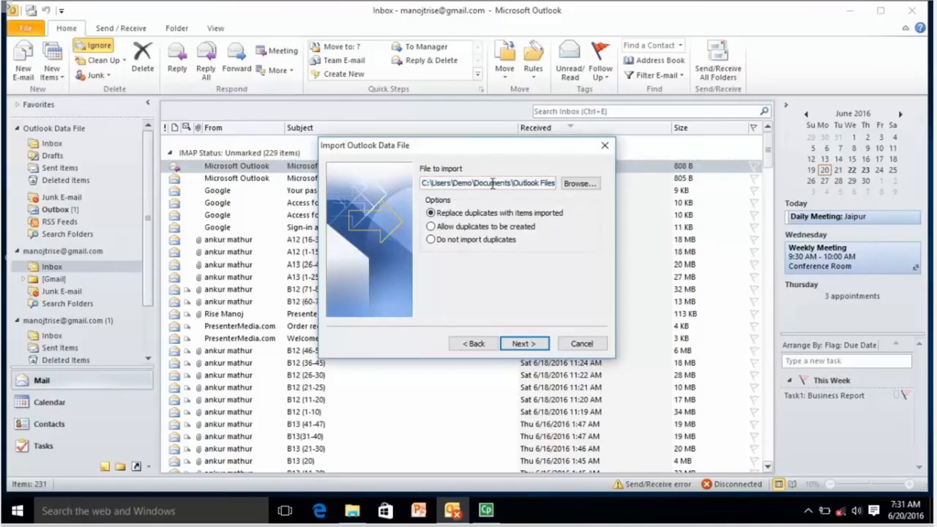
key("Right")
key("Right")
key("Right")
key("Right")
key("Right")
key("Right")
key("Right")
key("Right")
key("Right")
key("Right")
key("Right")
key("Right")
key("Right")
key("Right")
key("Right")
key("Right")
key("Right")
key("Right")
key("Right")
key("Right")
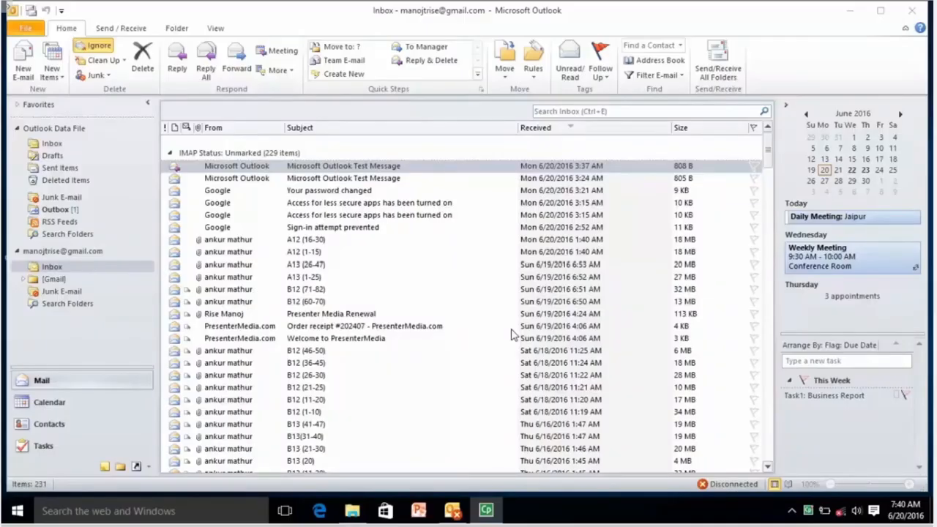
left_click(346, 170)
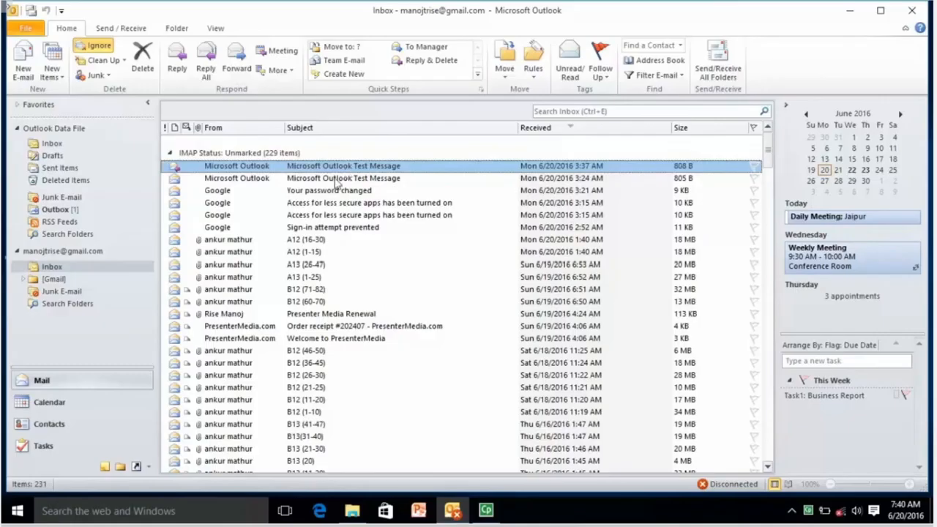
Step: Step through Calendar, Contacts and Tasks, then go back to the Mail inbox
left_click(102, 404)
left_click(95, 423)
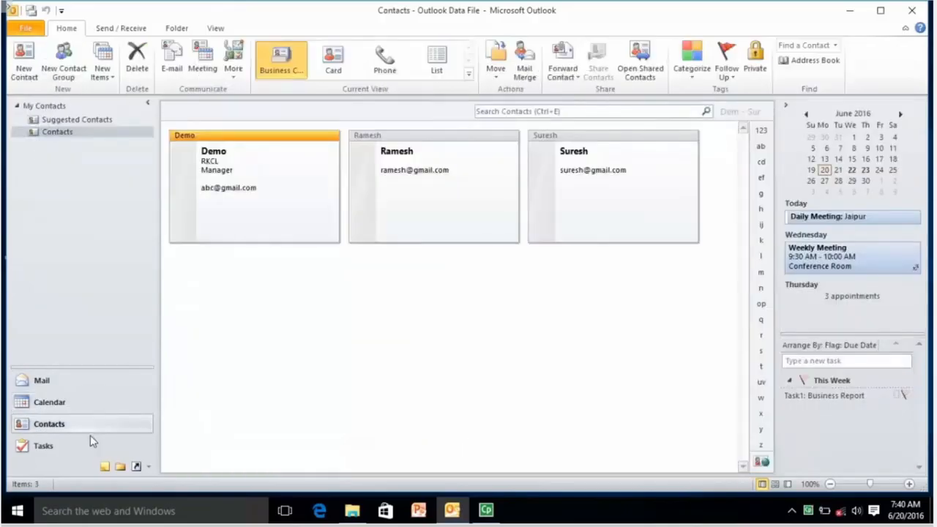
left_click(90, 446)
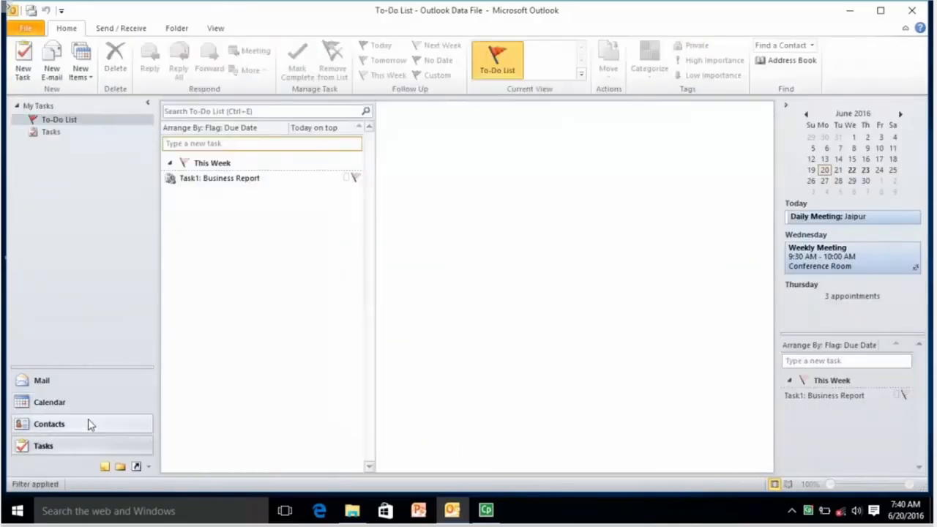
left_click(89, 381)
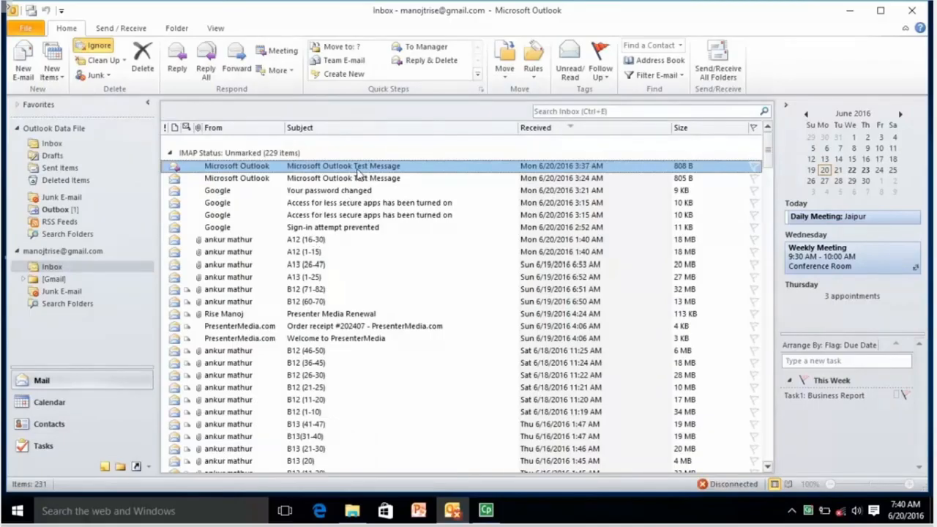
key("ctrl+p")
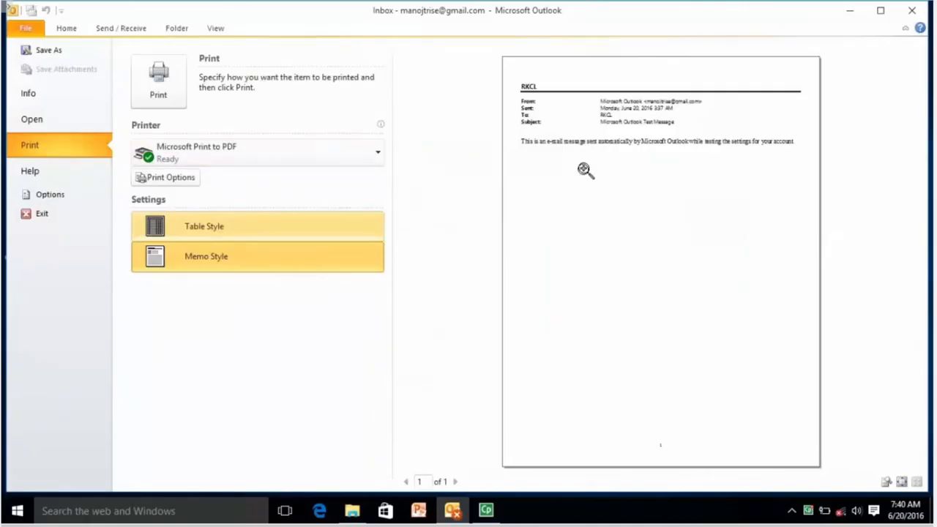
left_click(260, 231)
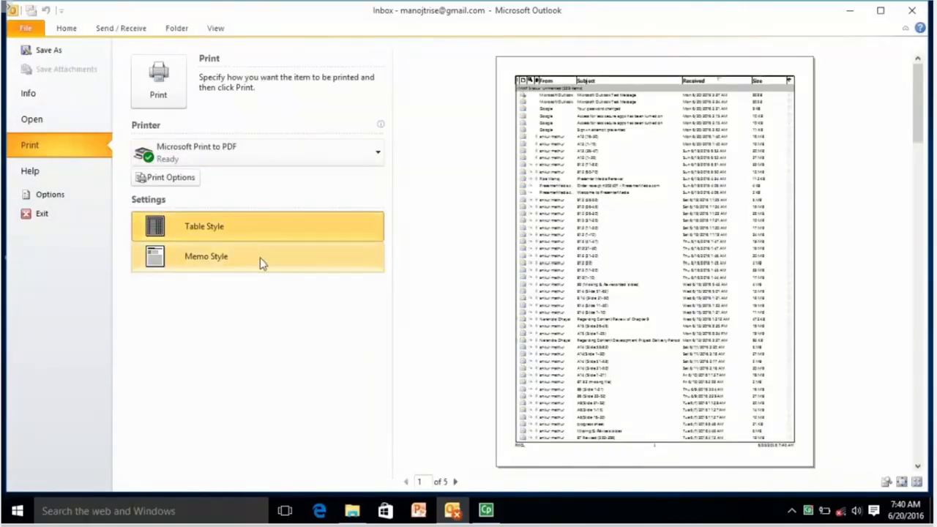
left_click(260, 257)
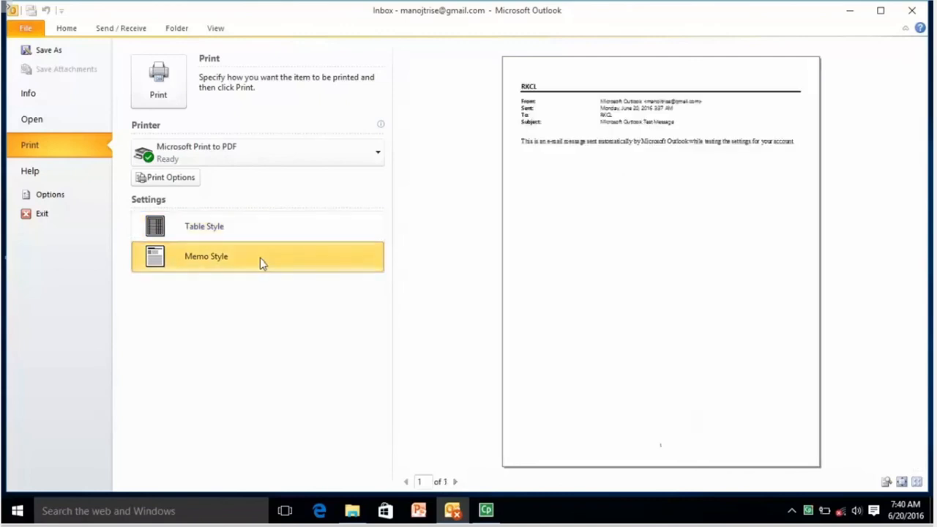
key("Escape")
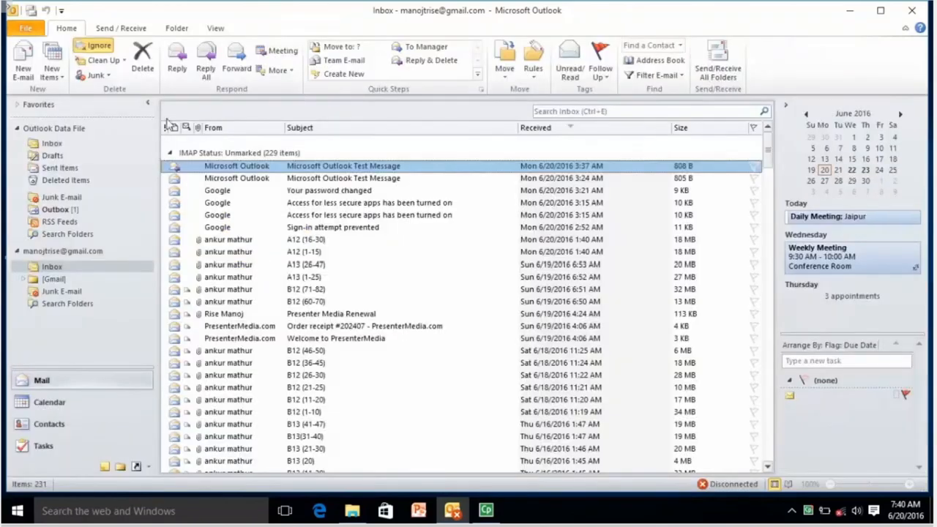
left_click(24, 27)
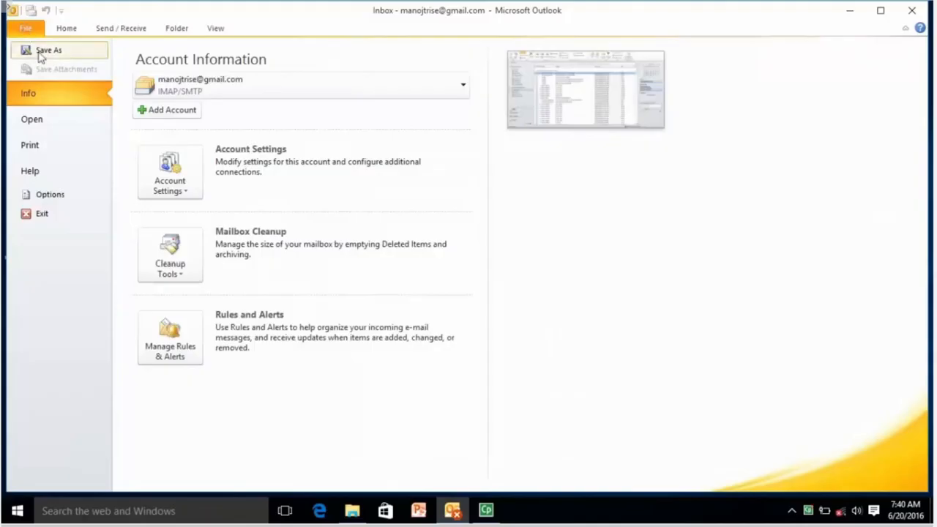
left_click(58, 146)
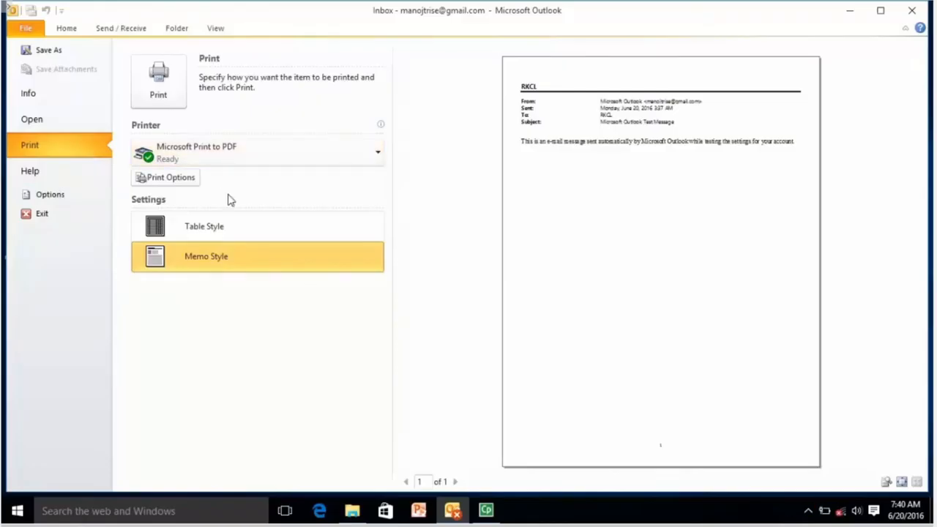
key("Escape")
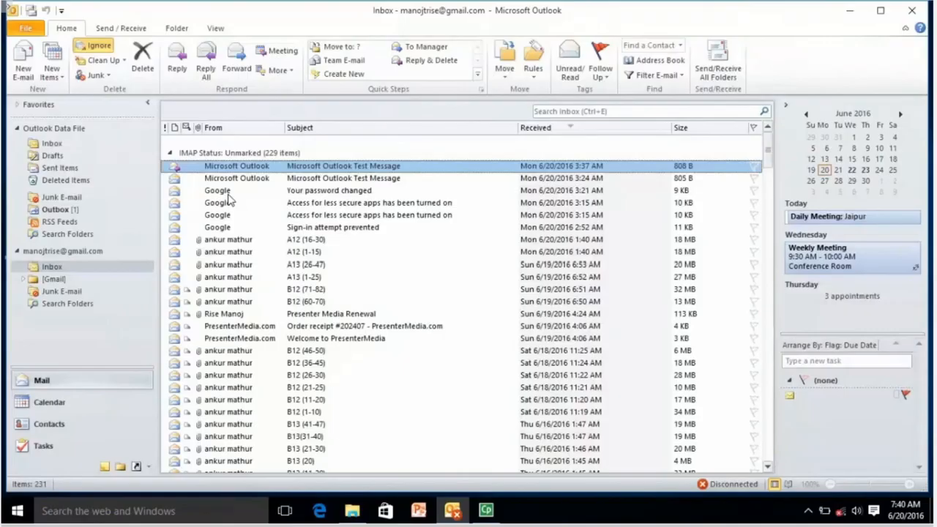
Step: Select the 9:00 slot on June 20 in Calendar and open the Print preview
left_click(92, 403)
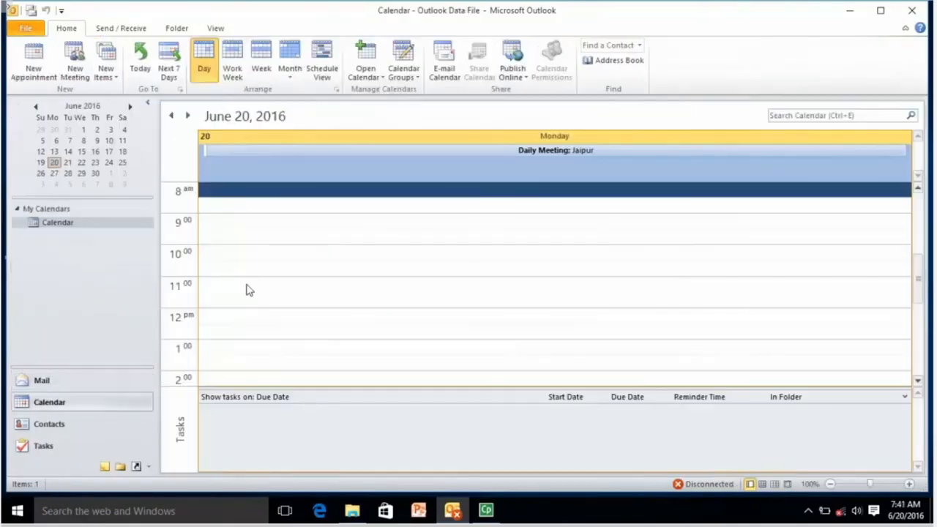
left_click(348, 225)
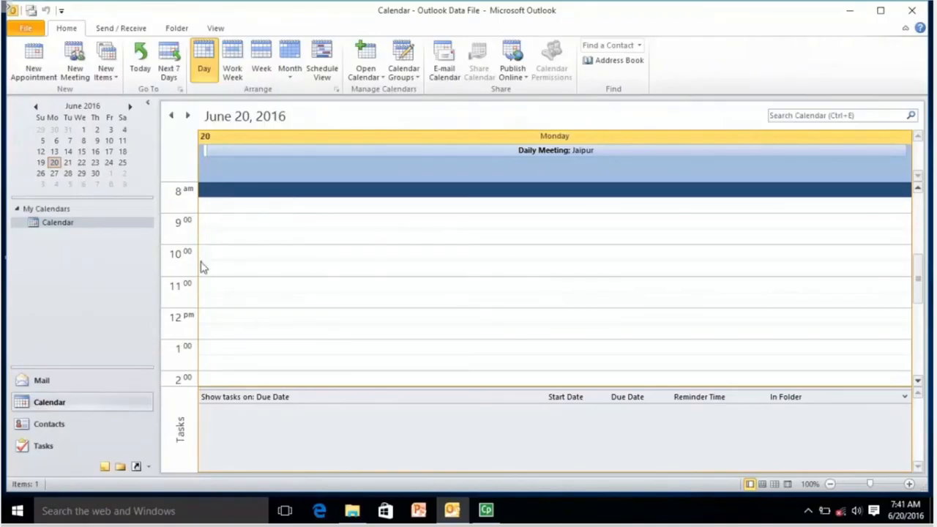
left_click(26, 34)
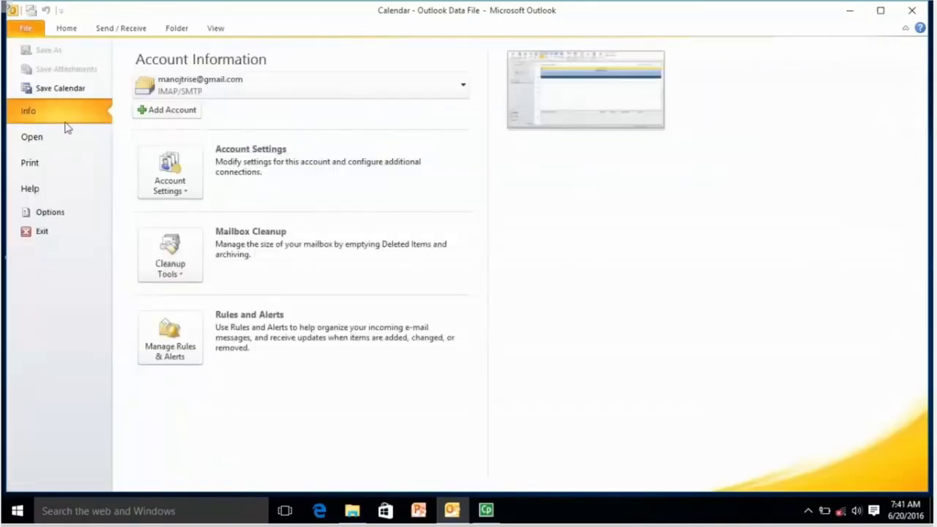
left_click(67, 167)
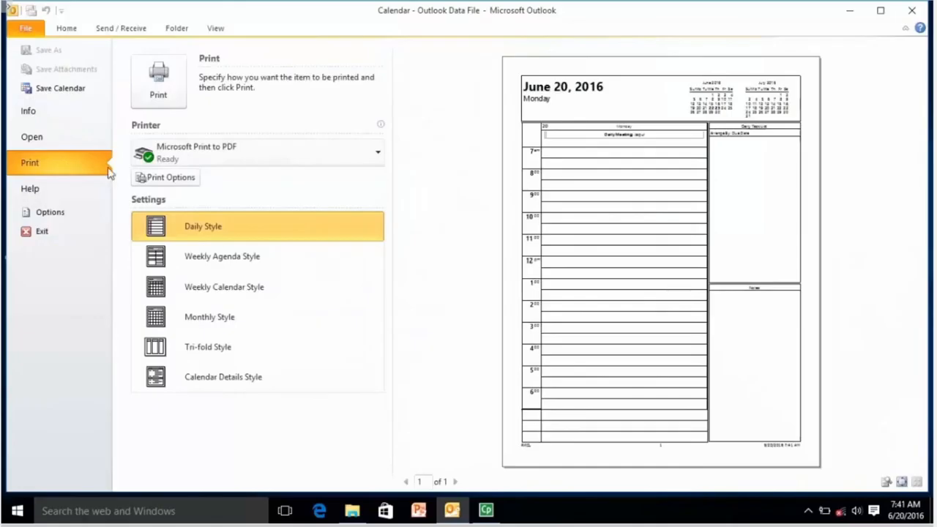
left_click(265, 261)
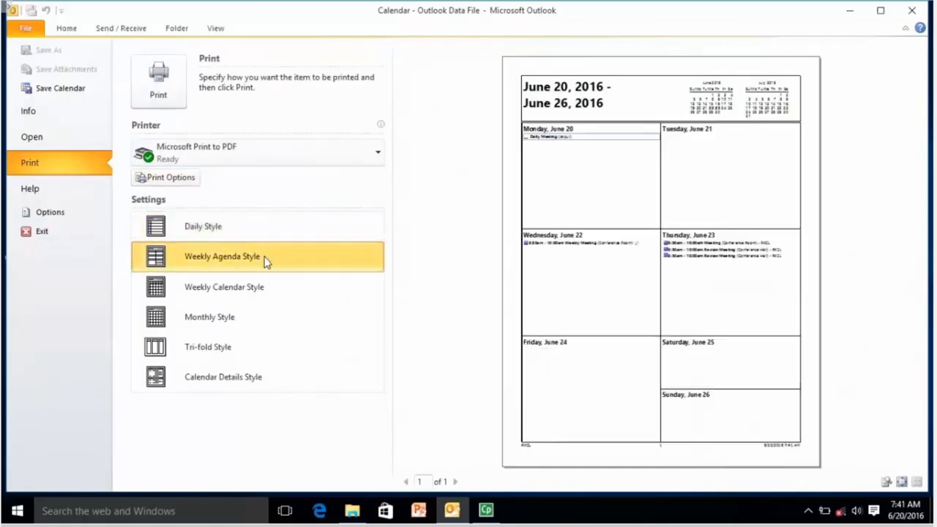
left_click(259, 291)
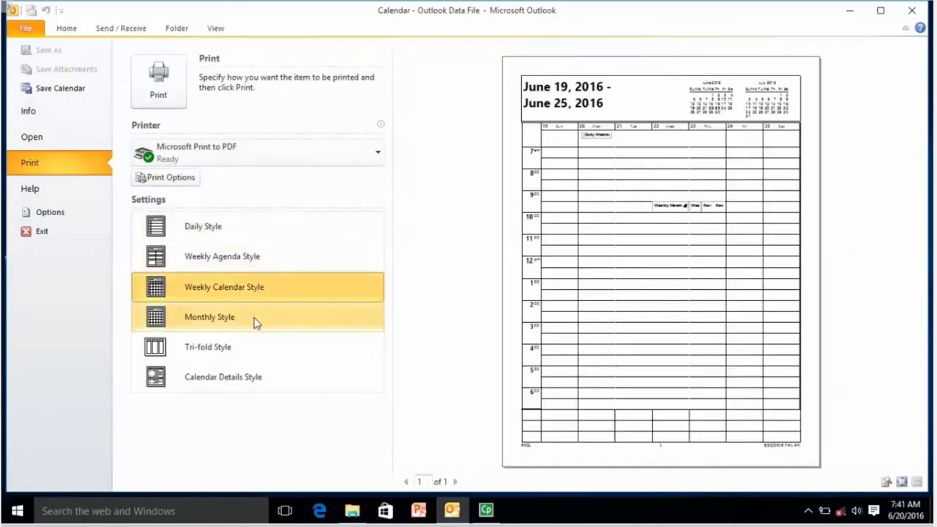
left_click(256, 322)
left_click(256, 357)
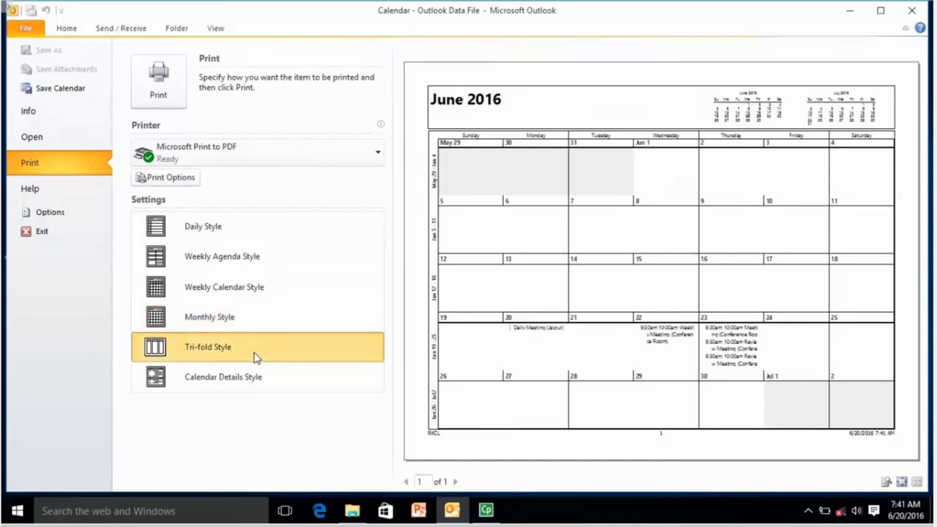
left_click(254, 378)
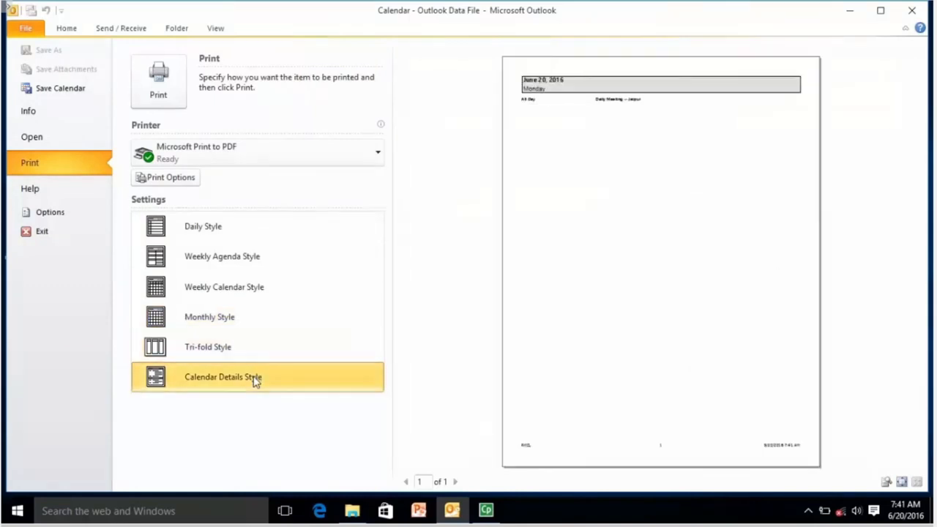
left_click(255, 230)
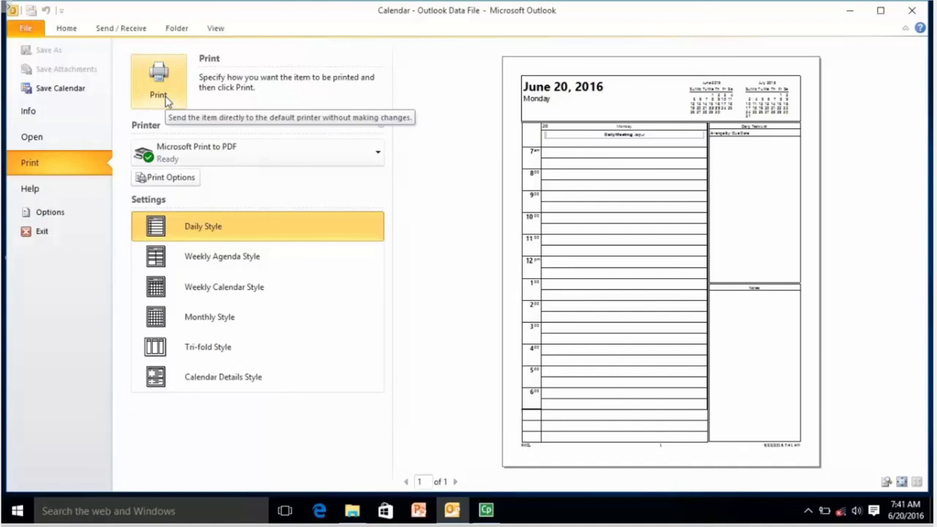
Step: Open Print Options and then Define Styles to see the calendar print styles
left_click(185, 181)
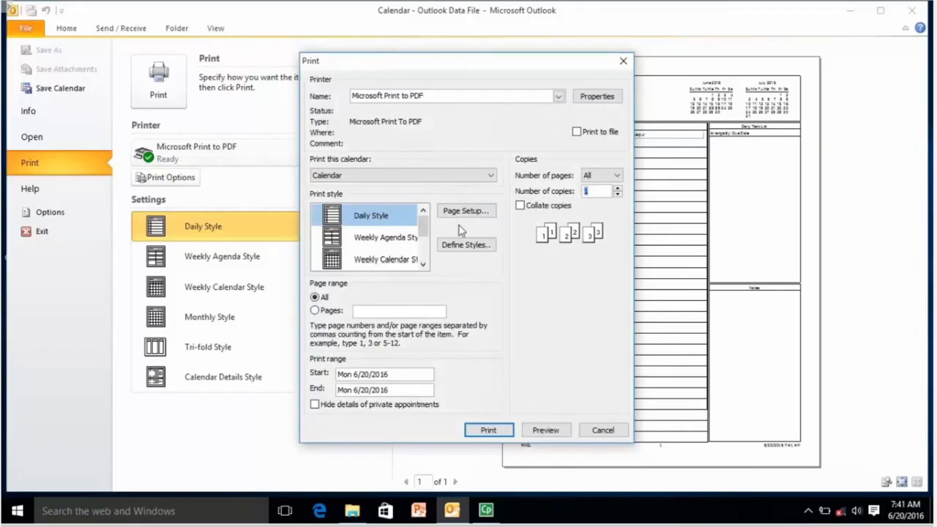
left_click(469, 245)
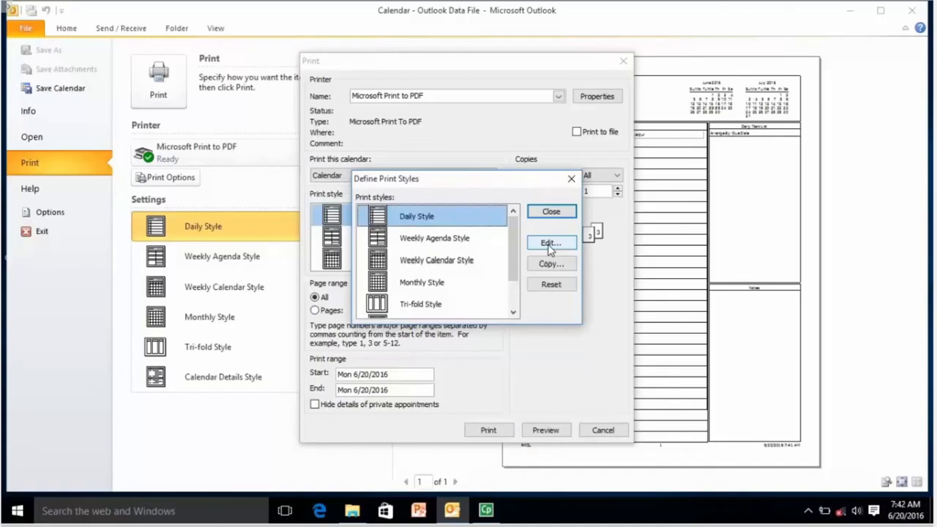
Step: Set Daily Style's layout to 2 pages/day, close the styles list, and print to PDF
left_click(423, 243)
left_click(427, 259)
double_click(429, 217)
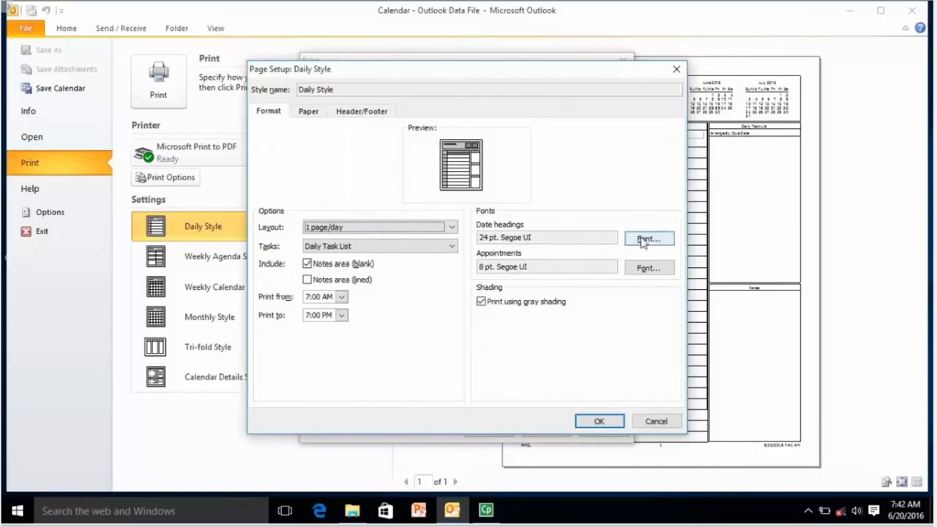
left_click(384, 230)
left_click(369, 250)
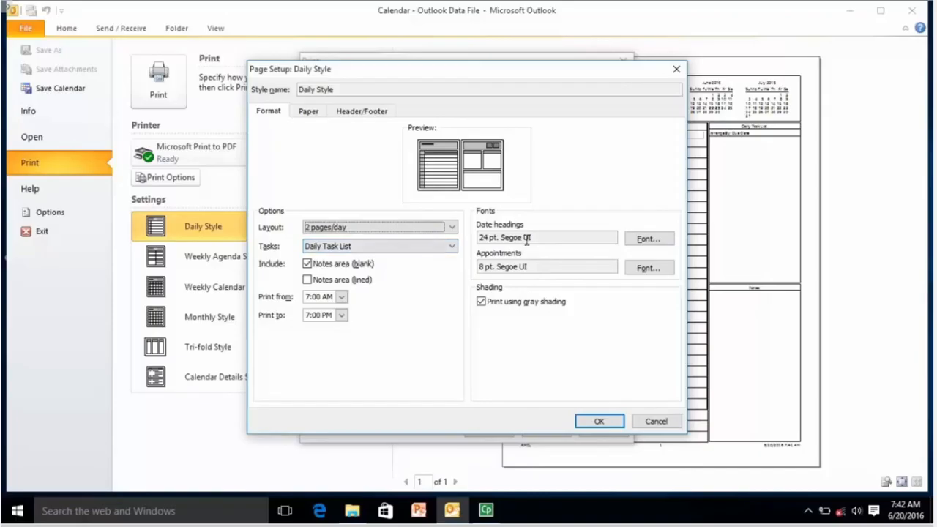
left_click(559, 238)
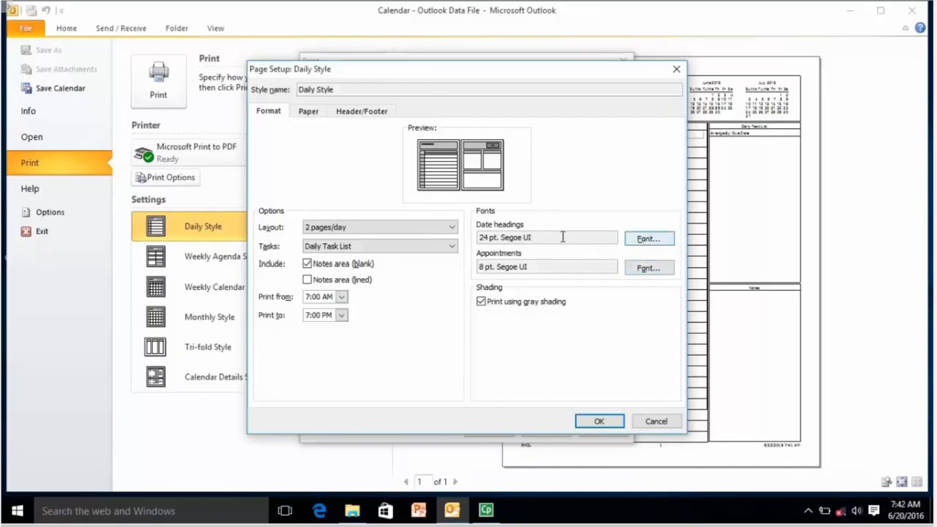
left_click(598, 421)
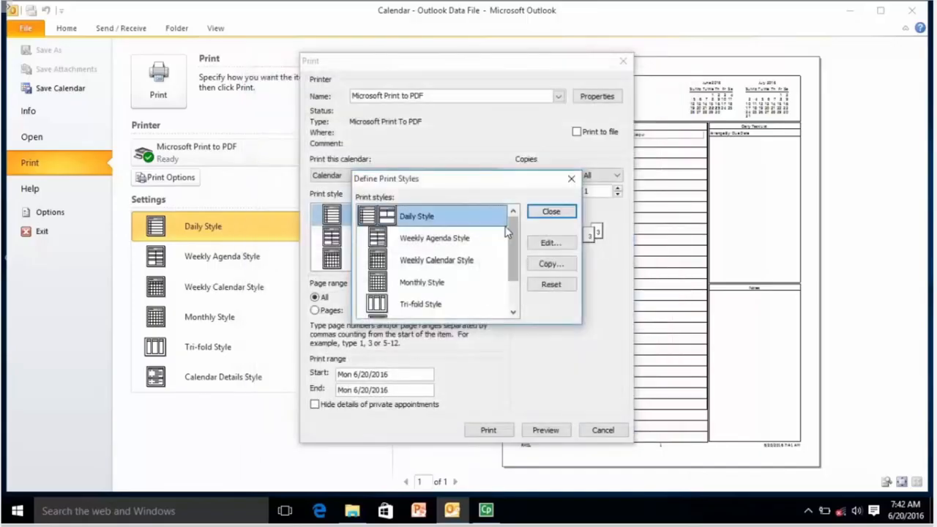
left_click(550, 211)
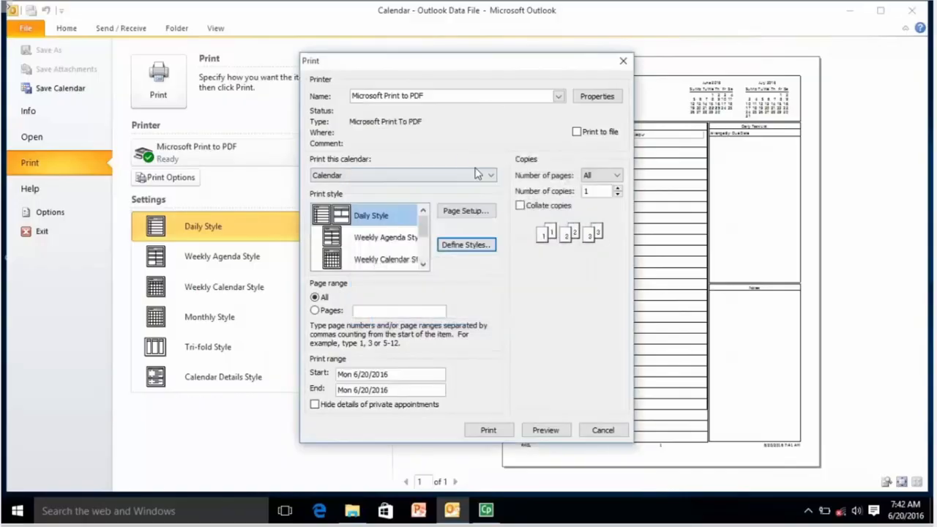
left_click(484, 431)
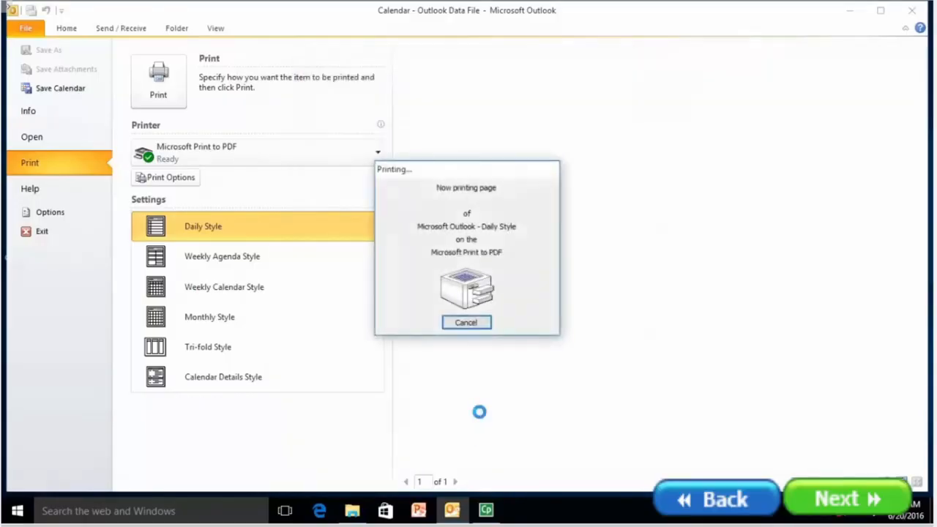